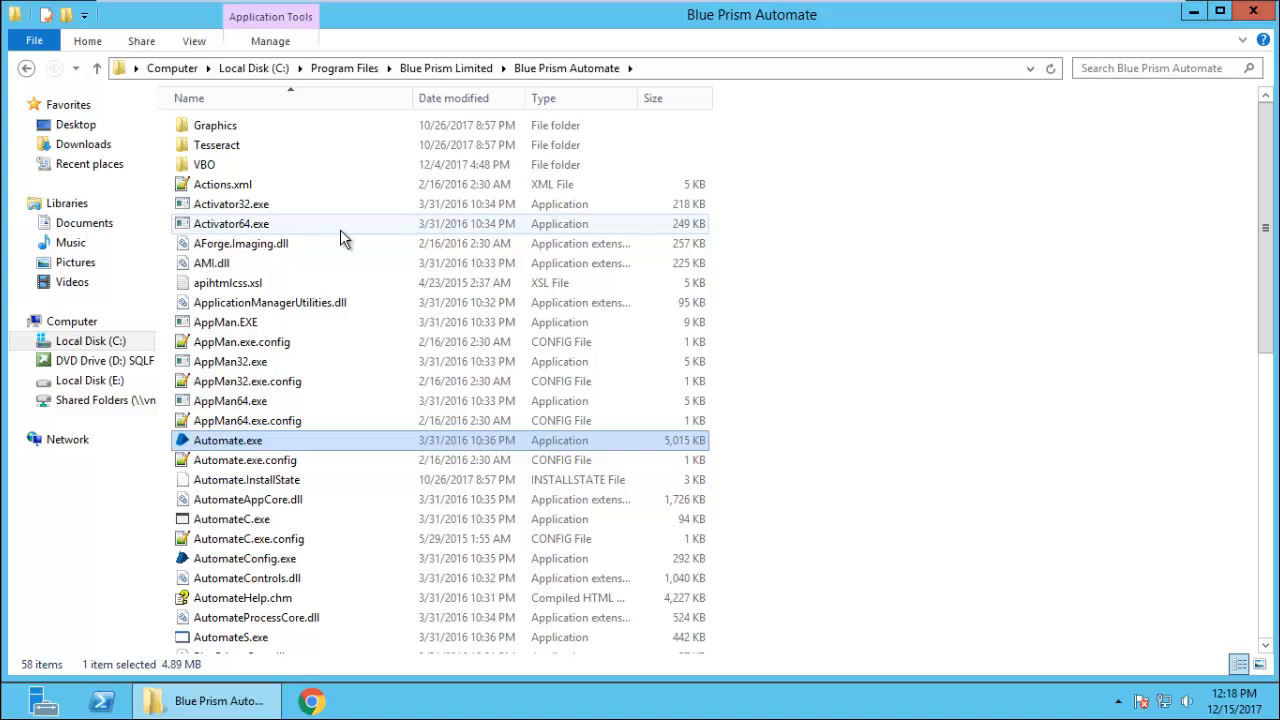
Step: Locate BPServer.exe and BPServerService.exe in the Blue Prism Automate installation folder
text(bpse)
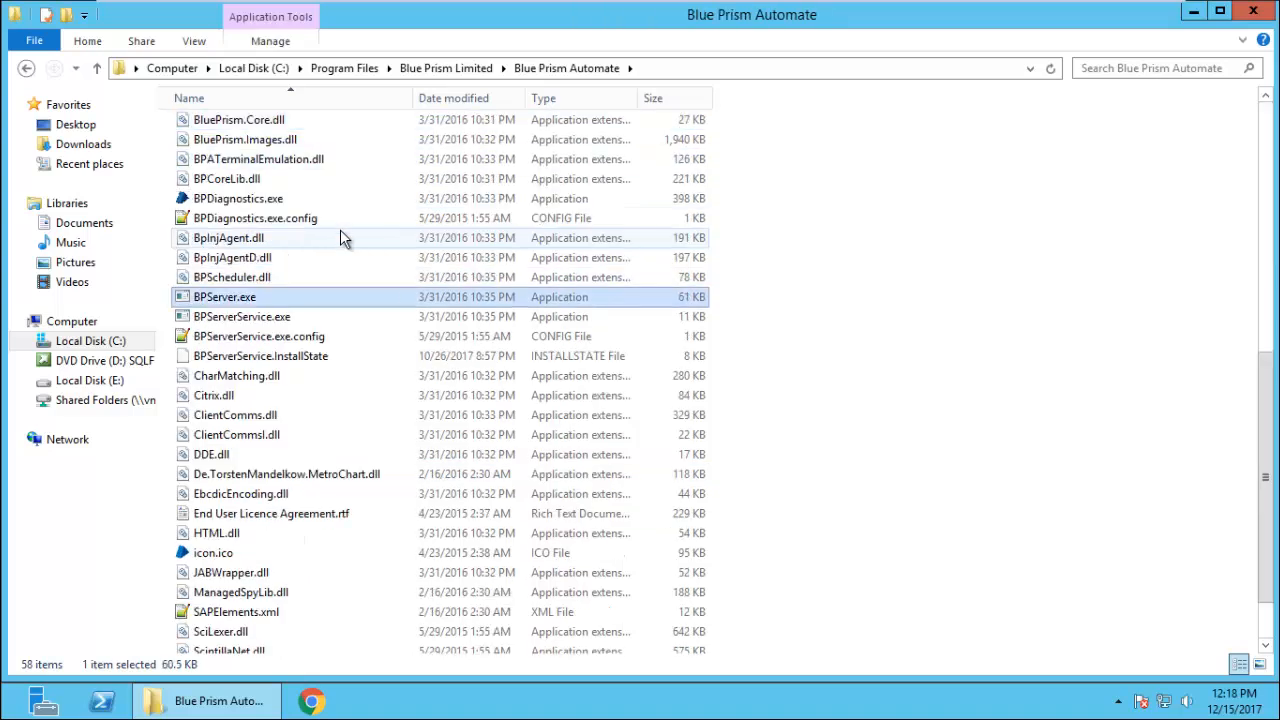
key(Down)
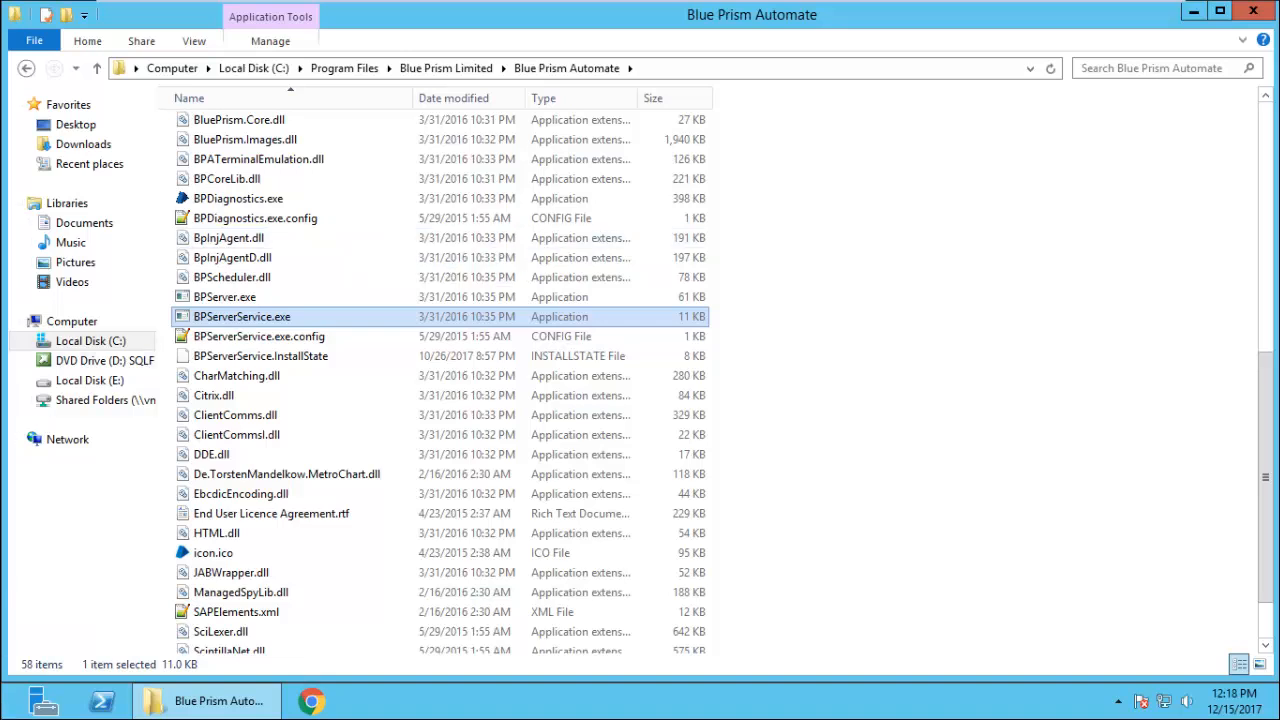
Step: Launch Blue Prism and highlight the connection failure text in the startup message
click(5, 714)
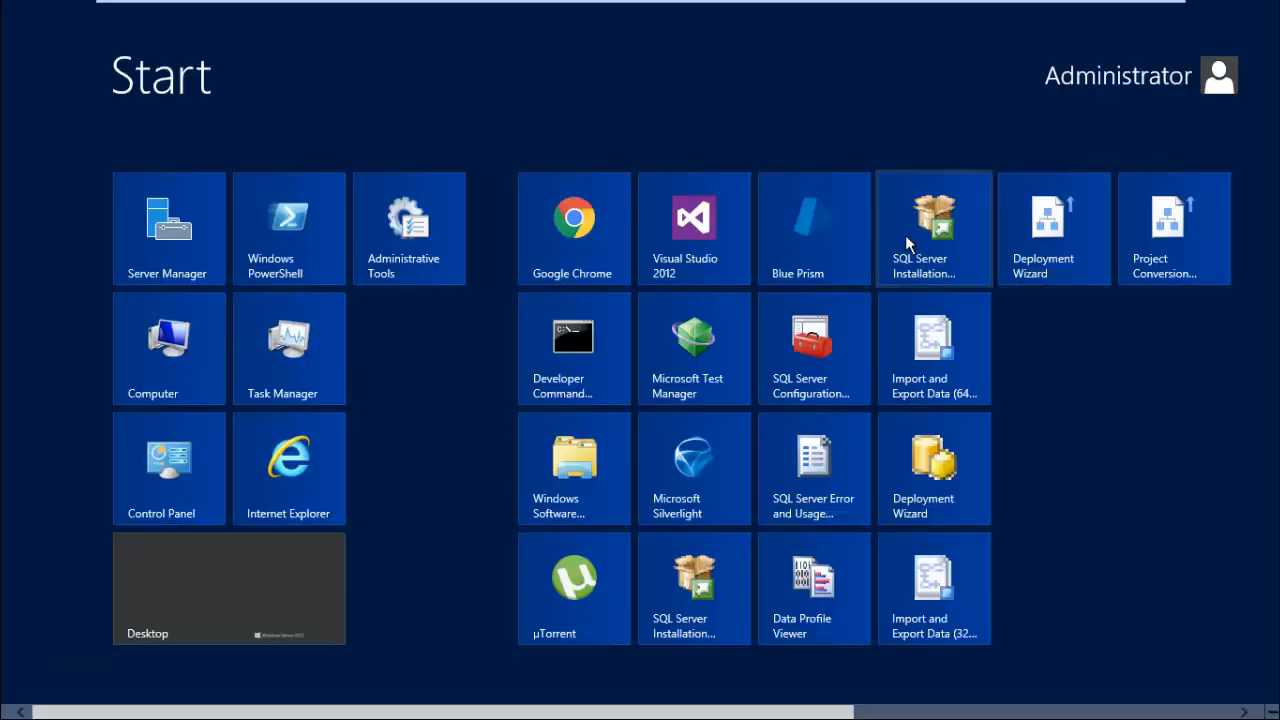
click(834, 250)
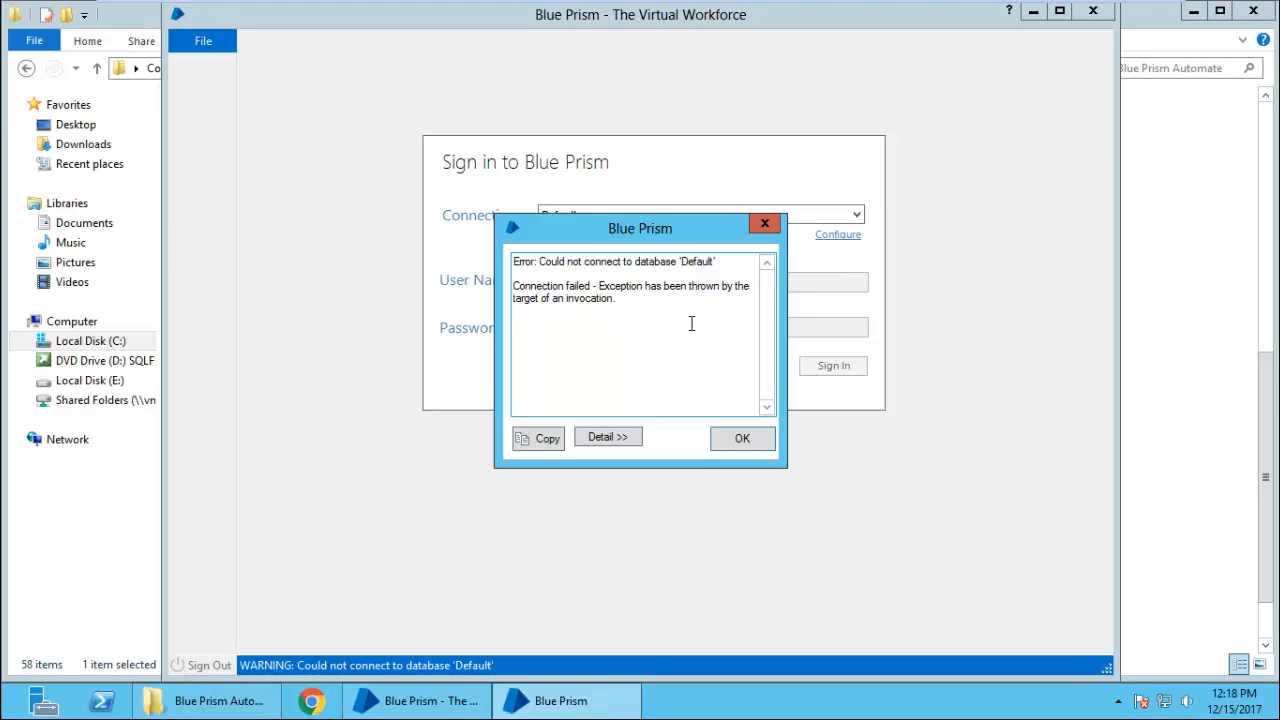
drag(597, 262, 502, 282)
click(660, 329)
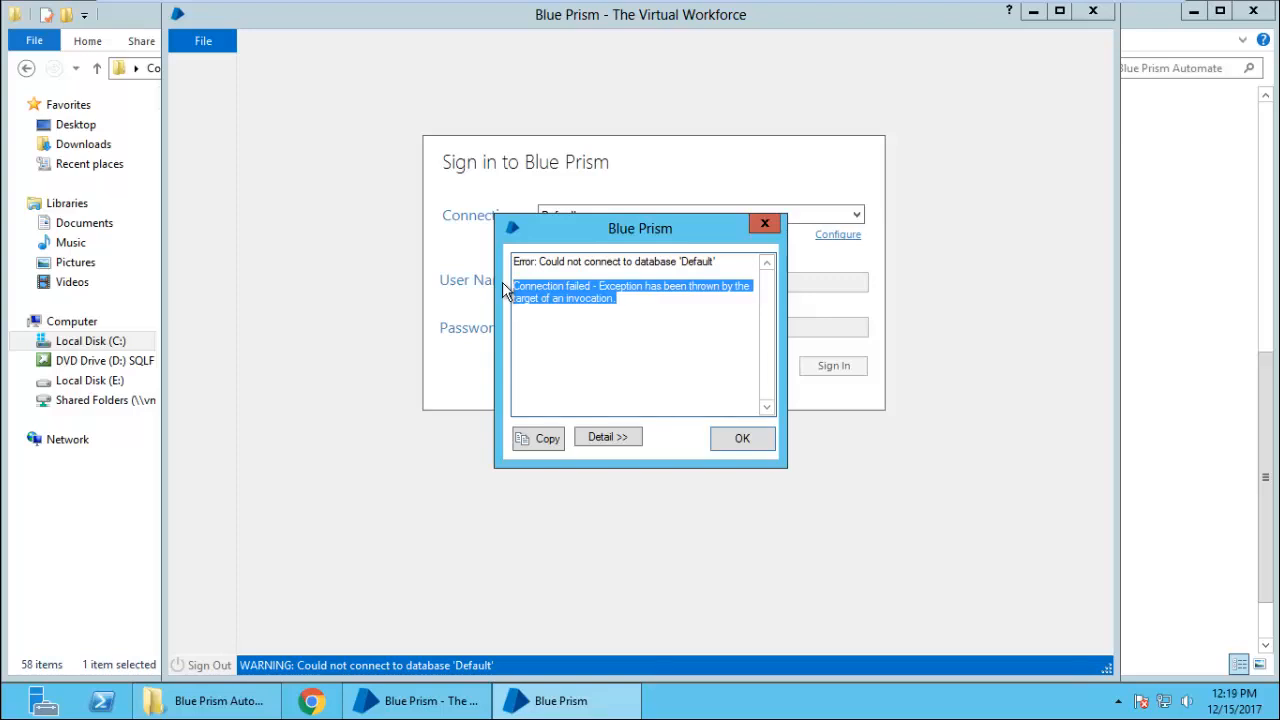
Step: Open the Windows Services console by running services.msc
key(super+r)
text(serv)
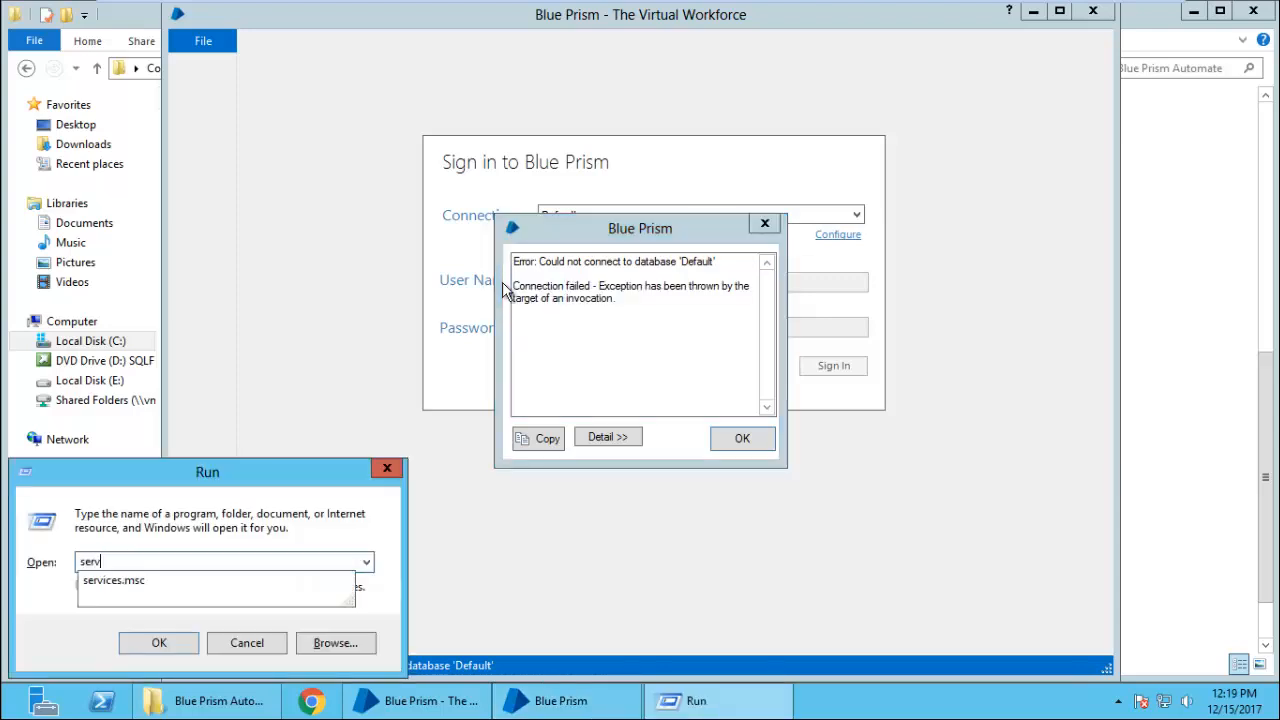
key(Down)
key(Return)
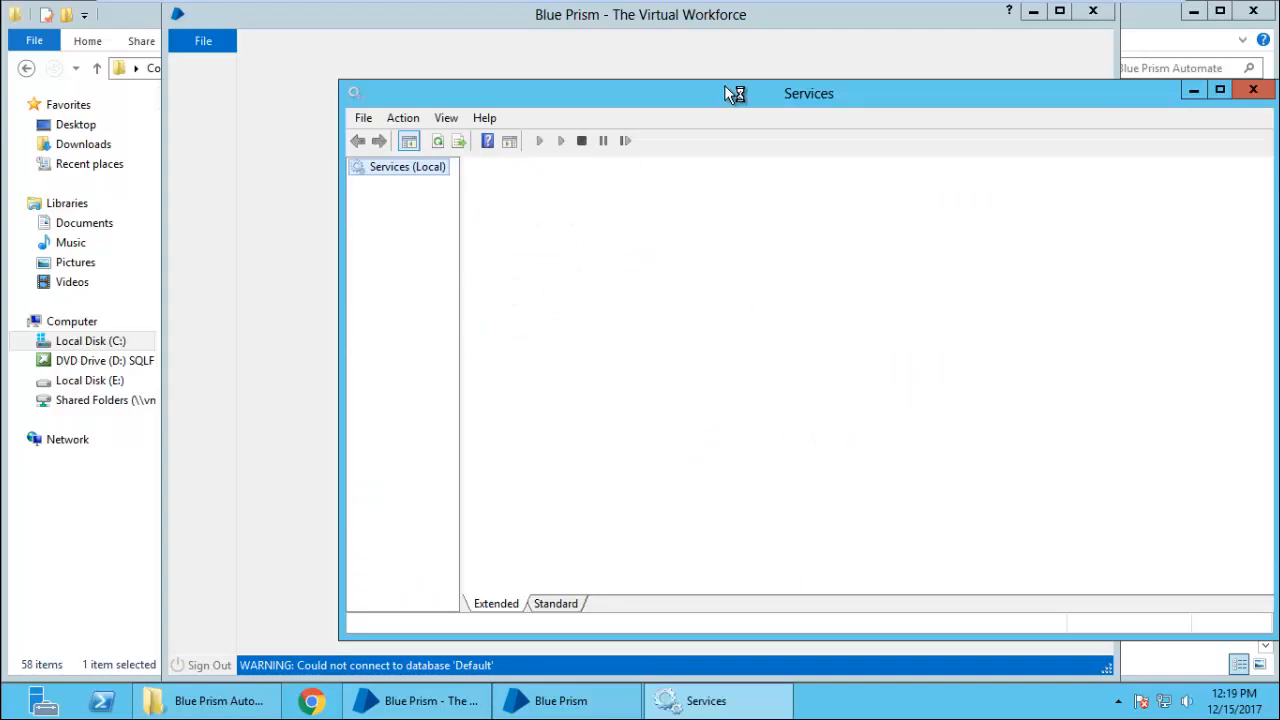
Step: Maximize the Services window, find the Blue Prism Server service and try to start it
double_click(667, 95)
click(452, 210)
key(l)
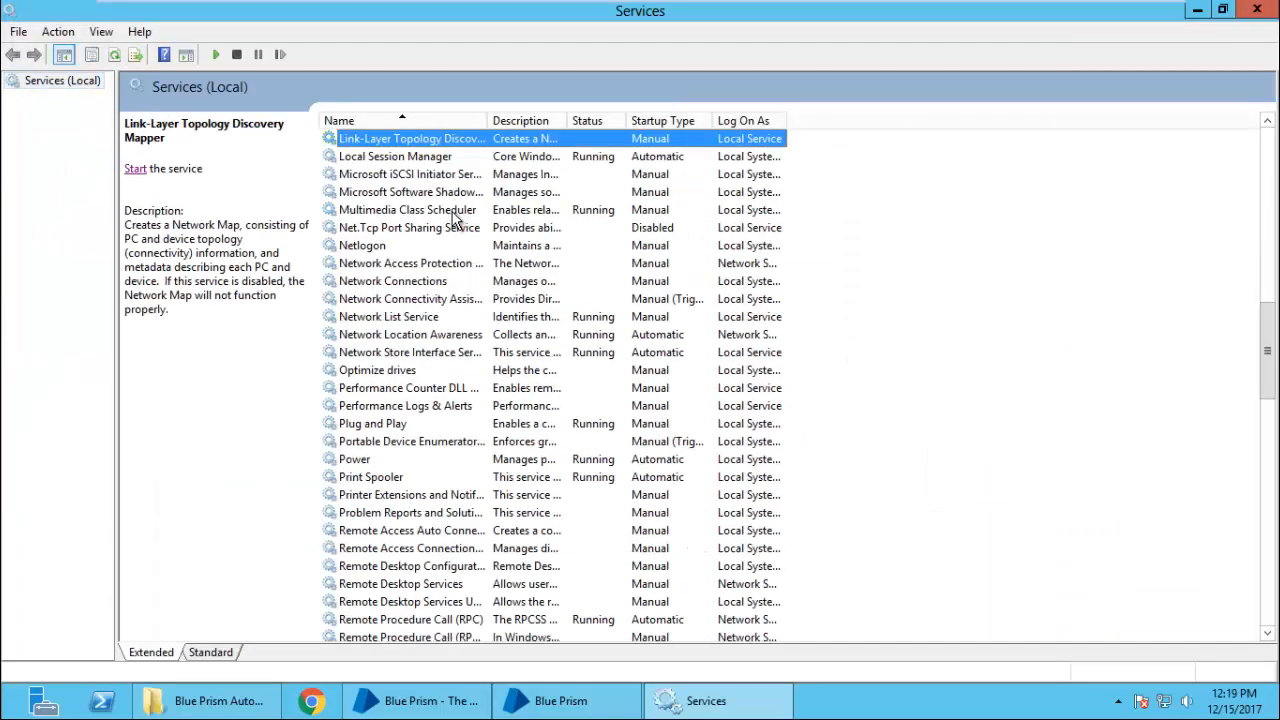
key(b)
key(l)
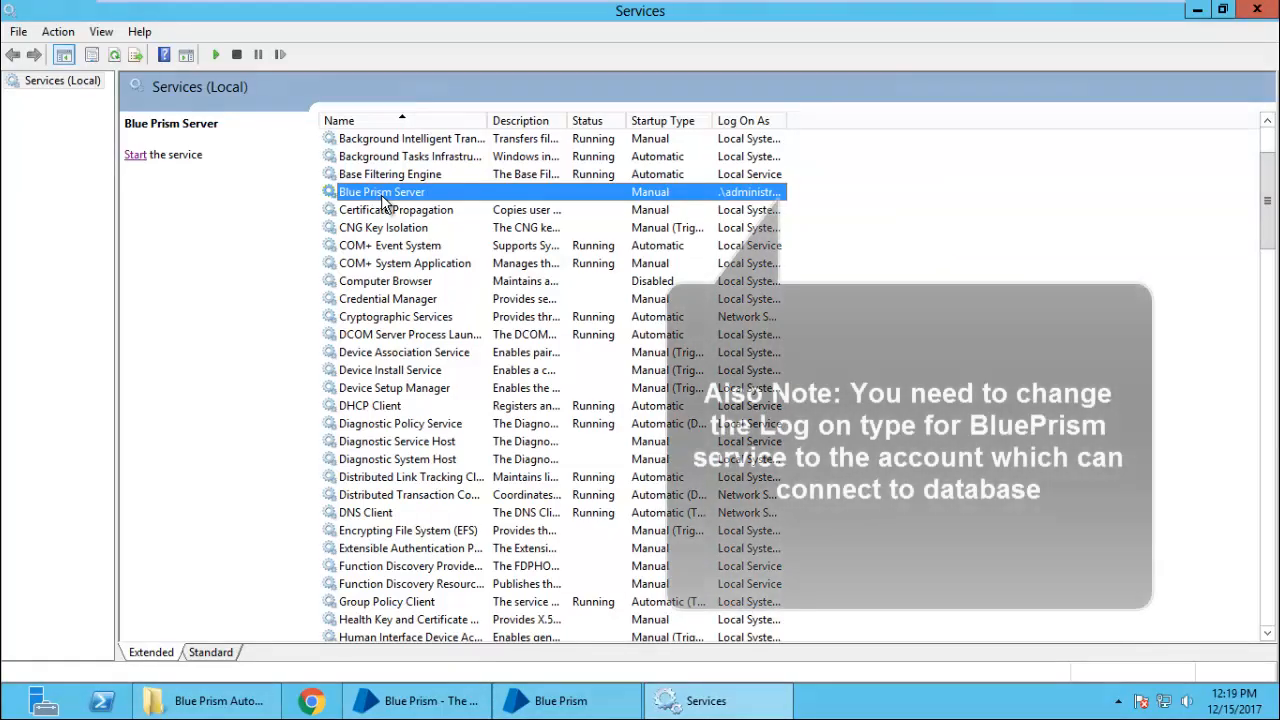
click(134, 155)
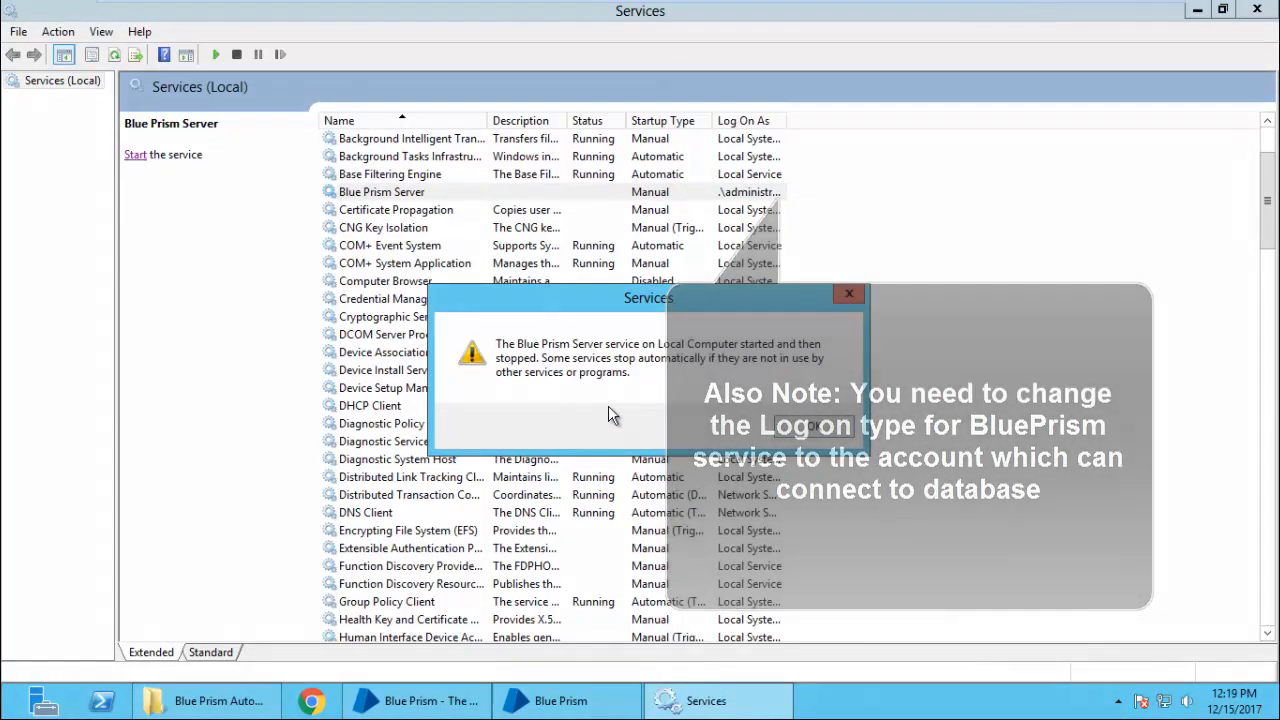
click(797, 431)
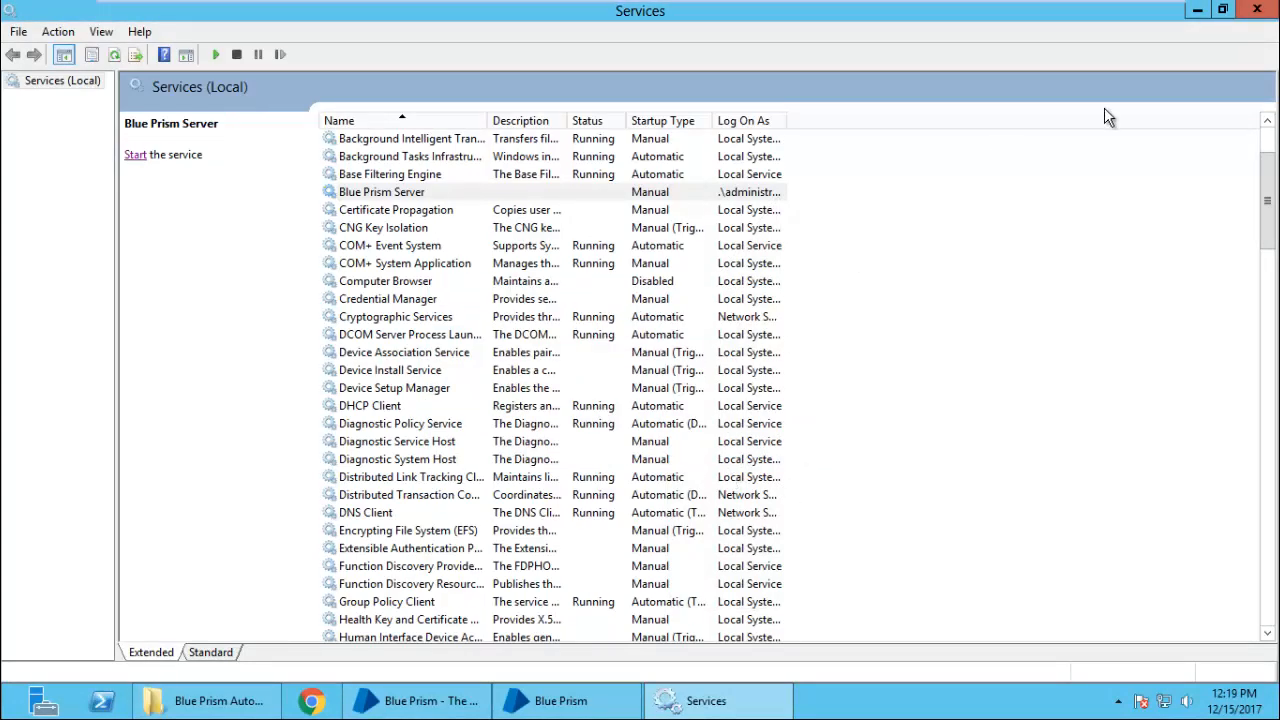
Step: Switch back to Blue Prism, dismiss the connection error and choose SqlWinAuthConnection as the sign-in connection
click(418, 700)
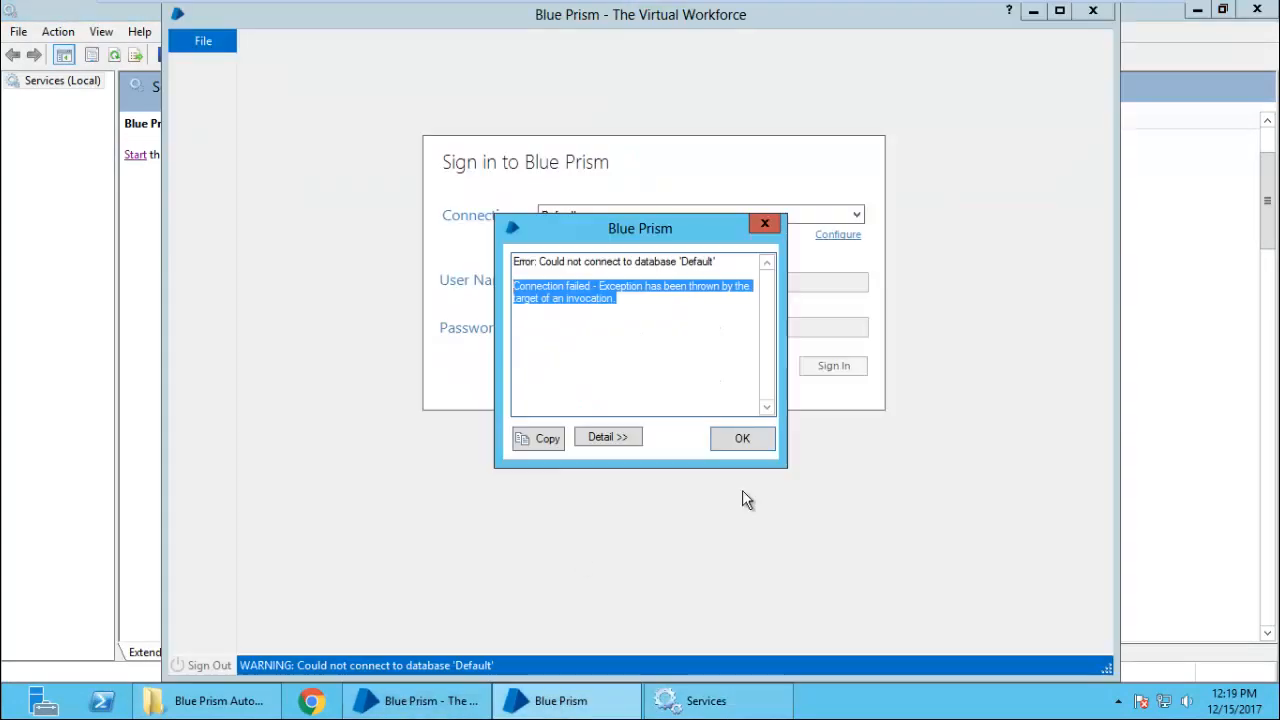
click(764, 436)
click(645, 216)
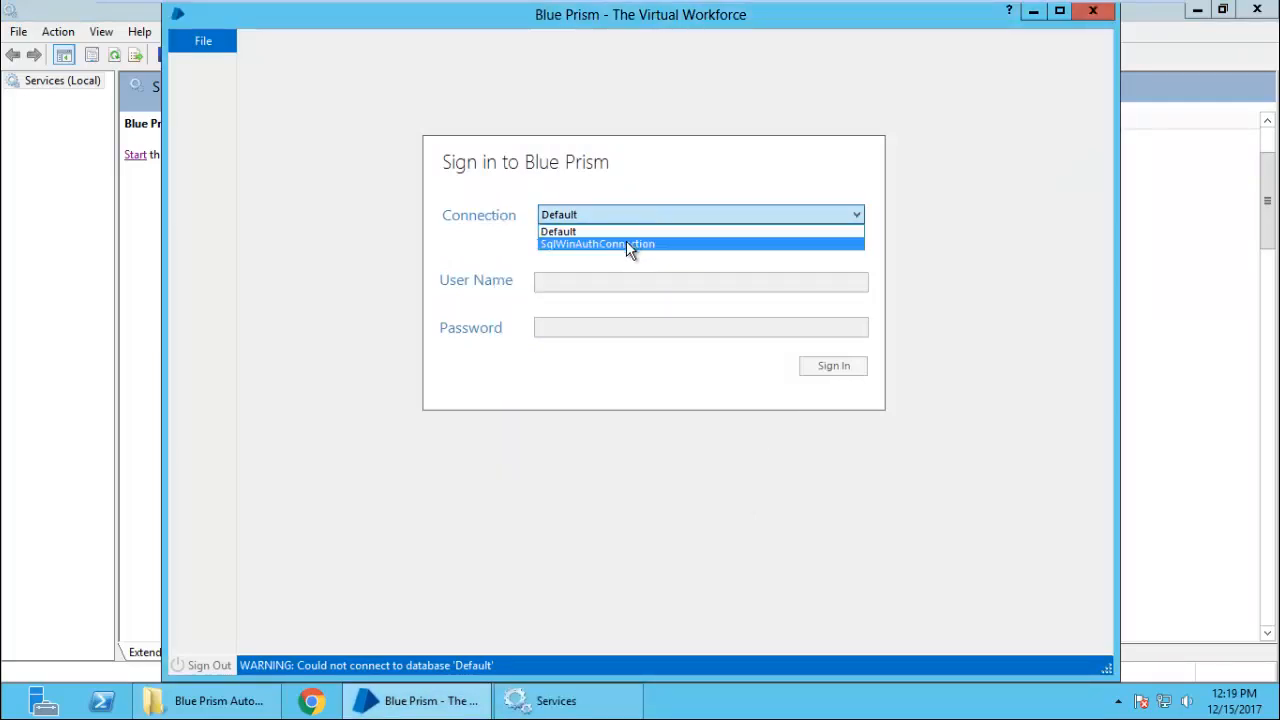
click(627, 243)
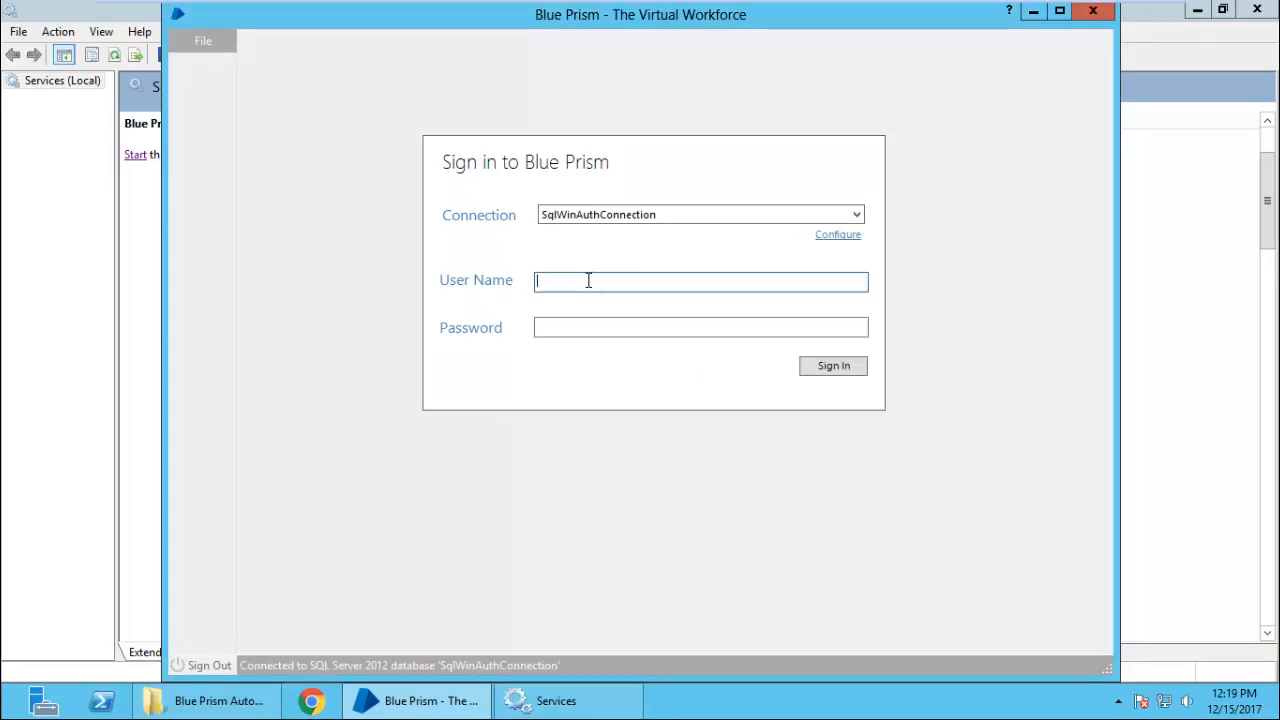
Step: Sign in to Blue Prism by entering the user name and the account password
text(sandeep)
key(Tab)
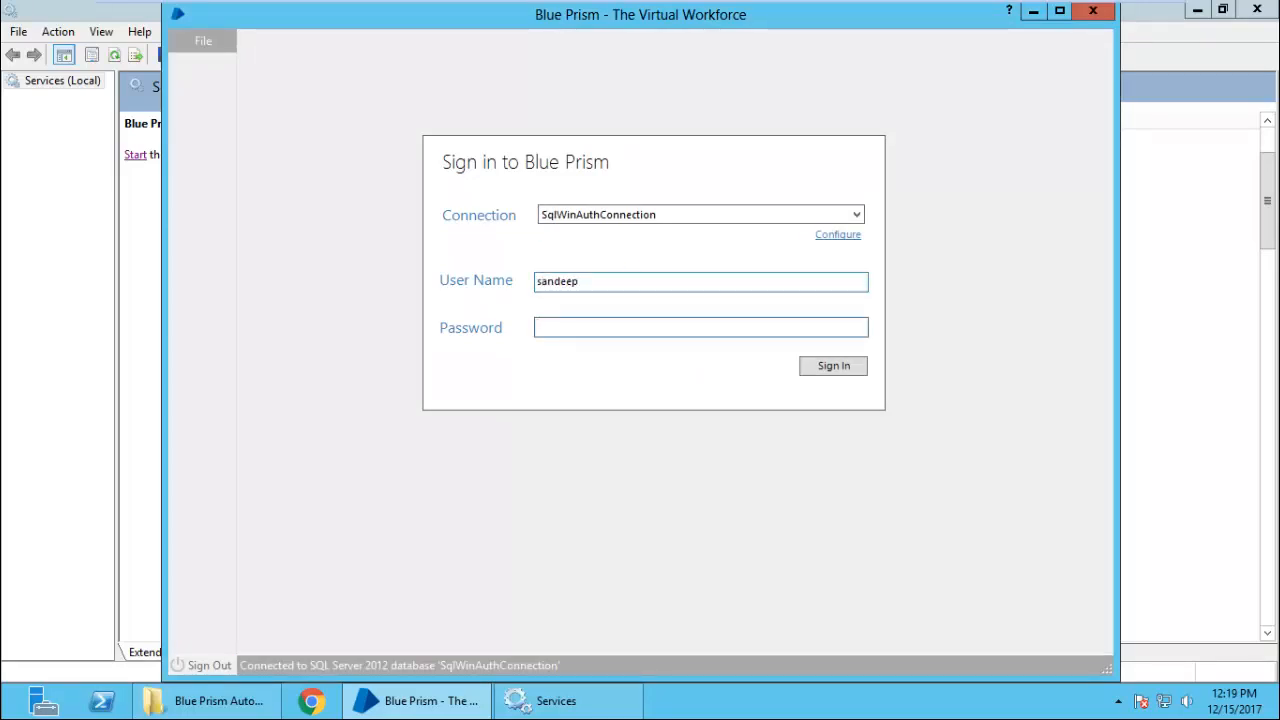
text(•••••••)
key(Return)
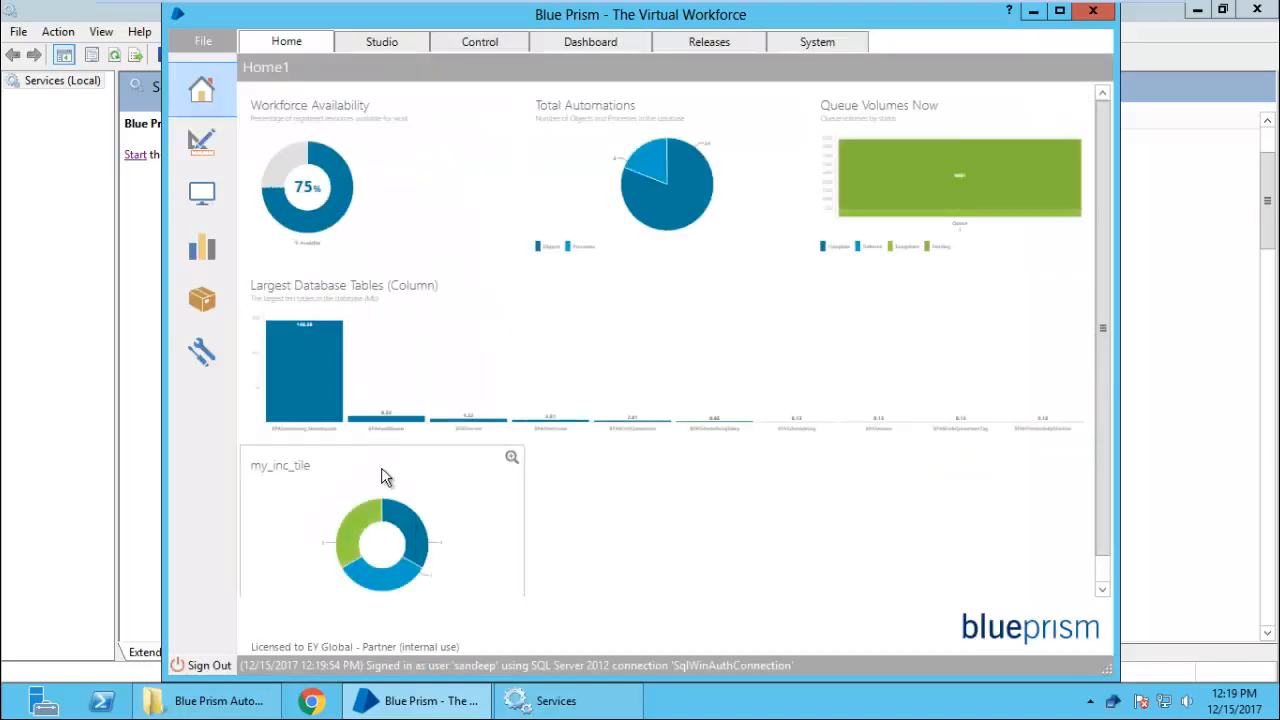
Step: Sign out of Blue Prism and try the Default connection, highlighting and dismissing its error message
click(193, 668)
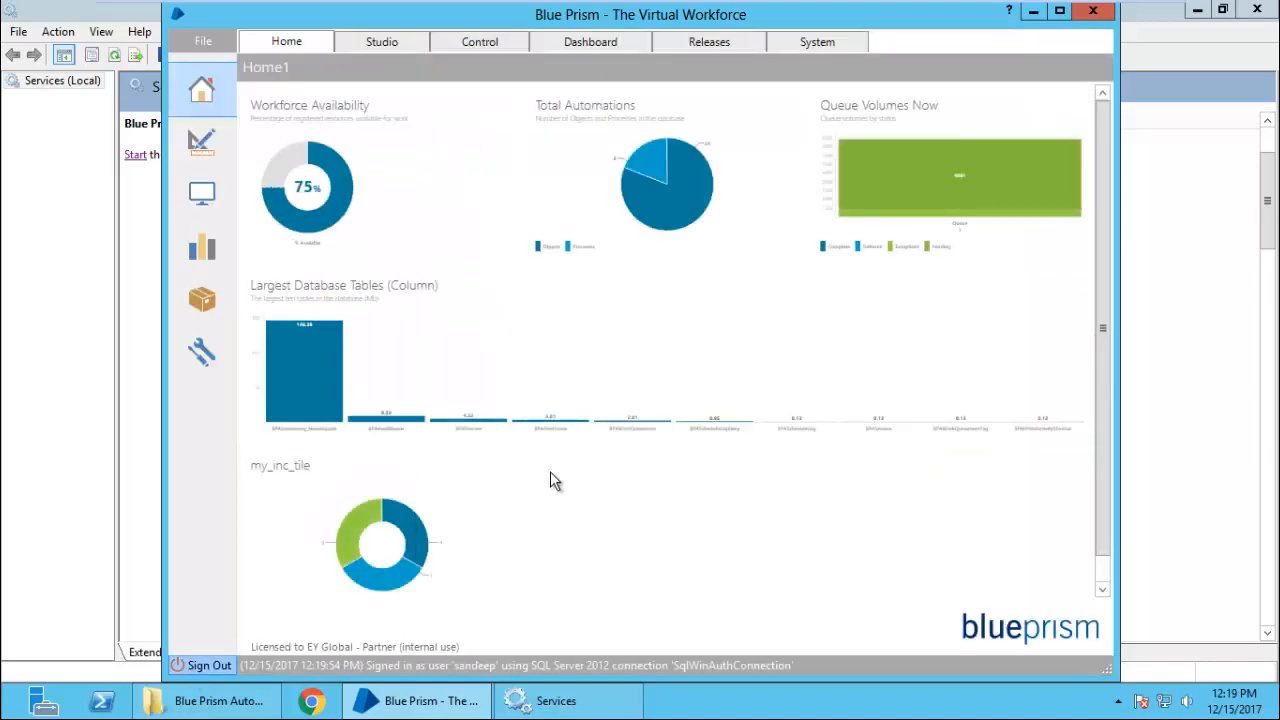
click(636, 218)
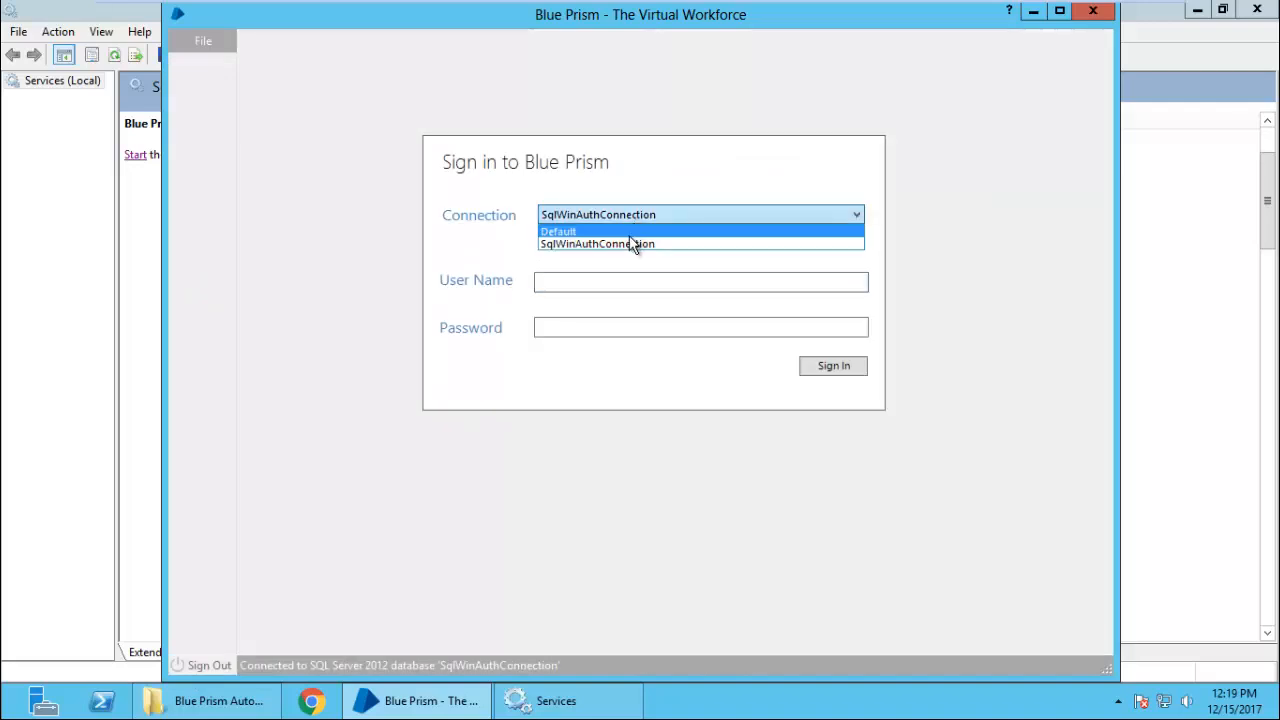
click(629, 233)
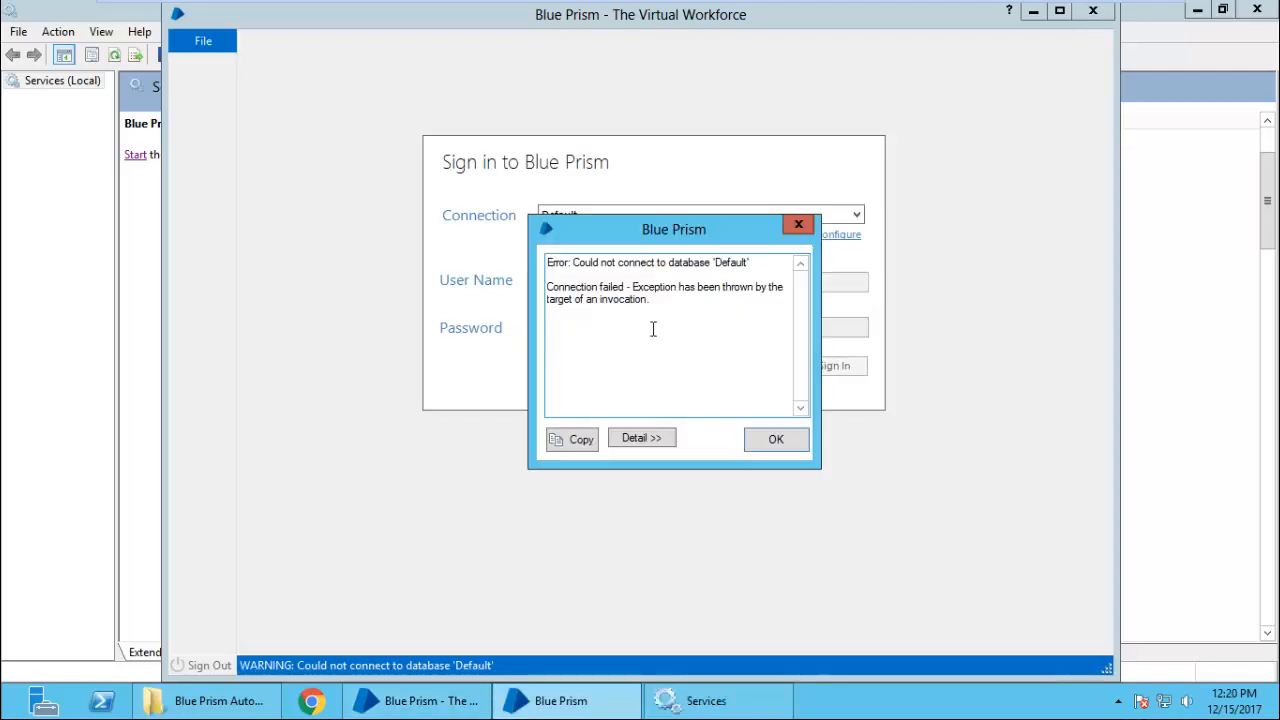
drag(656, 326, 497, 264)
click(717, 398)
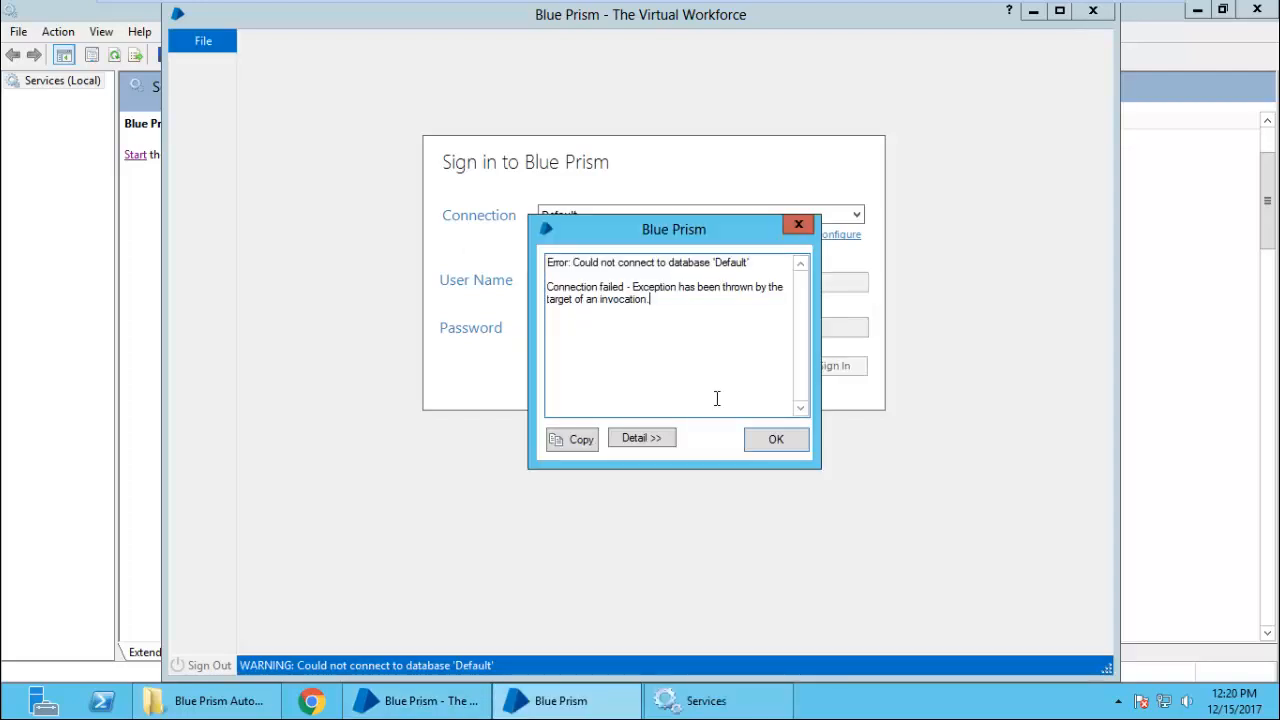
click(777, 445)
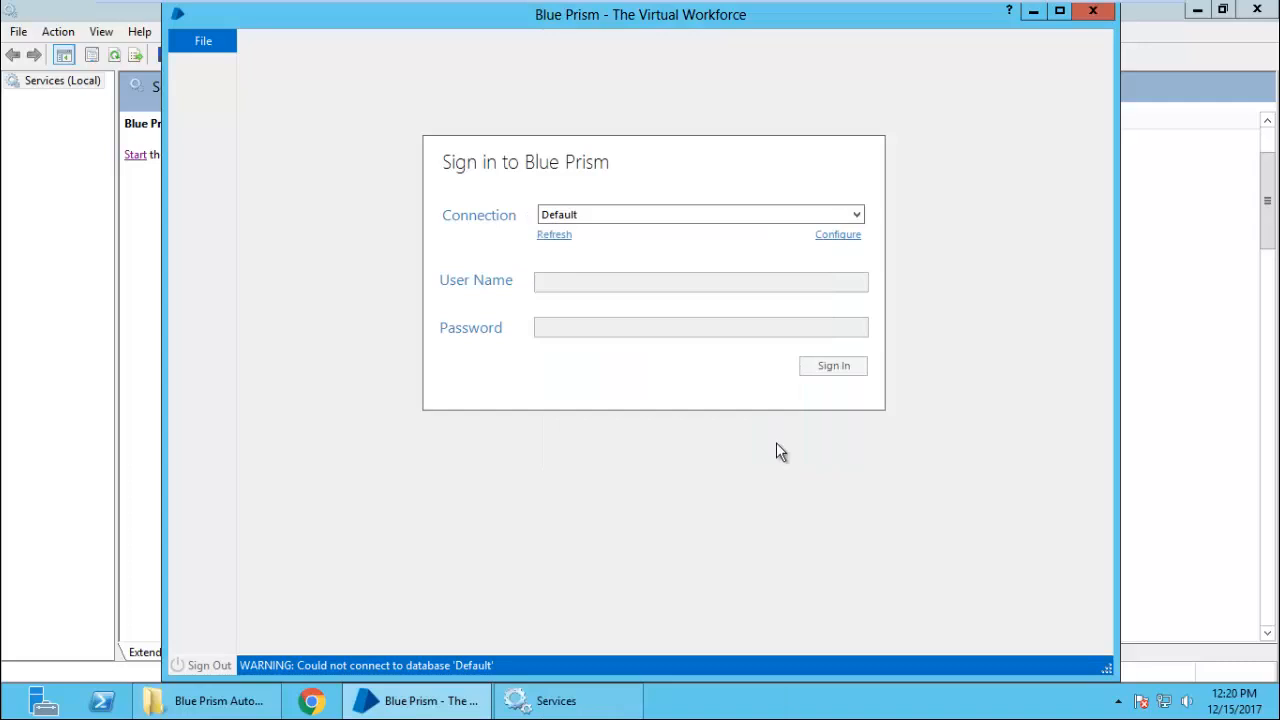
Step: Open the connection configuration, compare the Default and SqlWinAuthConnection entries, and review the connection types available for Default
click(848, 239)
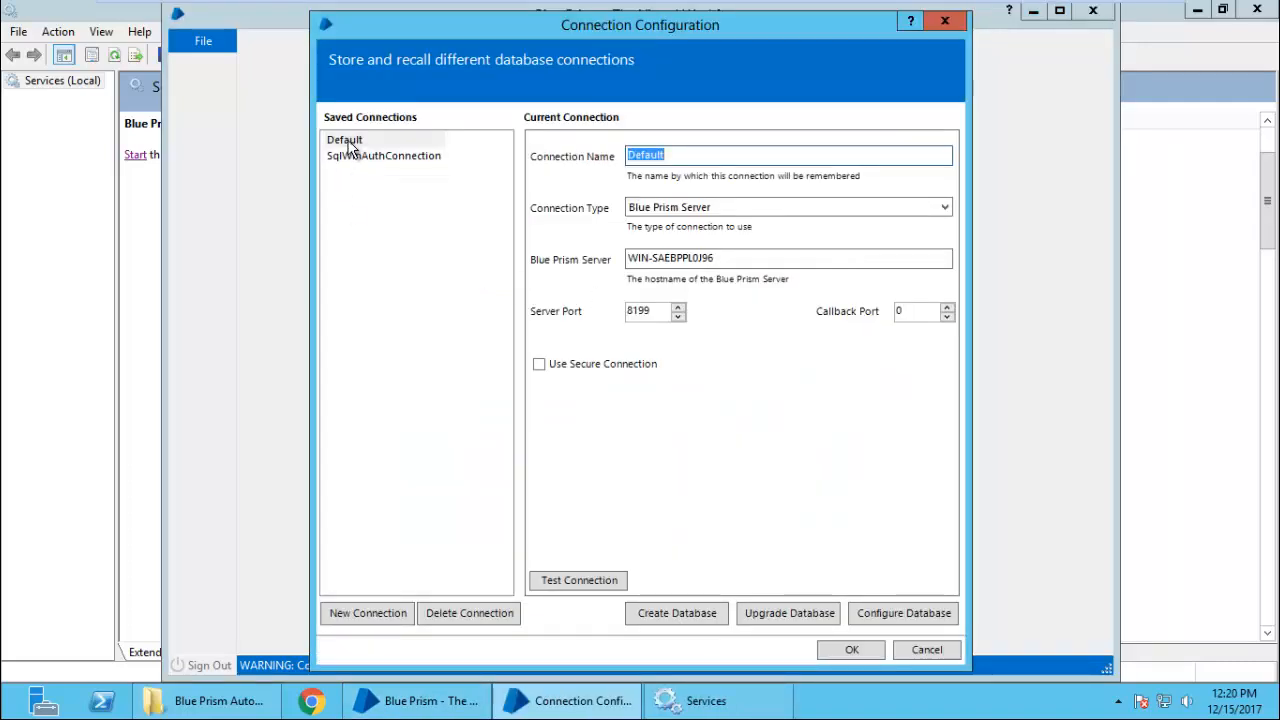
click(349, 143)
click(363, 160)
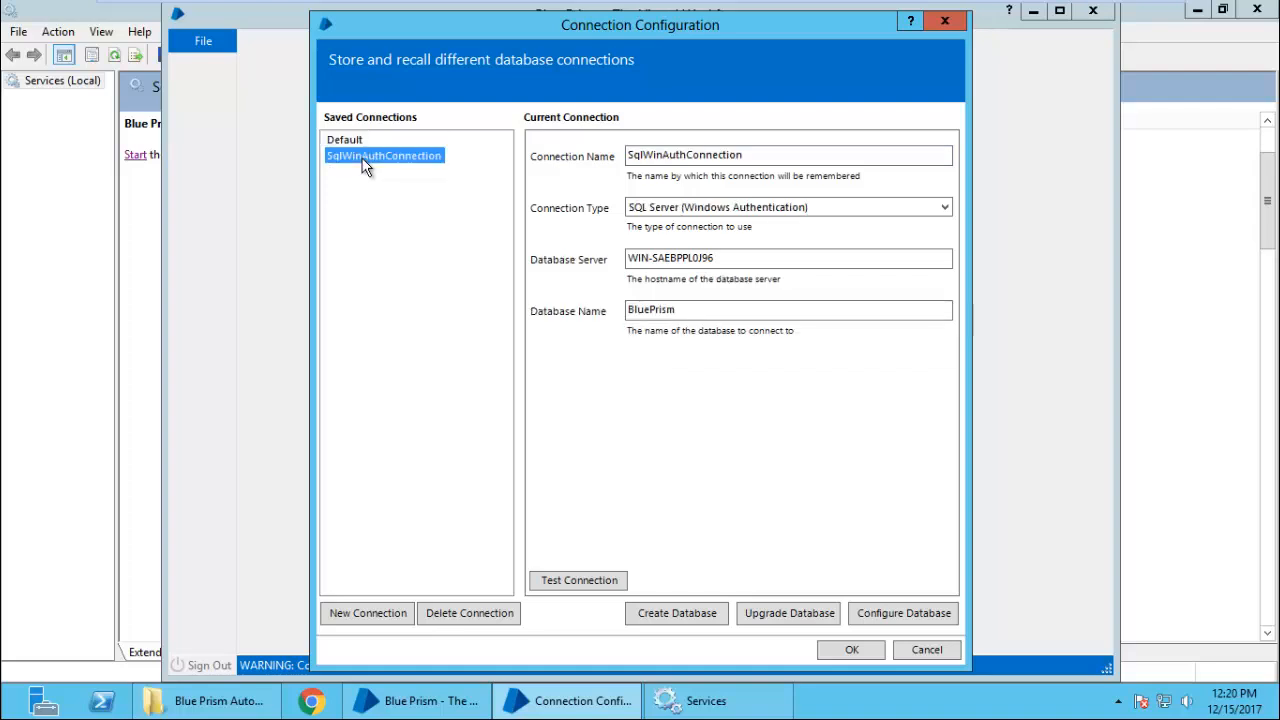
click(362, 142)
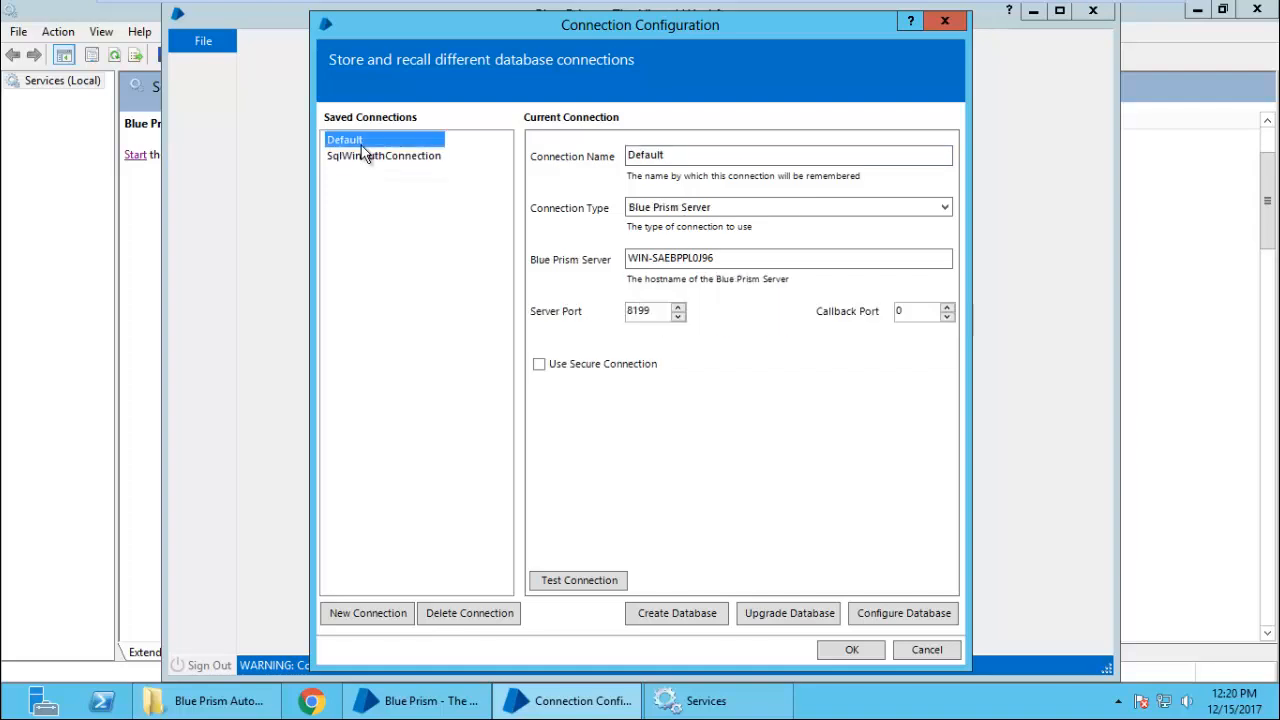
click(716, 209)
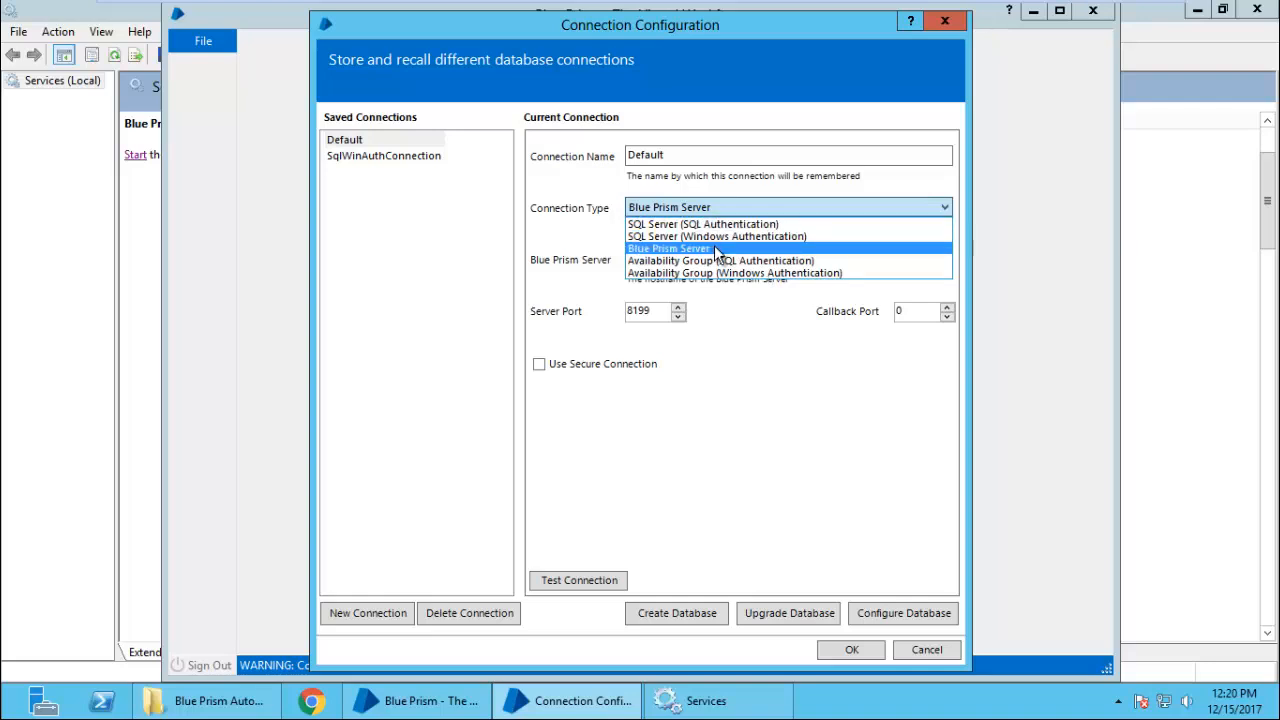
click(578, 218)
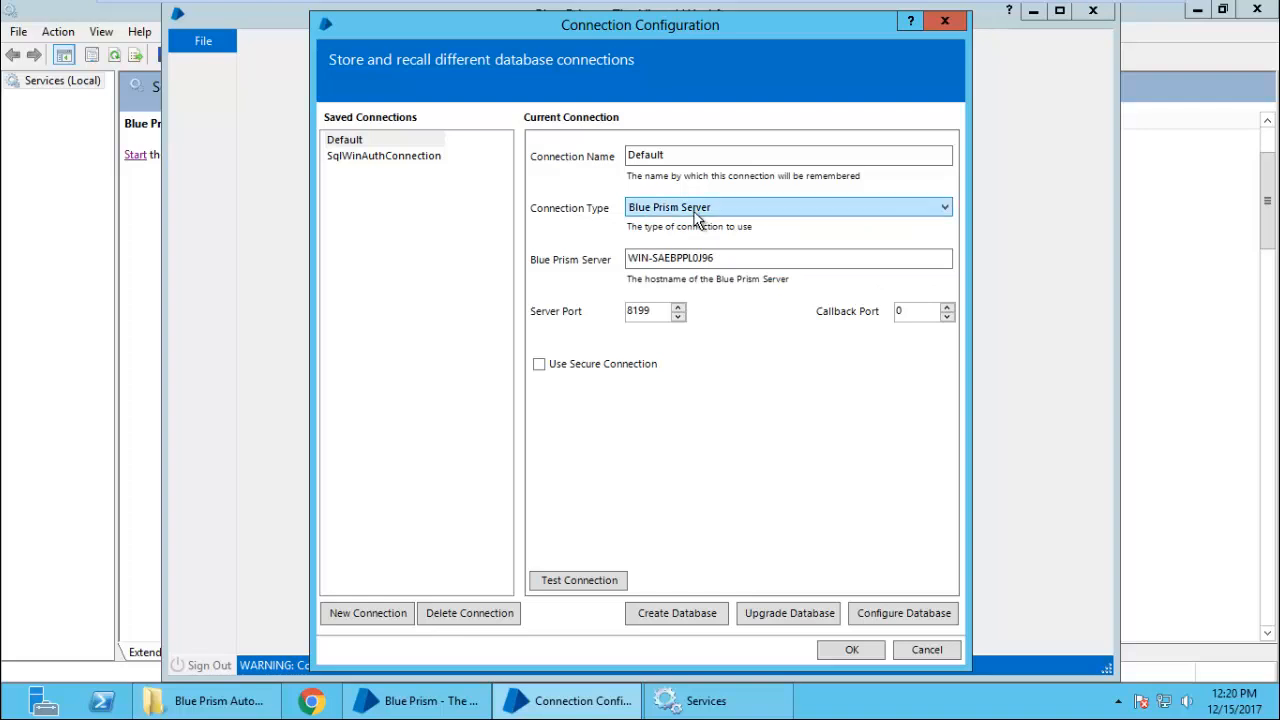
Step: Check the Default connection's Blue Prism Server name against this machine's name by running hostname in a command prompt
drag(552, 40, 945, 36)
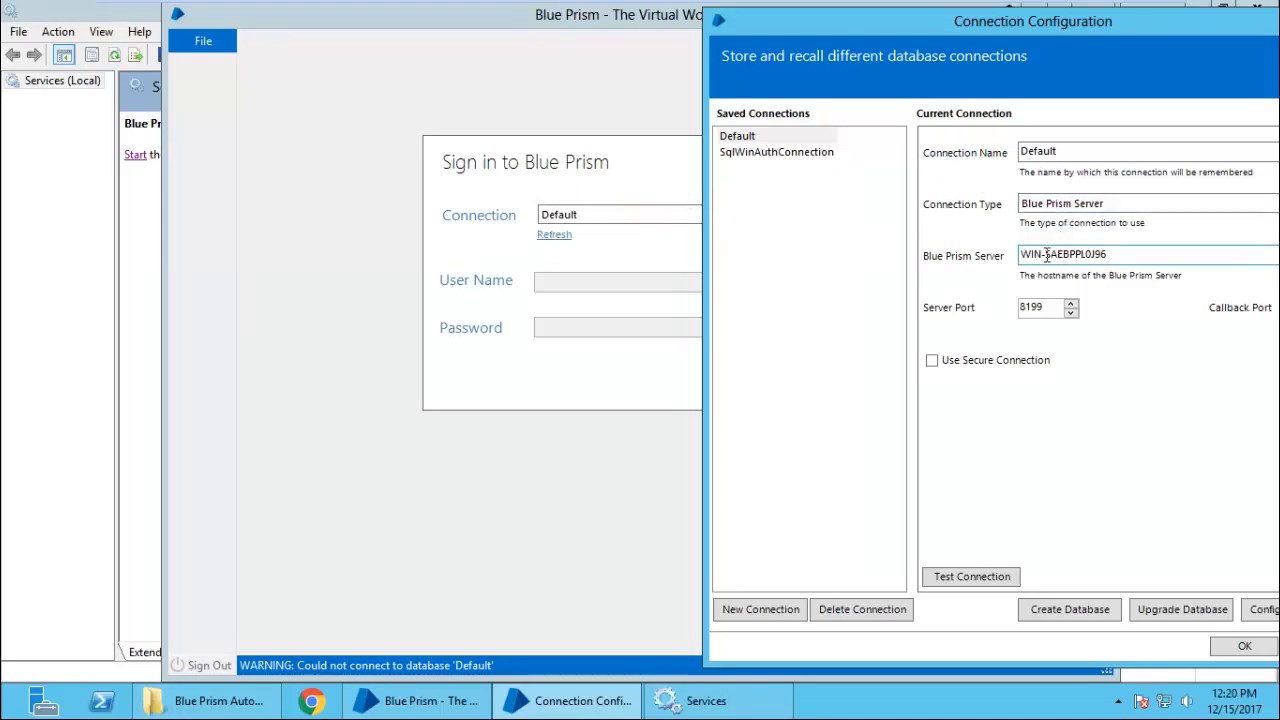
drag(1148, 252, 910, 247)
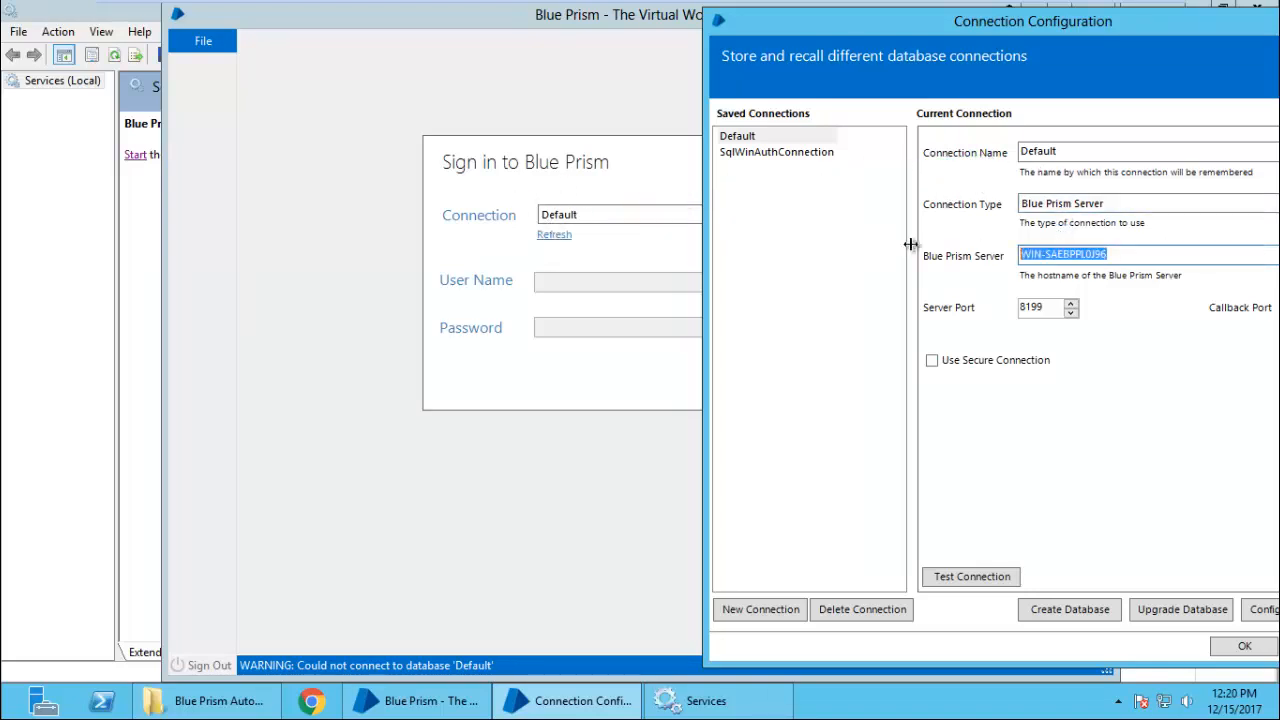
key(super+r)
text(cmd)
key(Return)
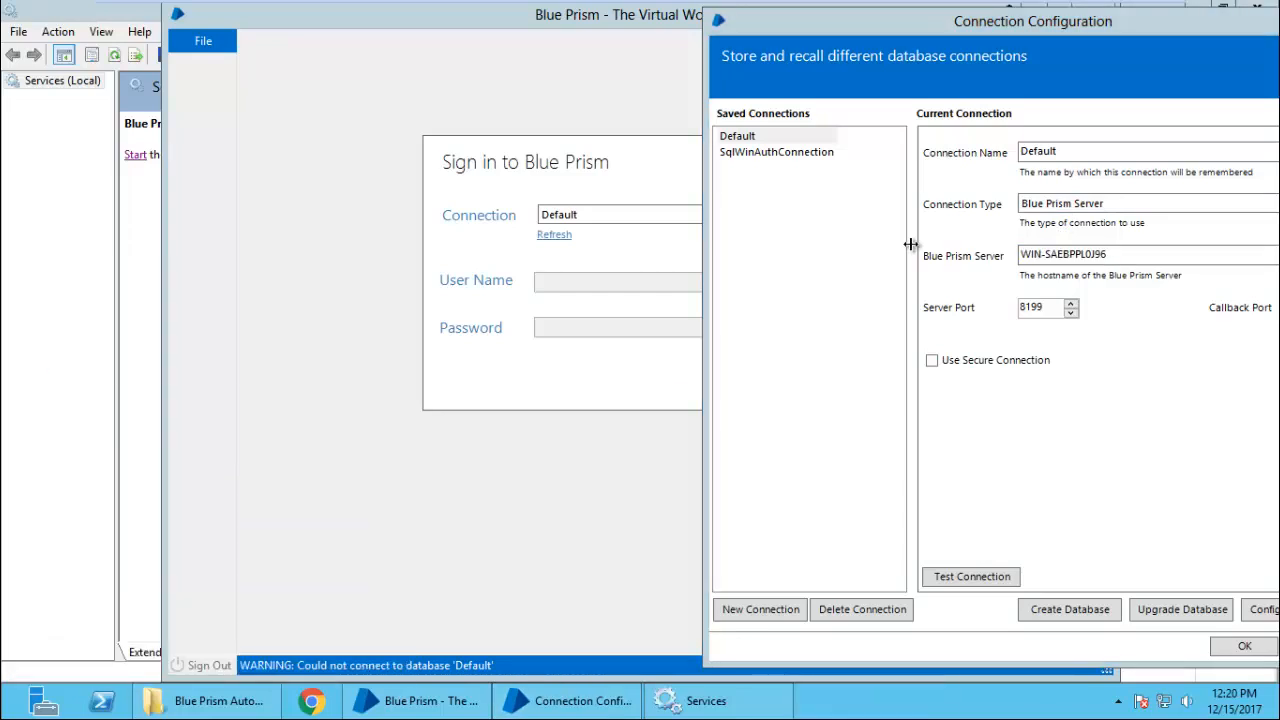
text(hostname)
key(Return)
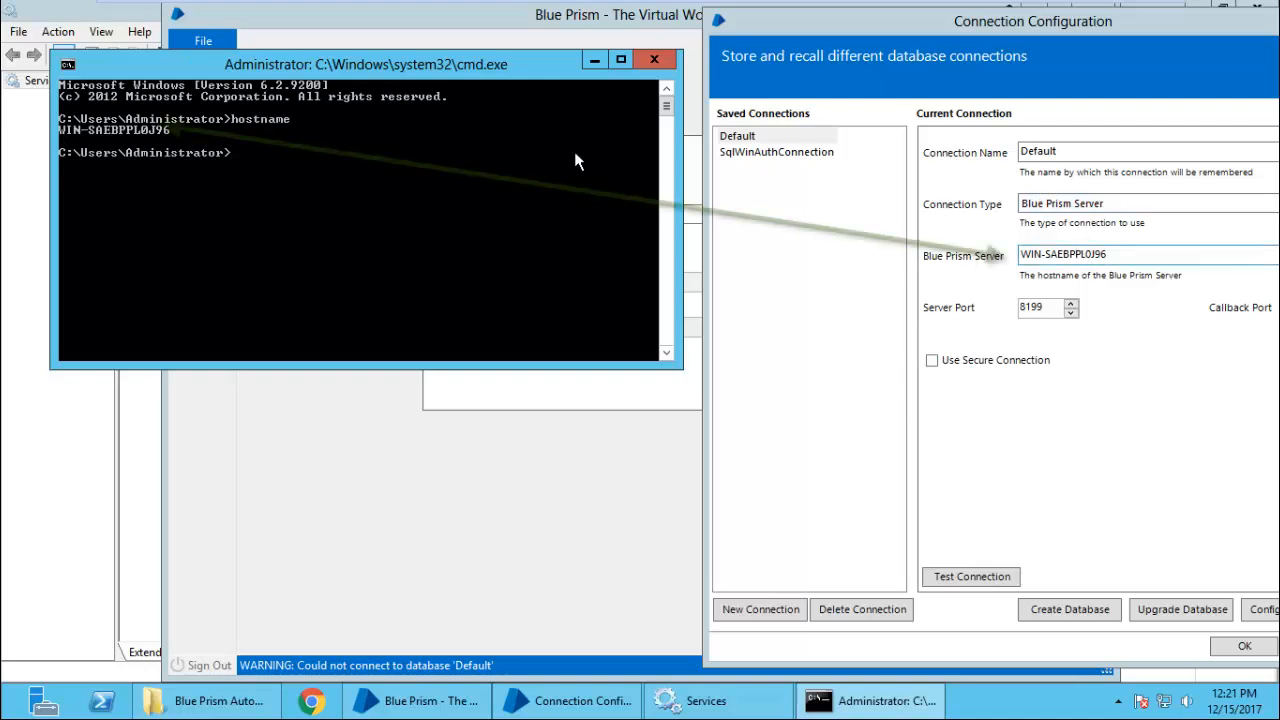
click(654, 60)
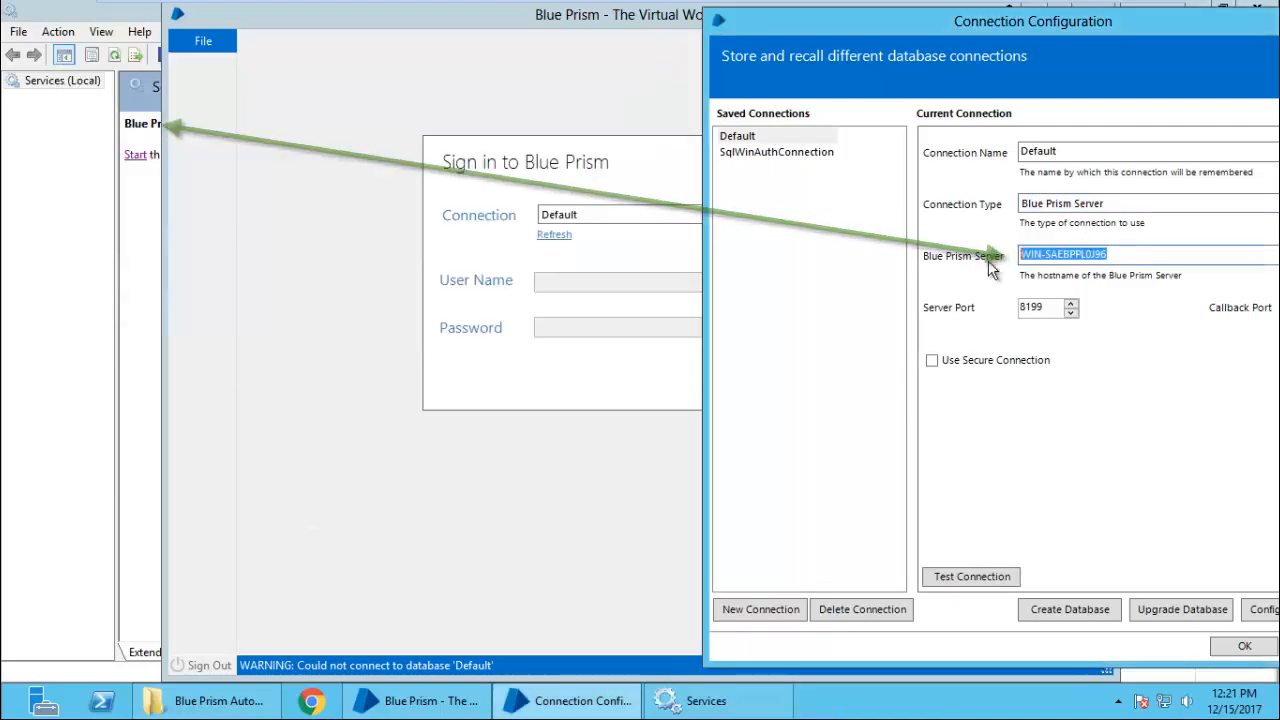
Step: Examine the database server and database name settings of SqlWinAuthConnection
click(768, 156)
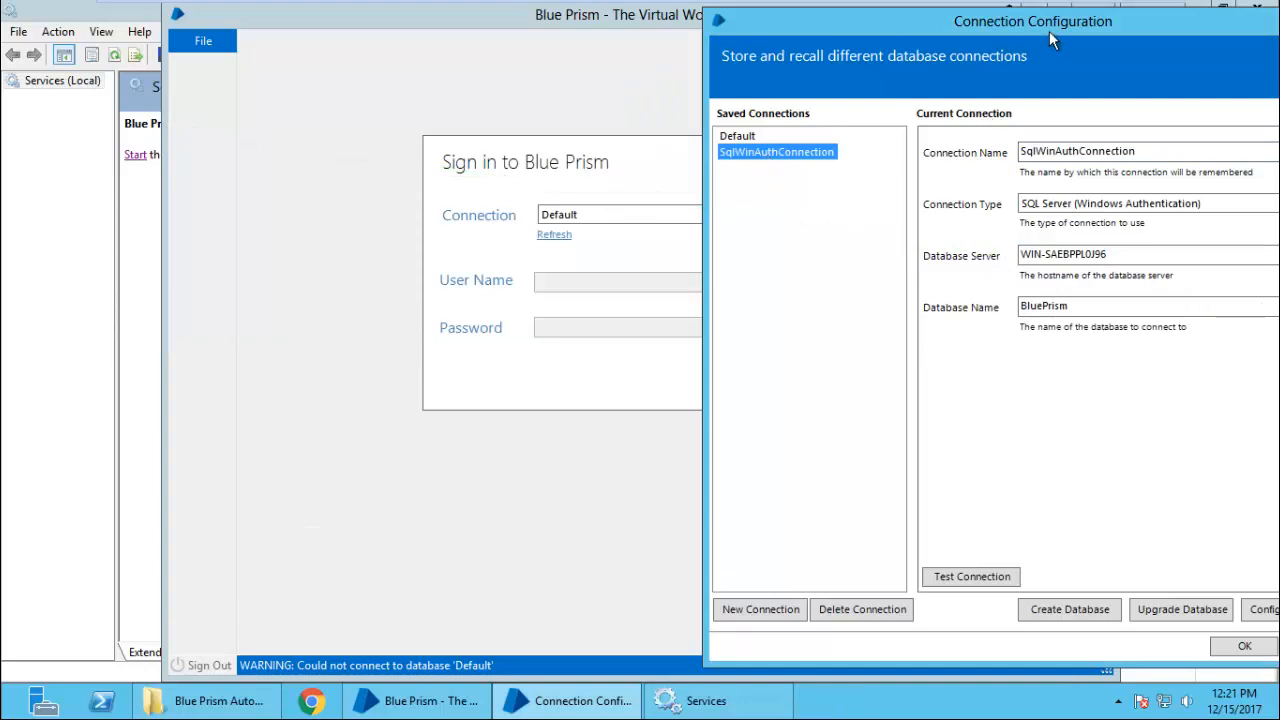
drag(1049, 31, 865, 50)
double_click(894, 322)
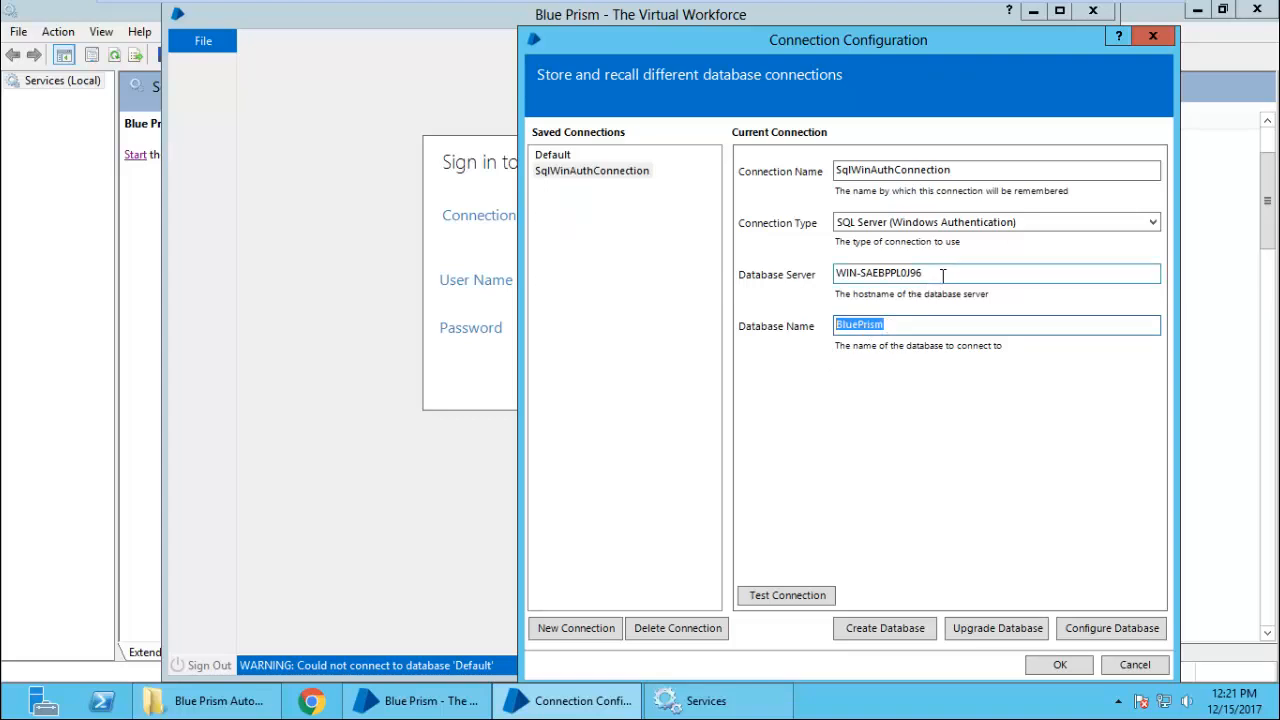
drag(942, 275, 820, 274)
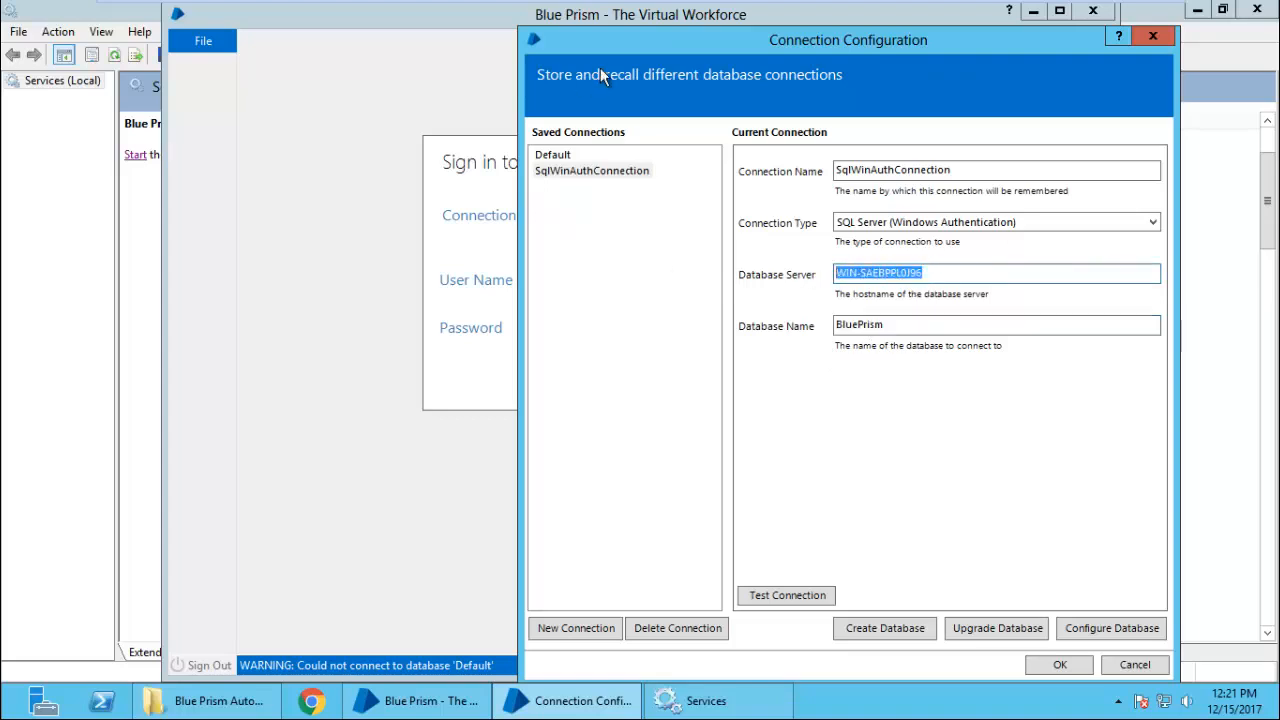
drag(598, 56, 560, 56)
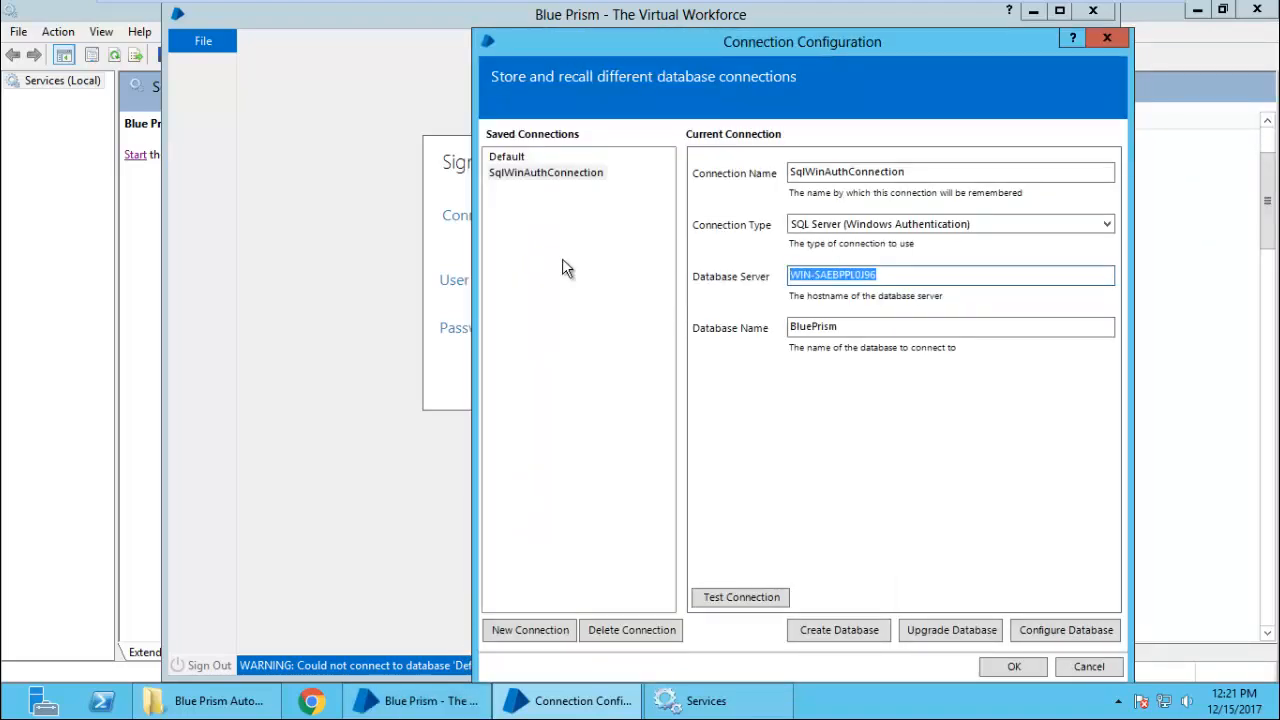
Step: Switch to PowerPoint, review the Architecture slide comparing the Non BP Server and BP Server scenarios, and return to the virtual machine
click(588, 176)
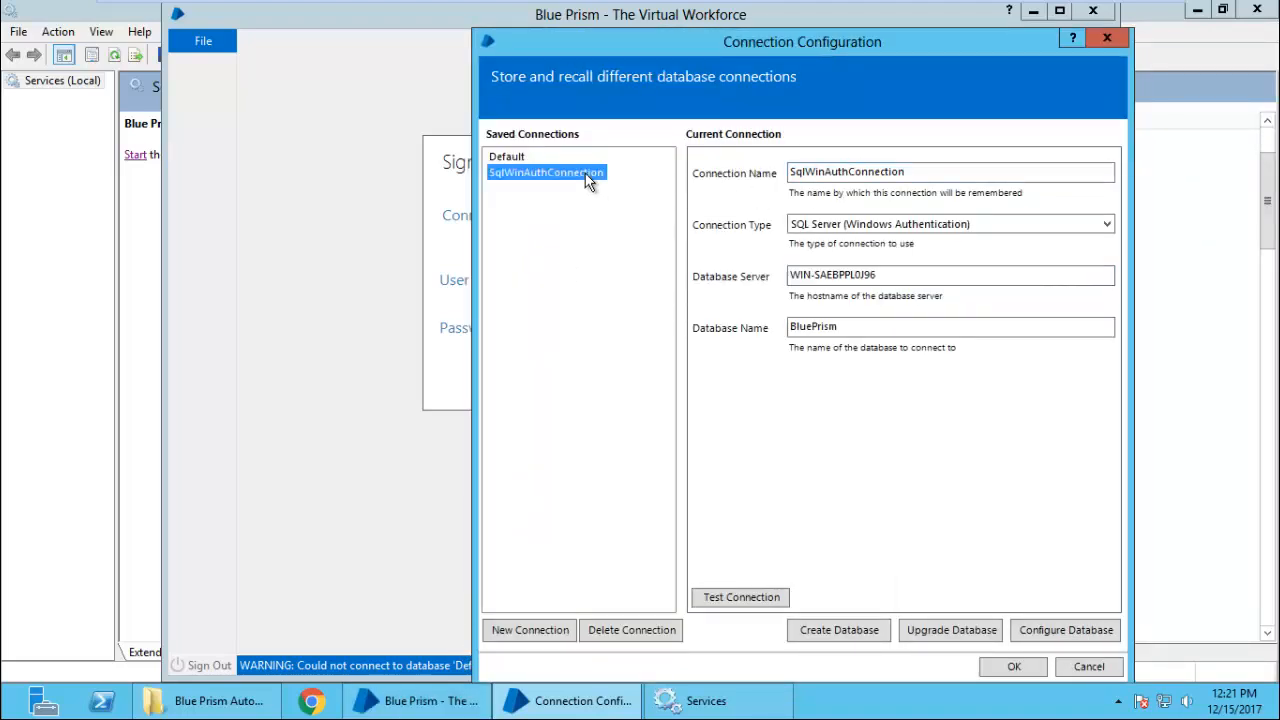
mouse_move(1022, 10)
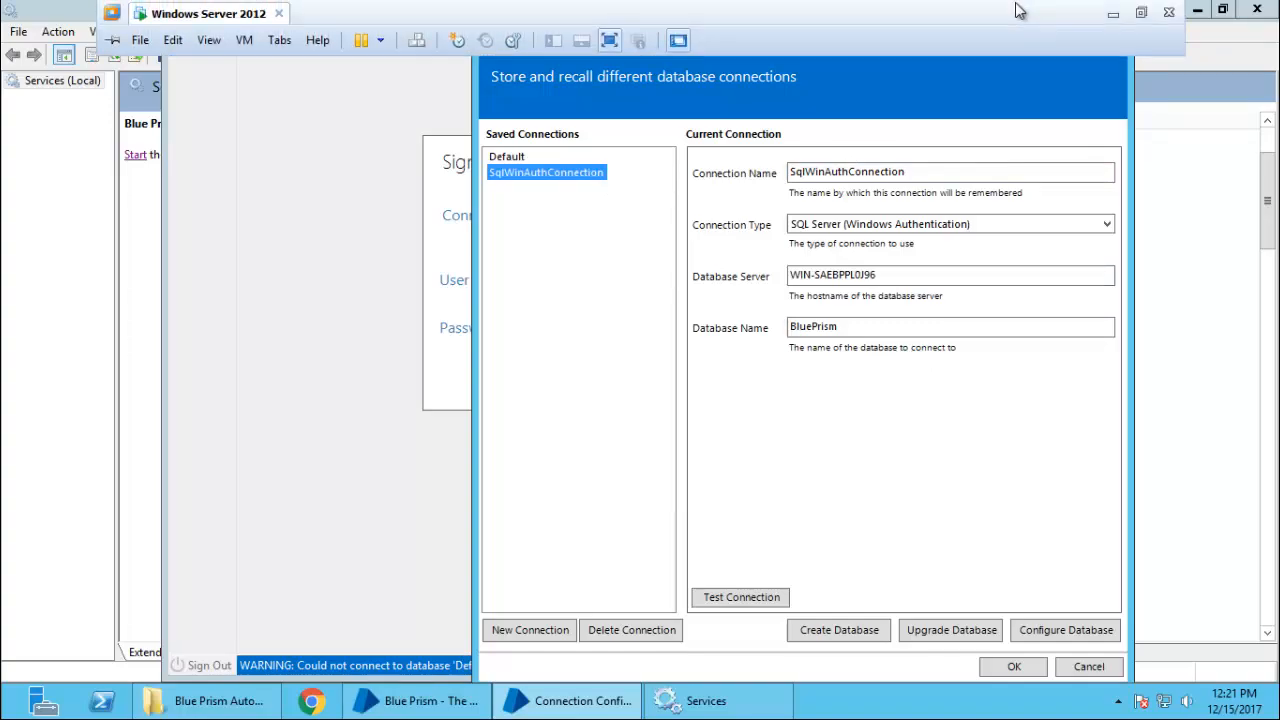
click(1110, 19)
click(516, 465)
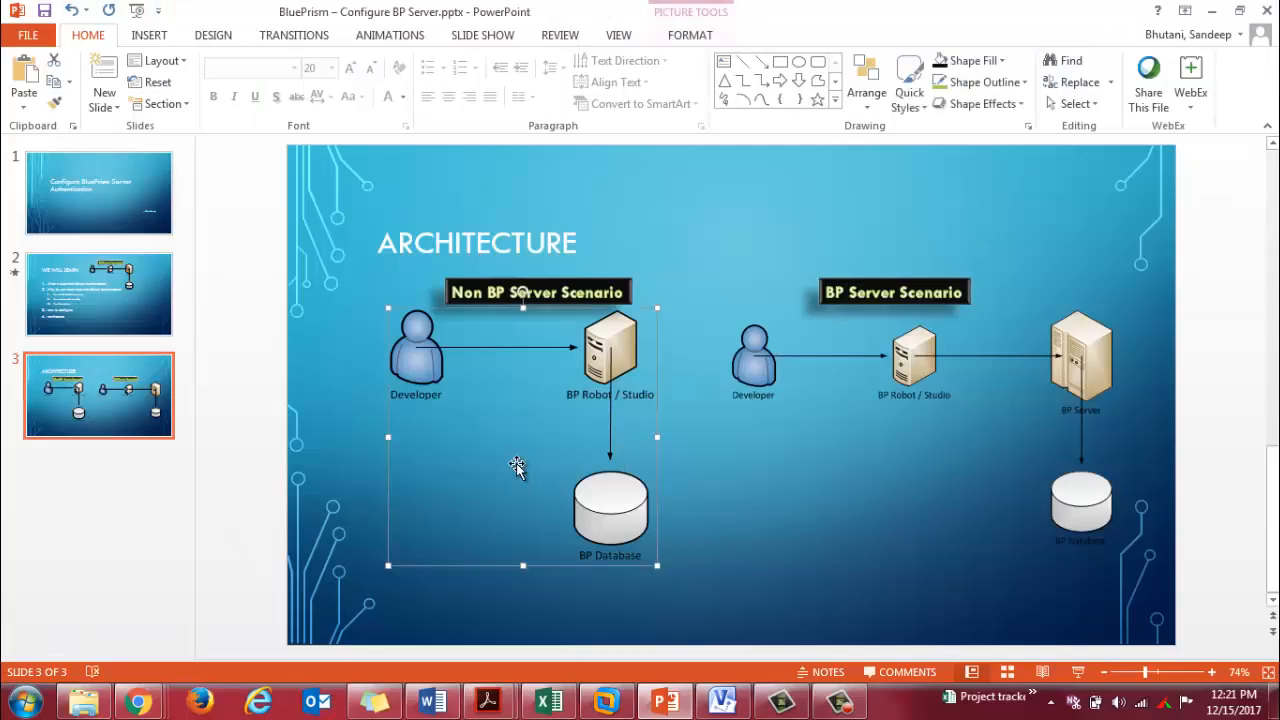
key(shift+F5)
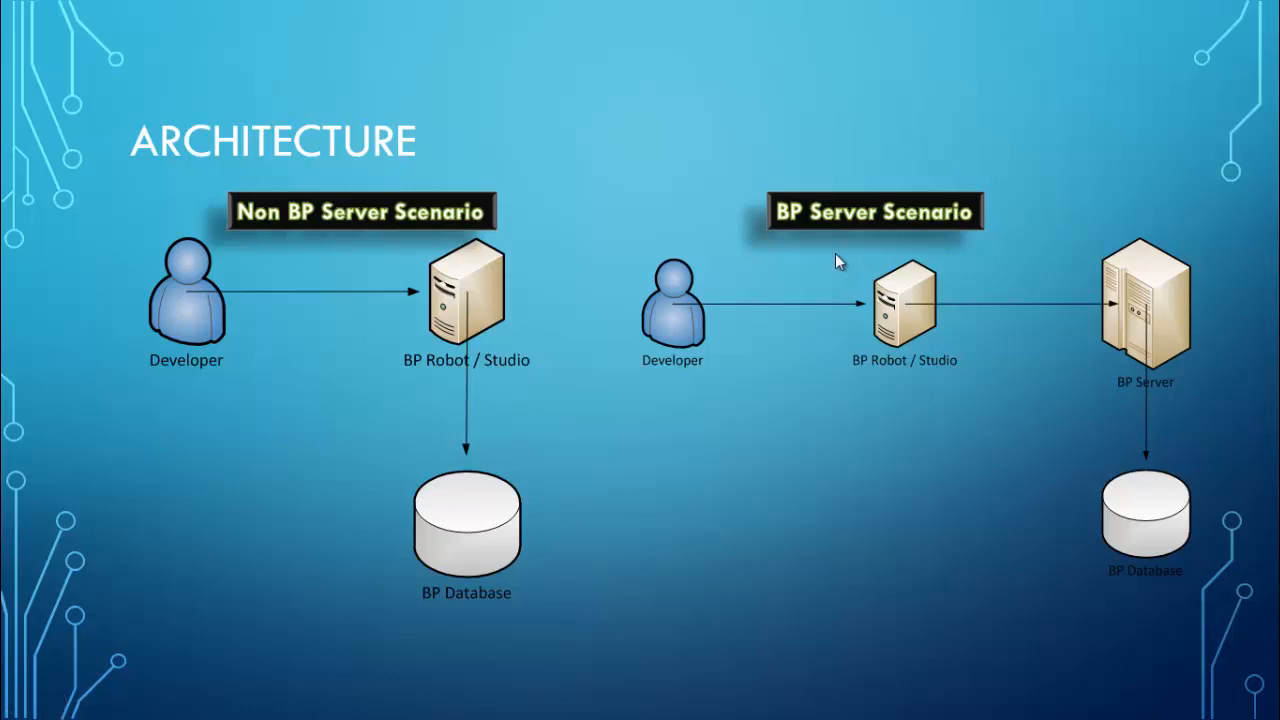
key(Escape)
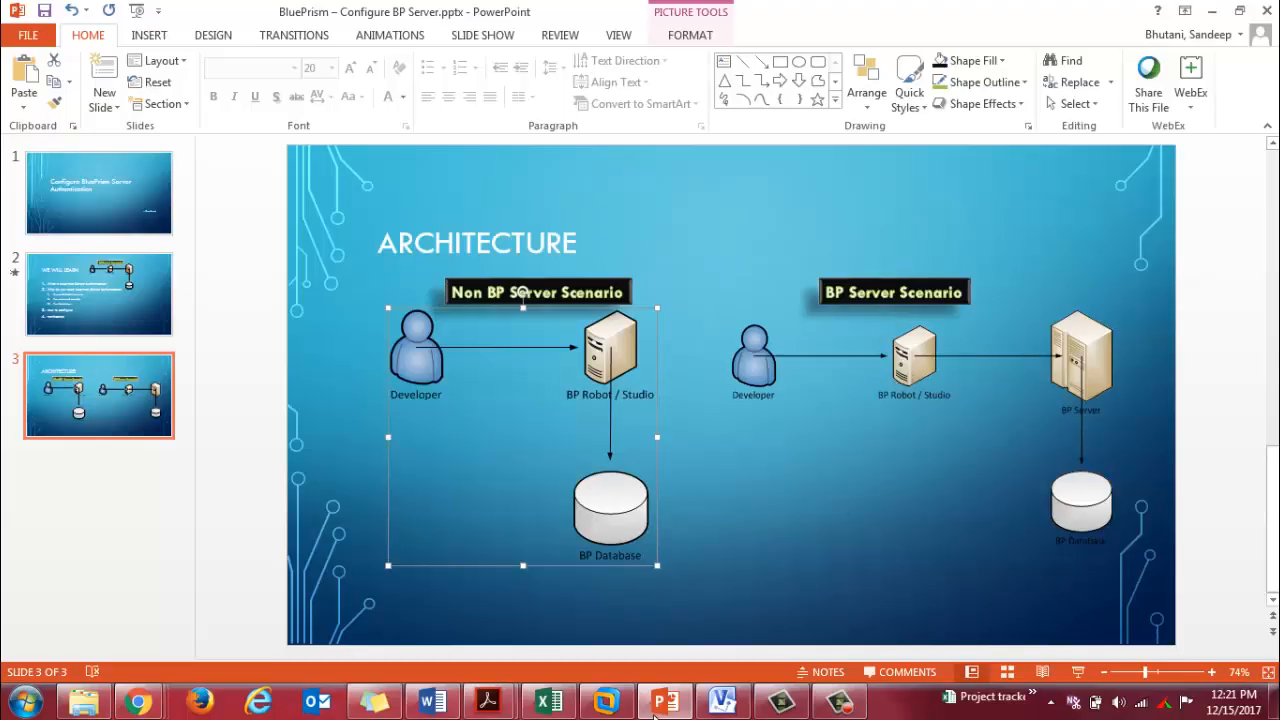
click(840, 703)
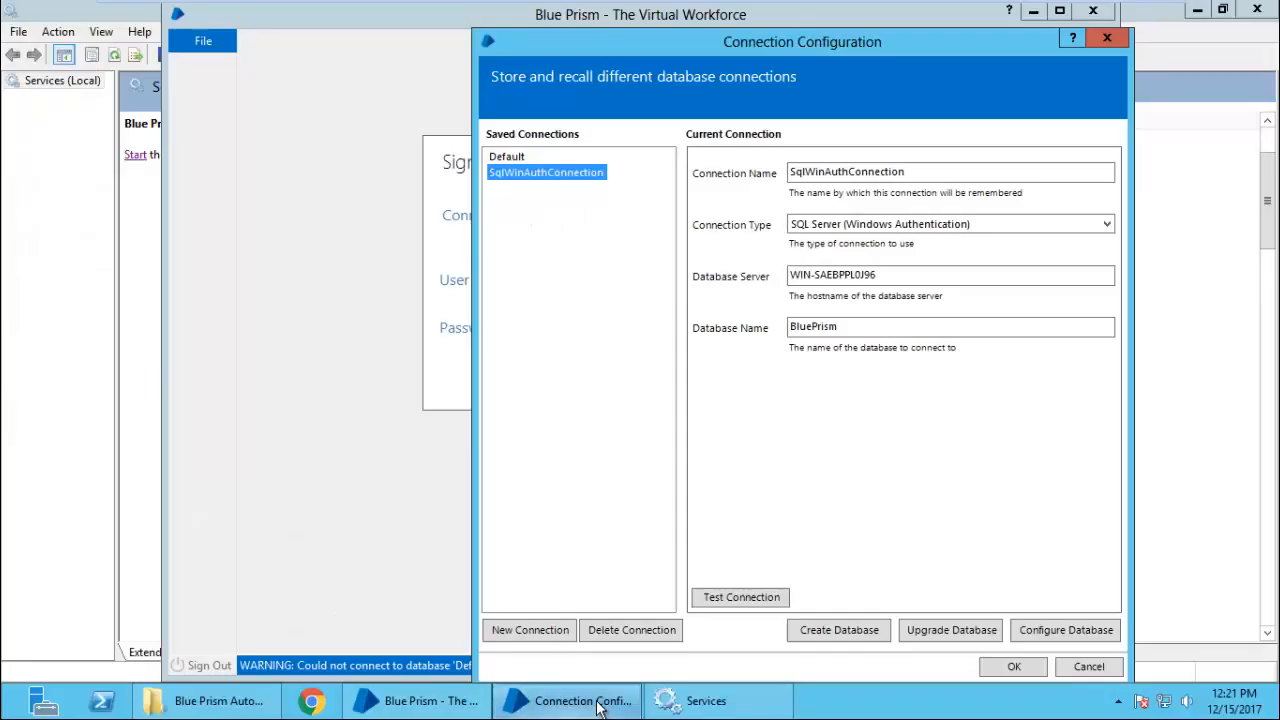
Step: Cancel the connection configuration and open the Blue Prism log under Applications and Services Logs in Event Viewer (eventvwr)
click(1091, 667)
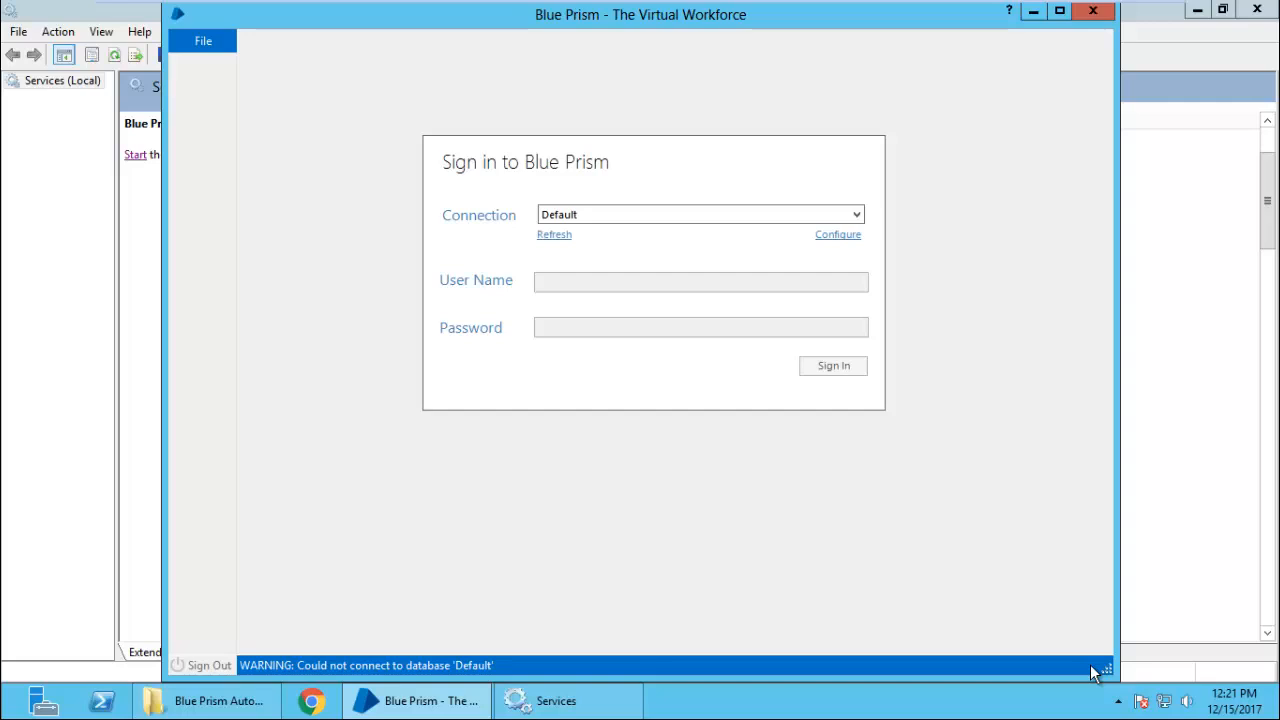
key(super+r)
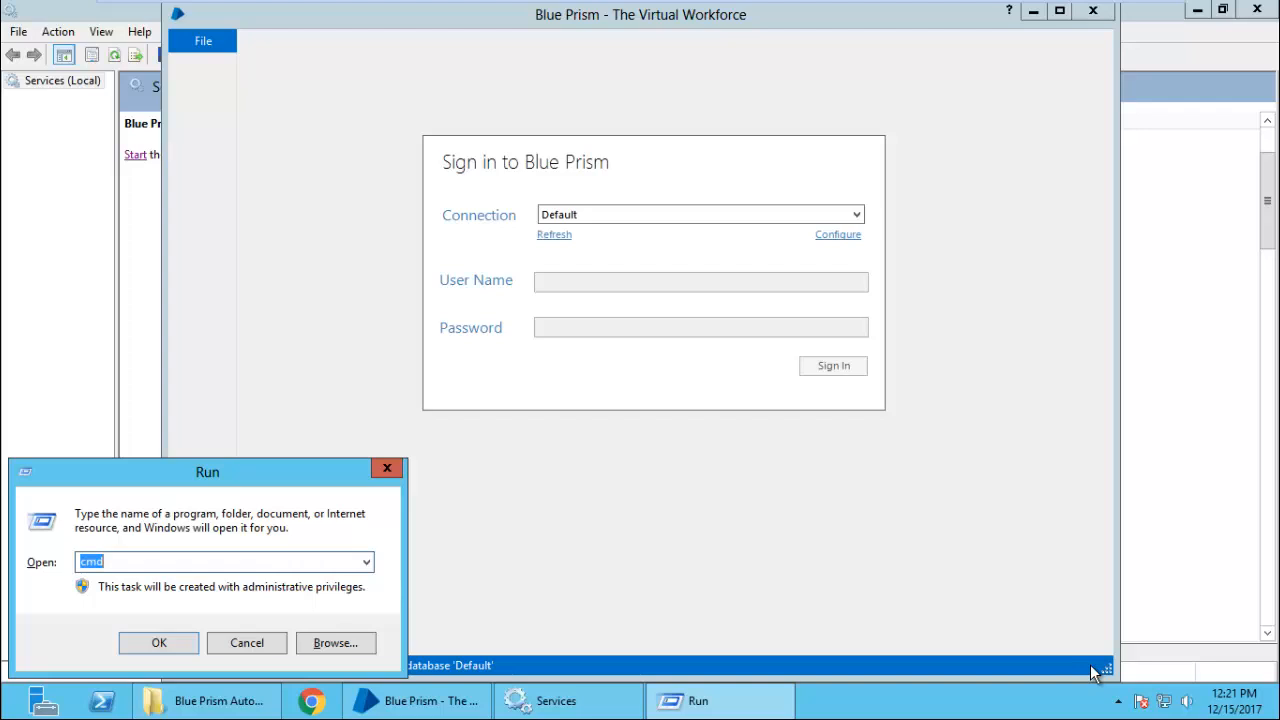
text(eventvwr)
key(Return)
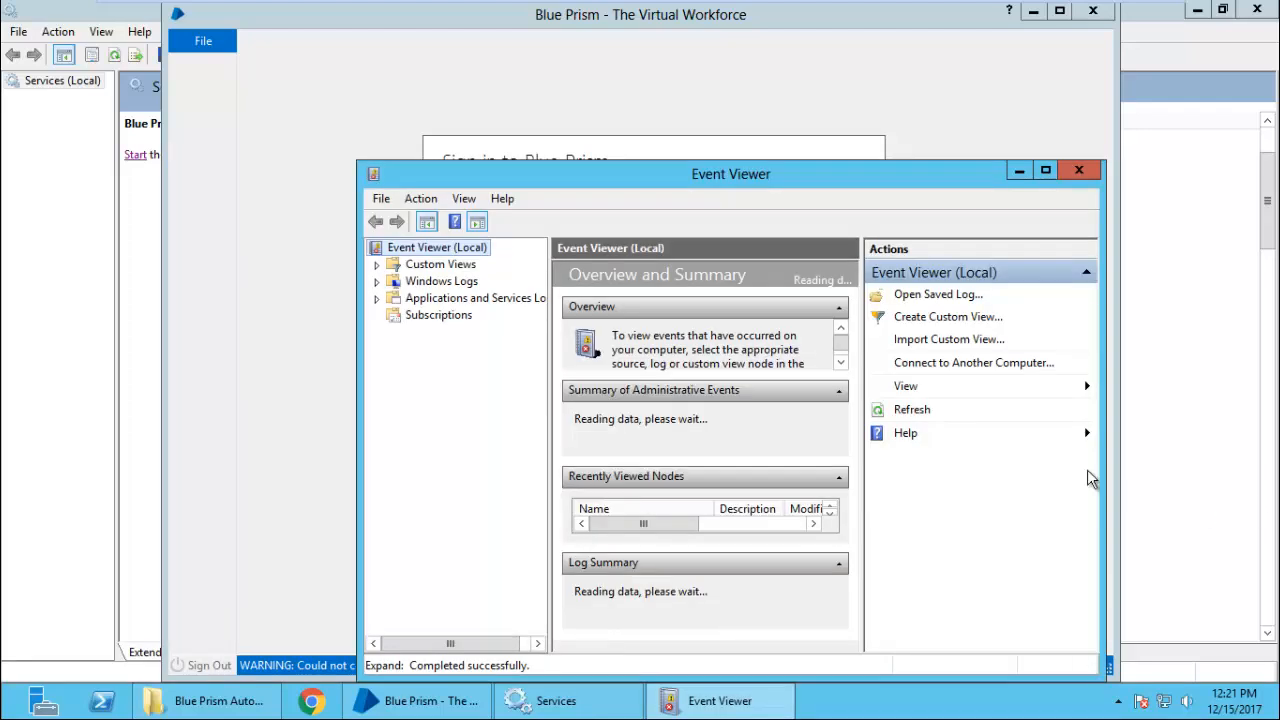
double_click(539, 182)
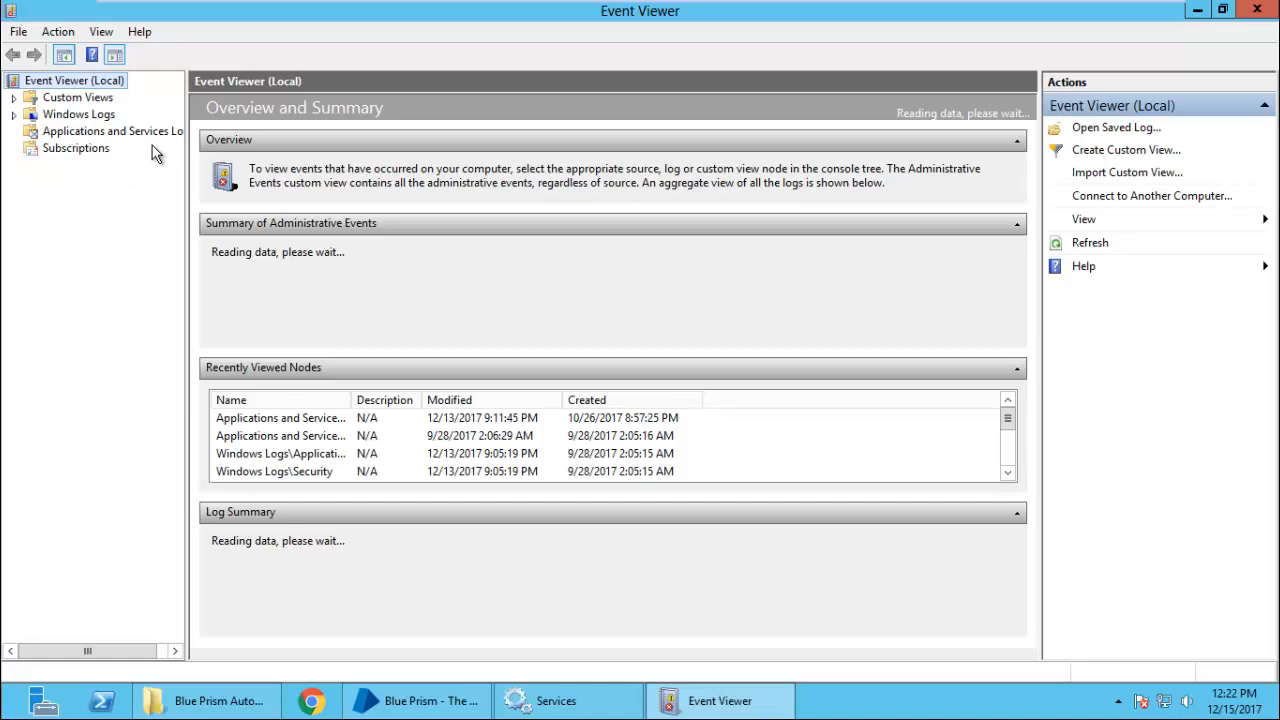
double_click(110, 131)
click(88, 148)
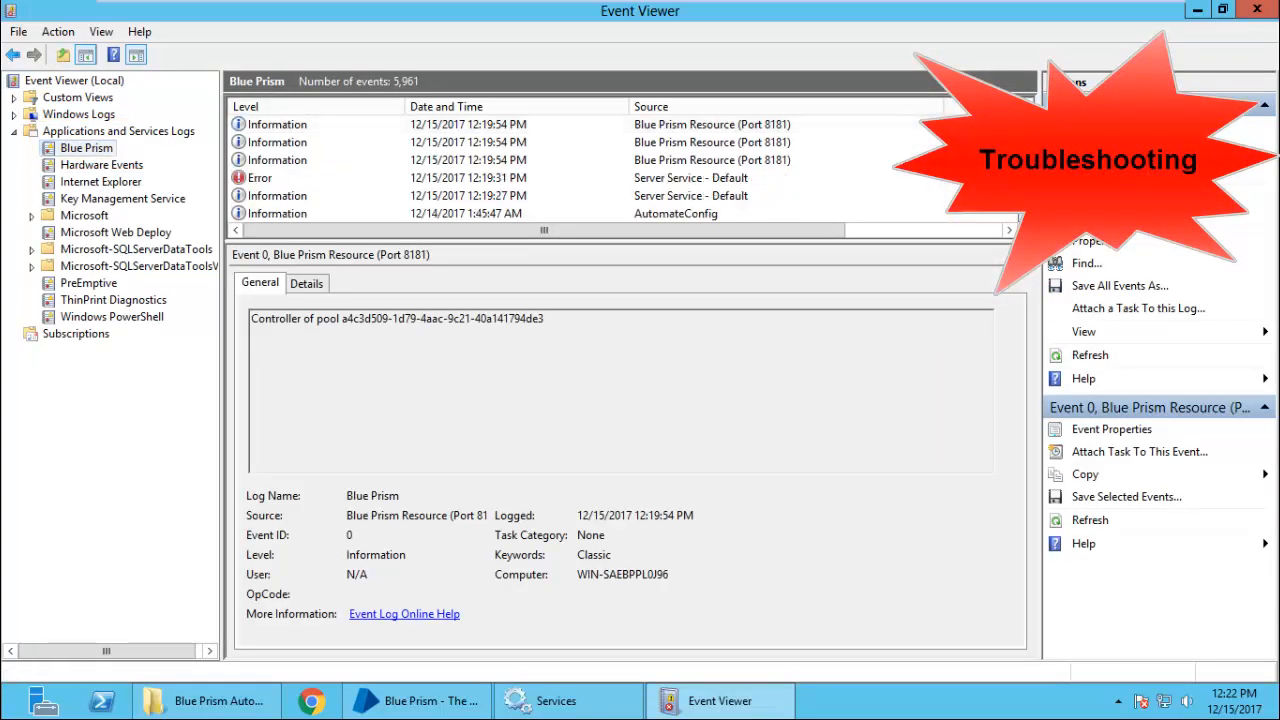
Step: Examine the message of the Server Service - Default error event, highlighting its exception text
click(410, 180)
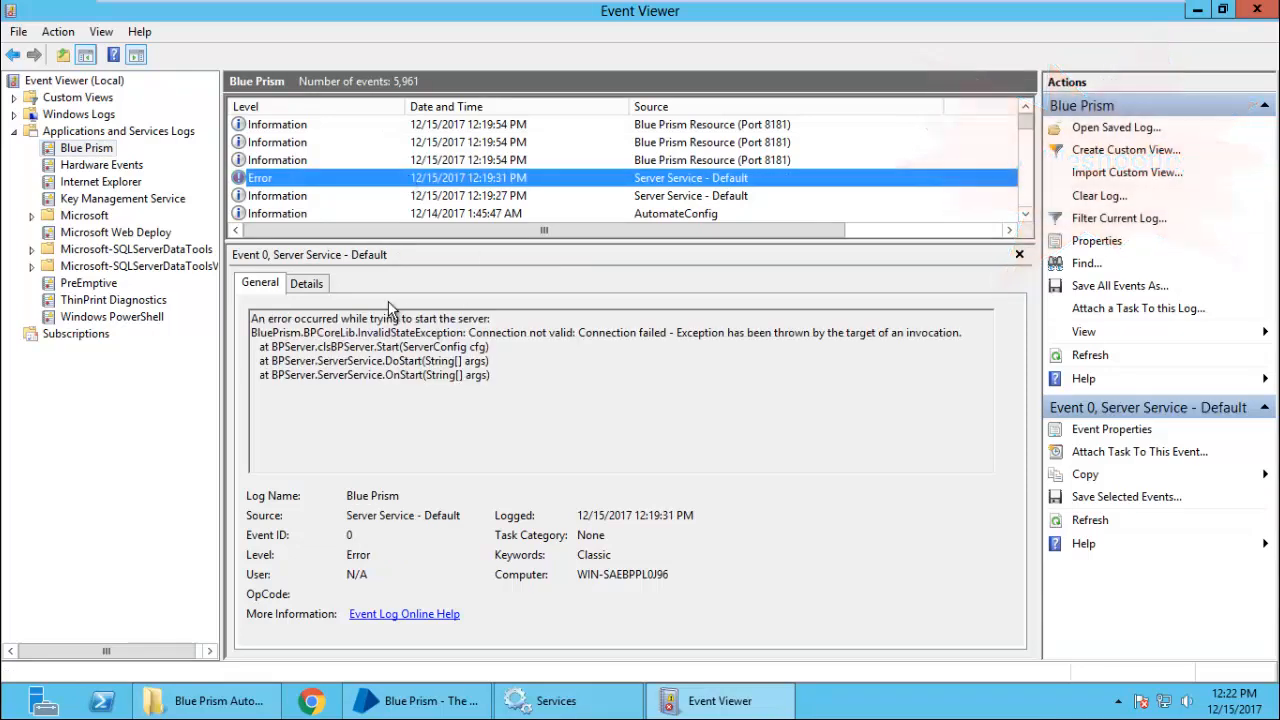
drag(631, 340, 728, 340)
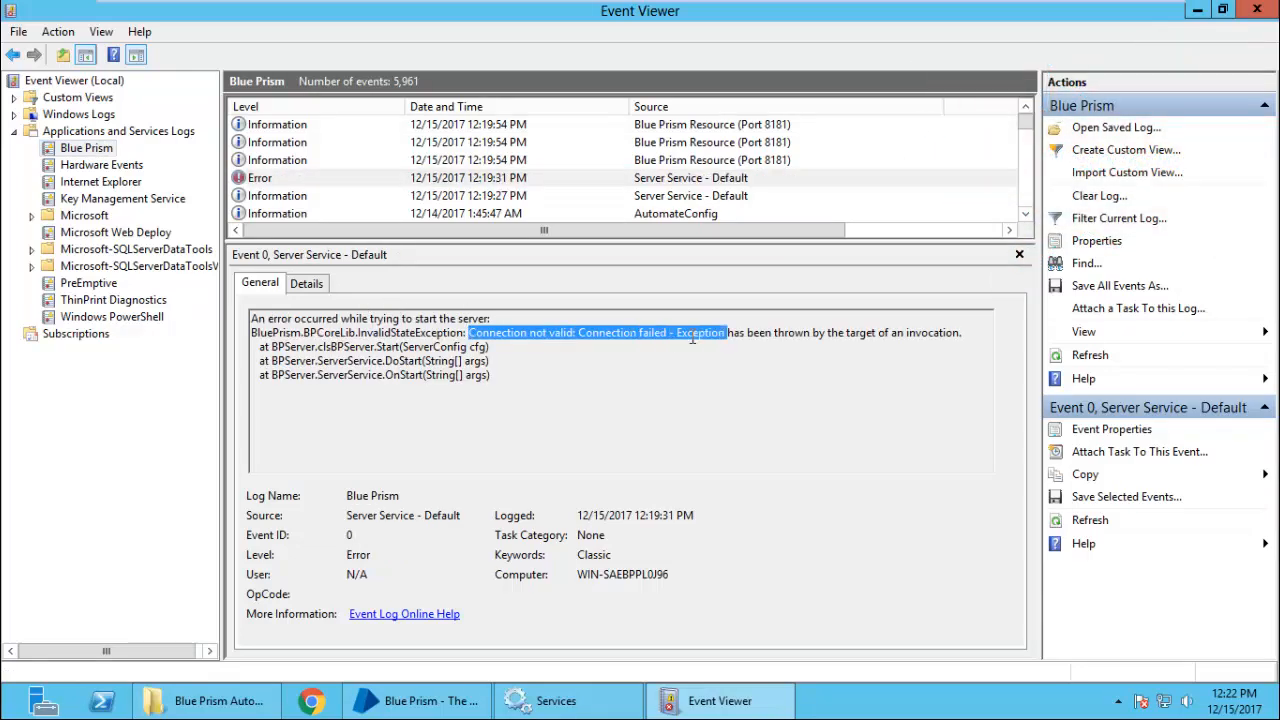
click(878, 340)
drag(958, 336, 642, 318)
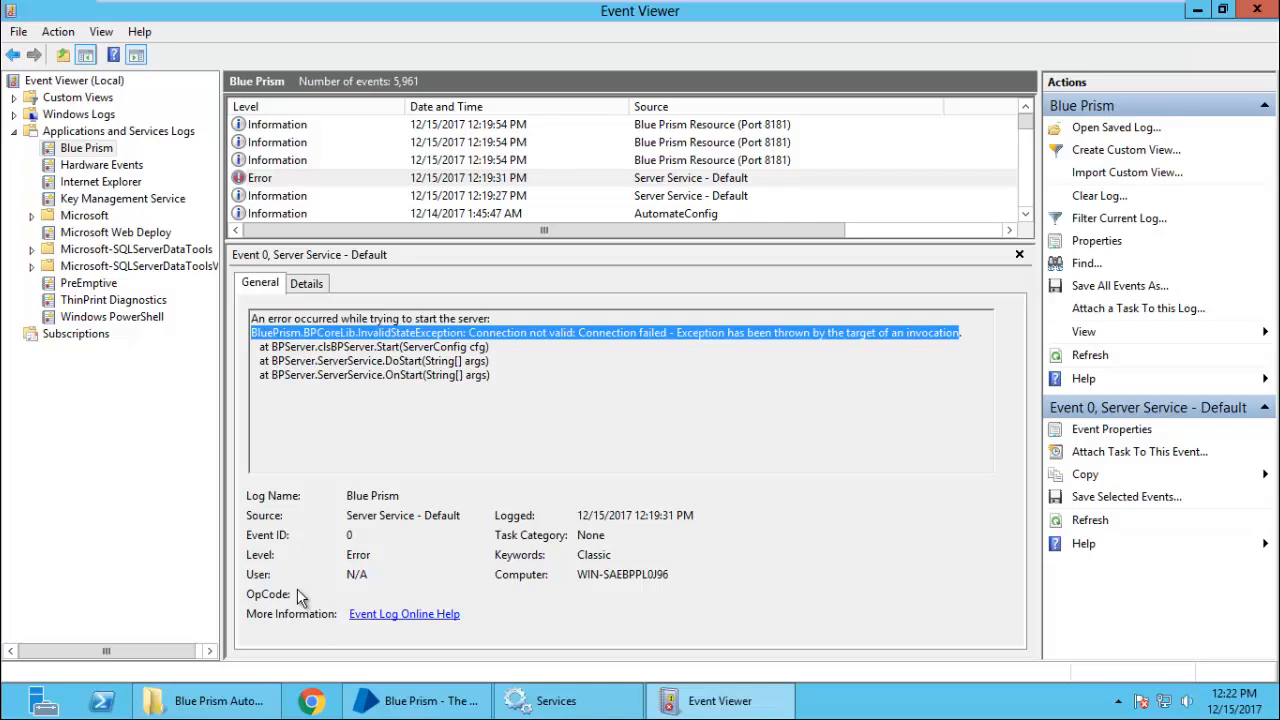
Step: Open a command prompt in C:\Program Files\Blue Prism Limited\Blue Prism Automate and list the folder's files
key(super+r)
text(cmd)
key(Return)
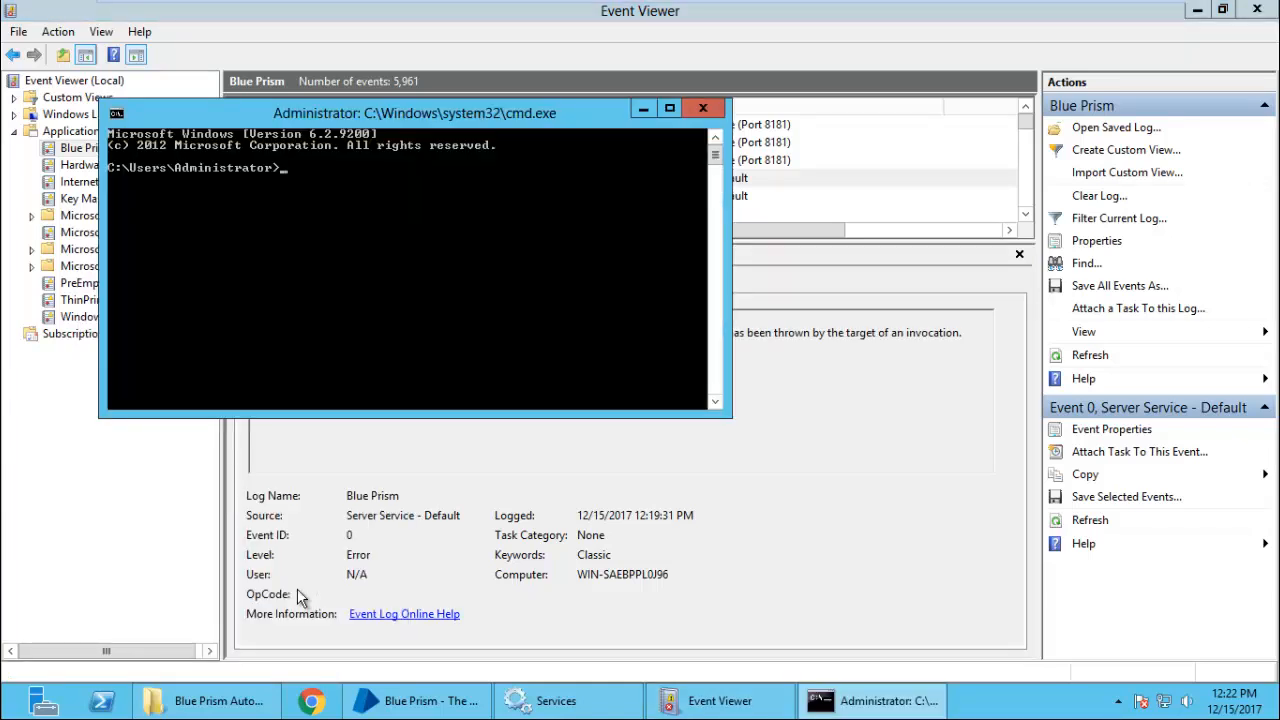
text(cd \pr)
key(Tab)
key(Return)
text(cd bl)
key(Tab)
key(Return)
text(c)
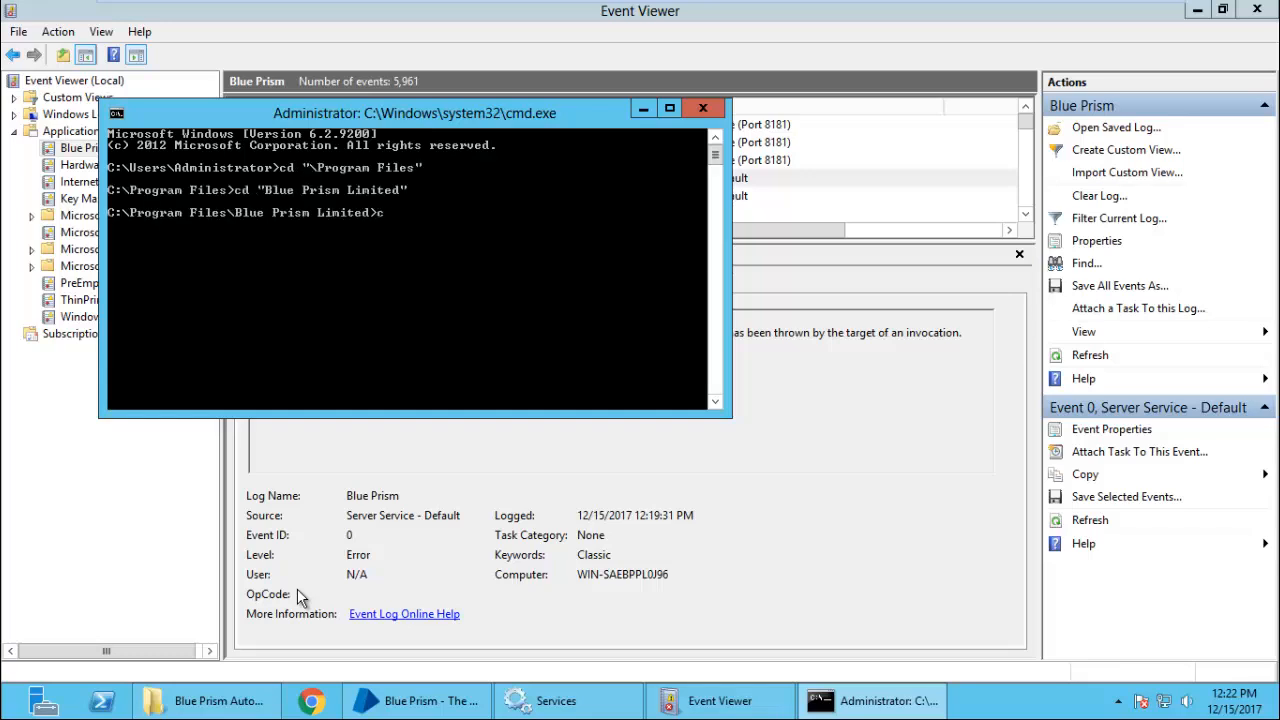
text(d bl)
key(Tab)
key(Return)
text(dir)
key(Return)
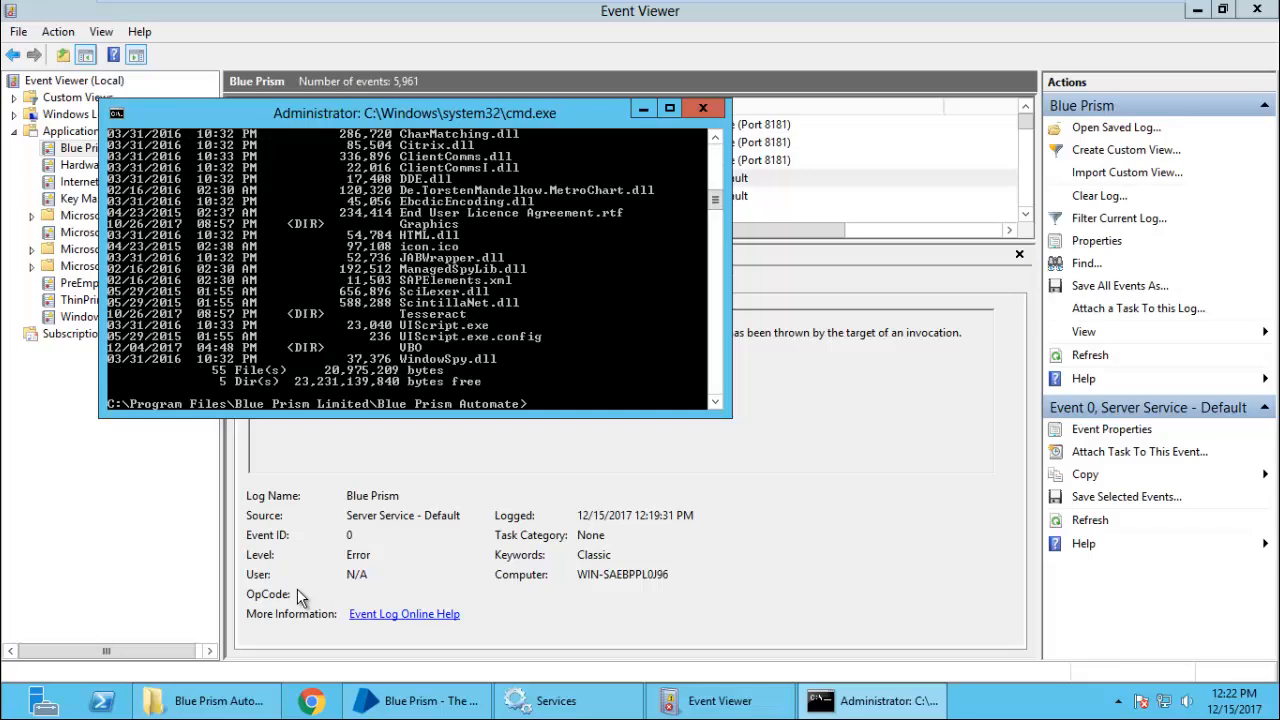
Step: Launch BPServer.exe from the Blue Prism Automate folder
text(bpserv)
key(Tab)
key(Tab)
key(Tab)
key(Escape)
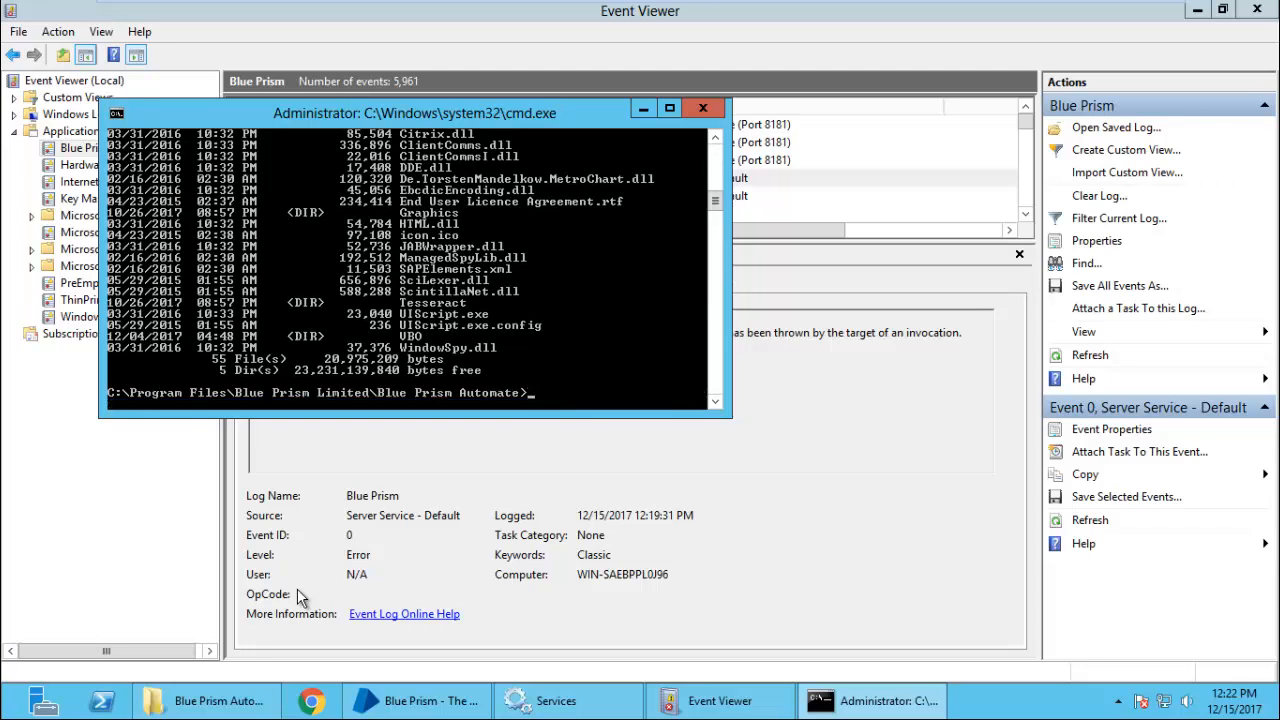
text(bp)
key(Tab)
key(Return)
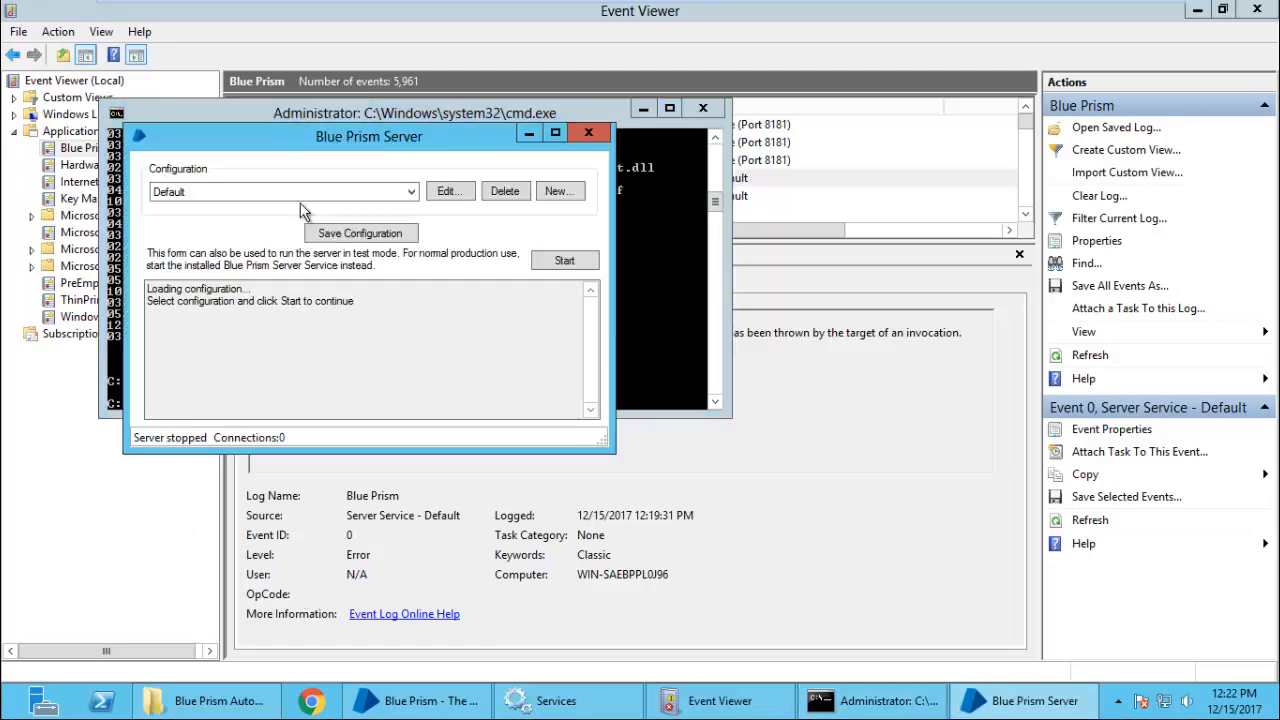
Step: Review the Default server configuration's details and key store without changing them, and check which configurations are available
click(380, 190)
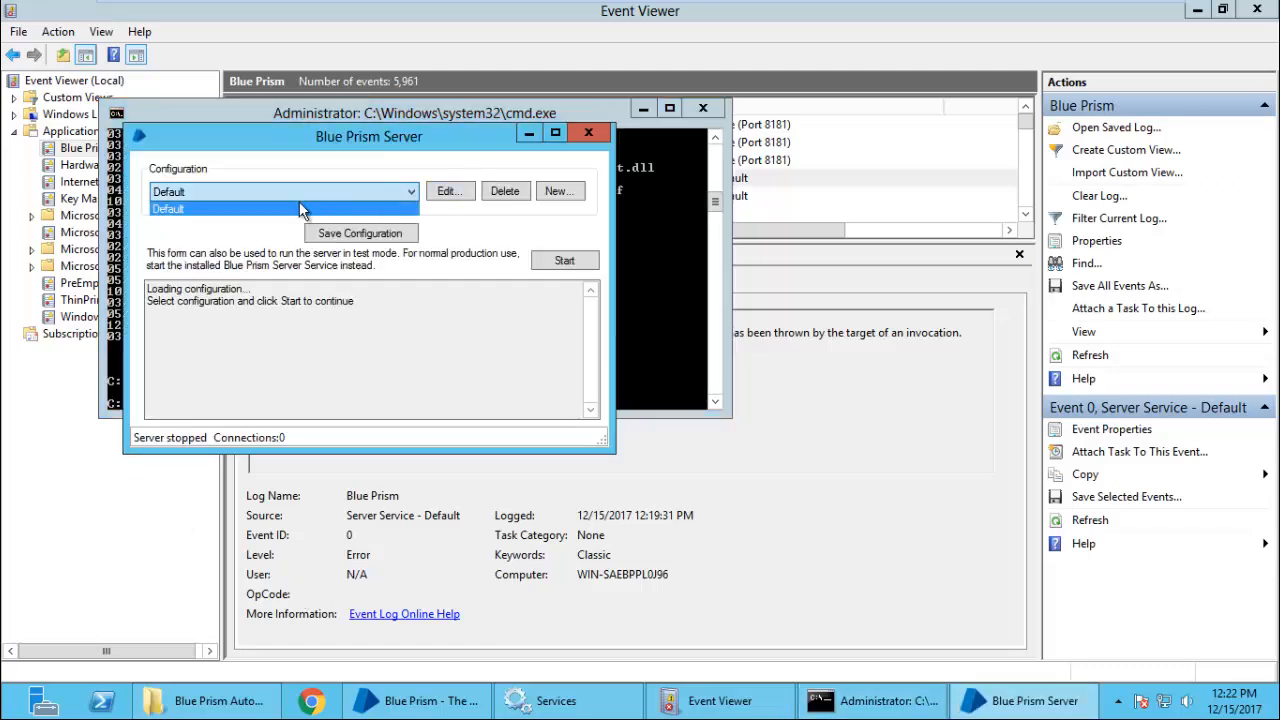
click(410, 163)
click(447, 191)
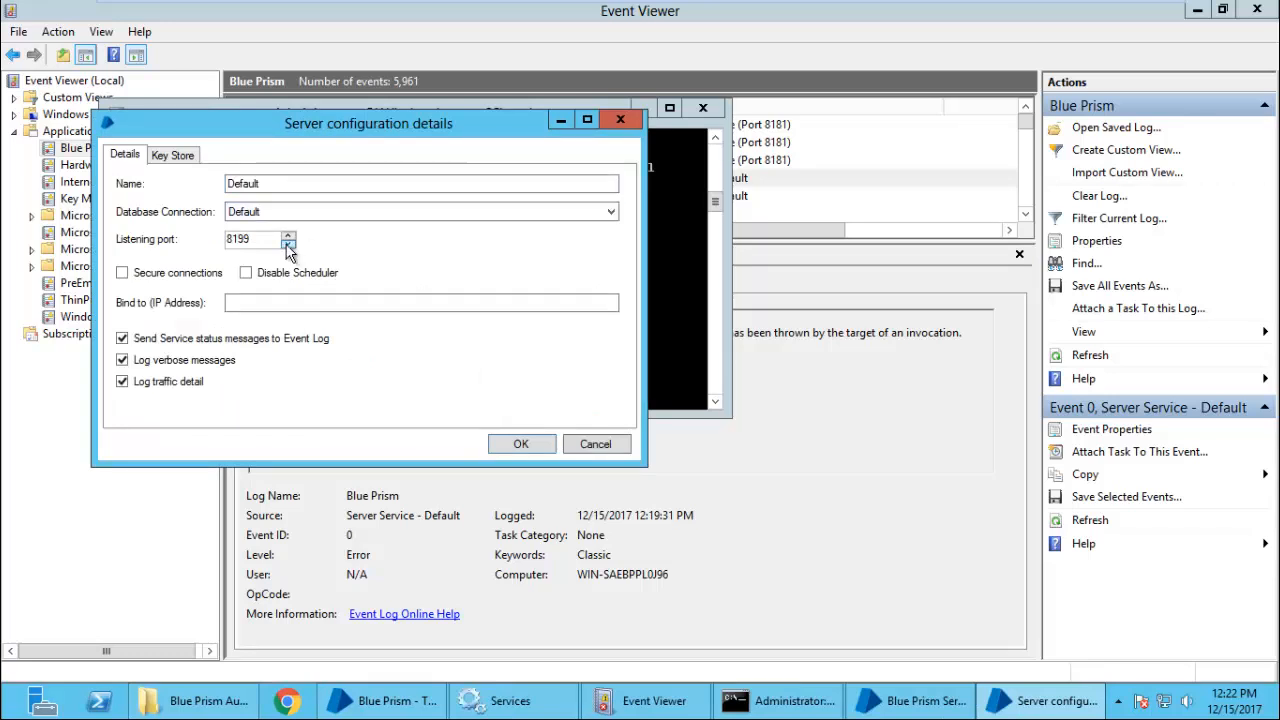
click(173, 155)
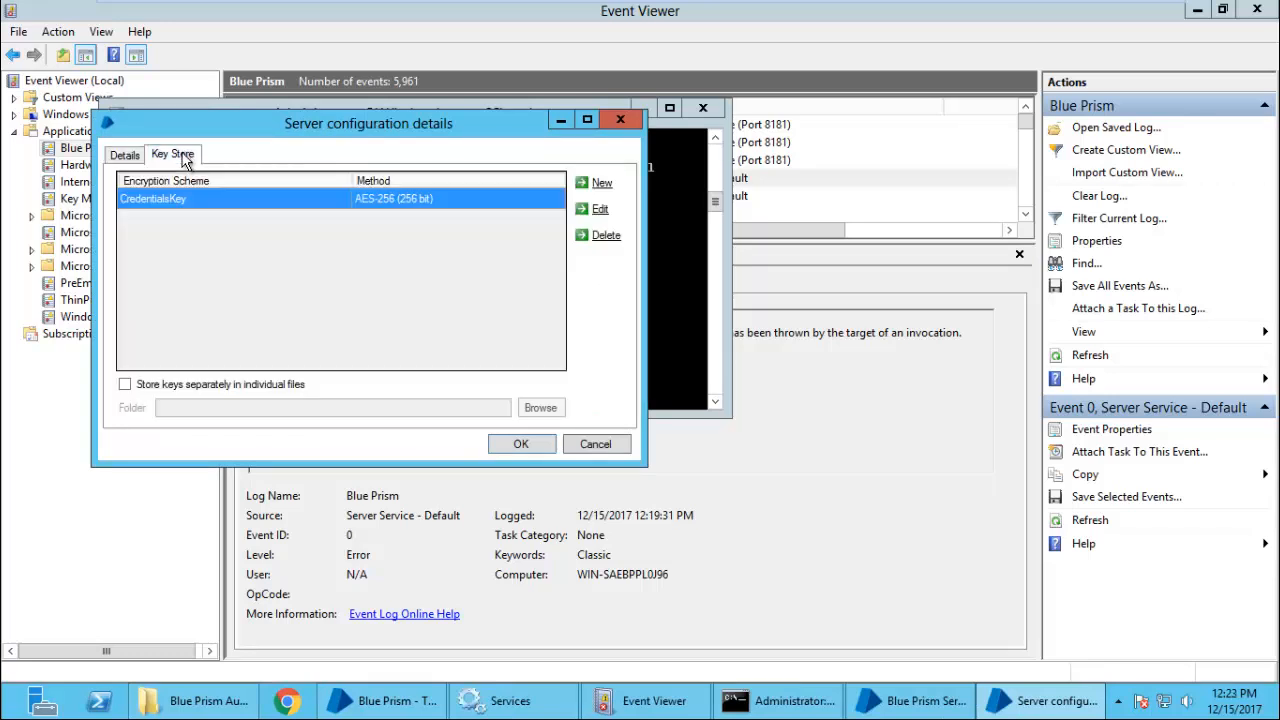
click(126, 155)
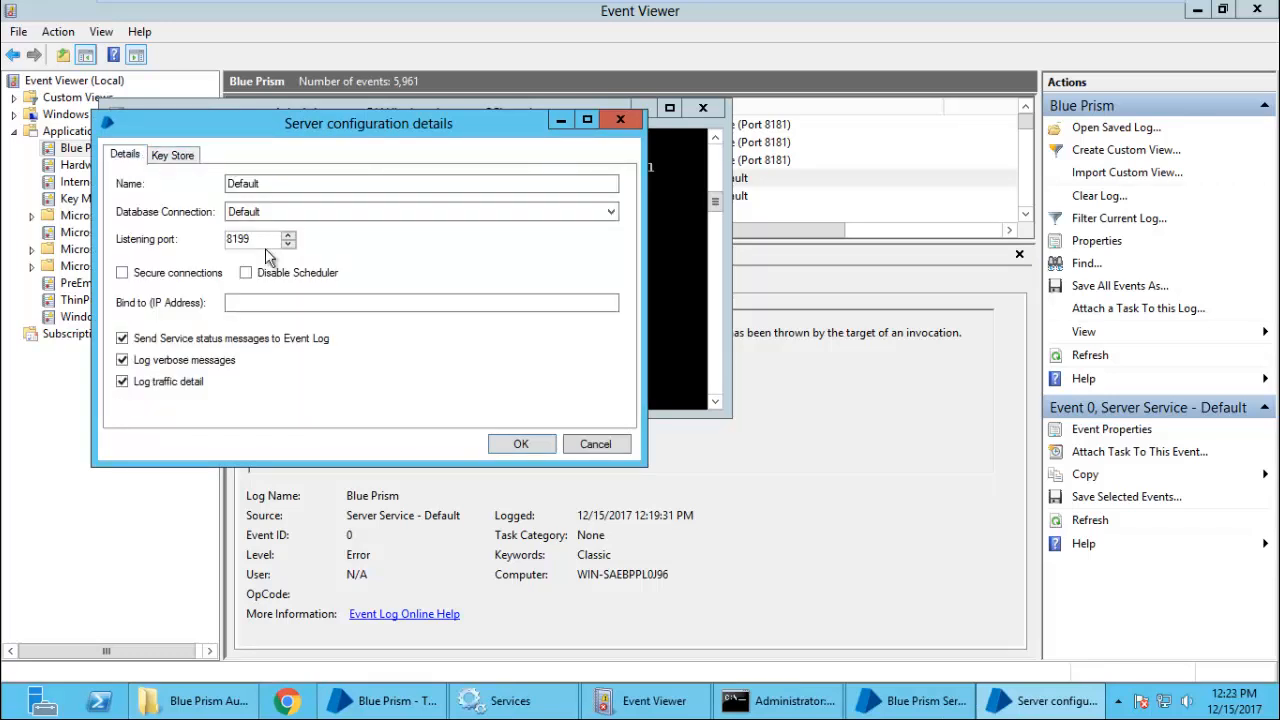
click(595, 444)
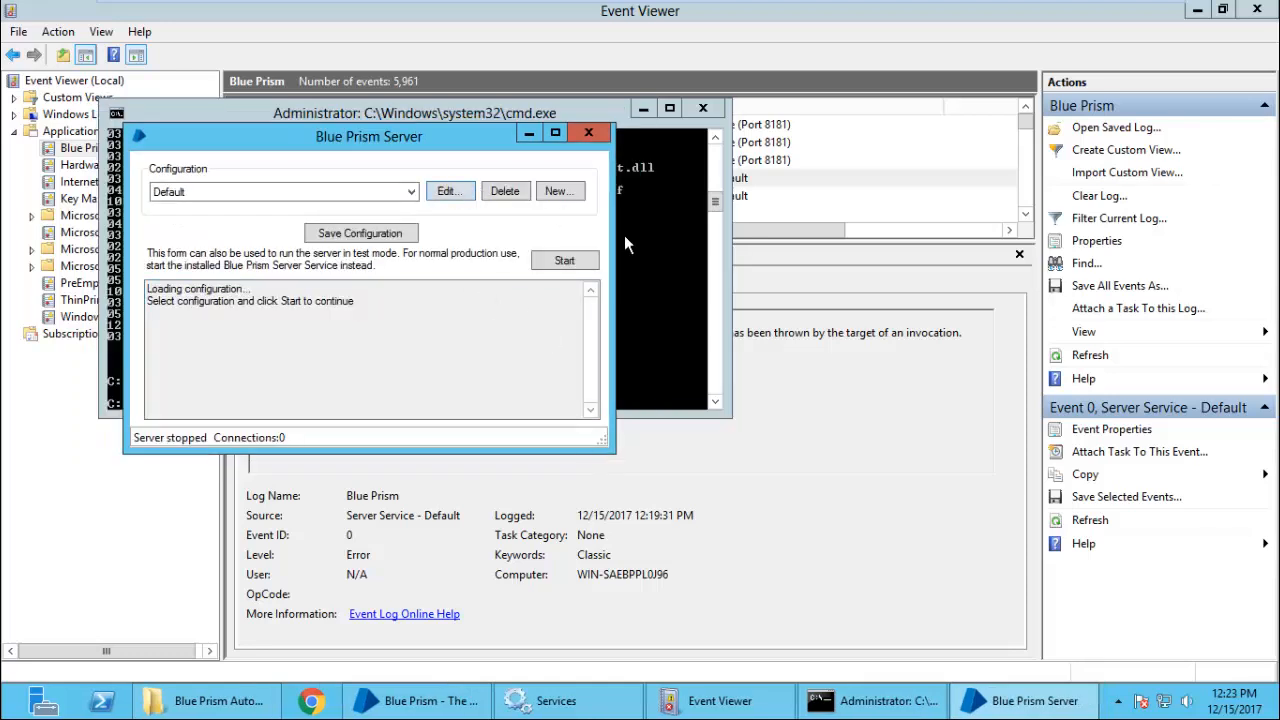
click(386, 190)
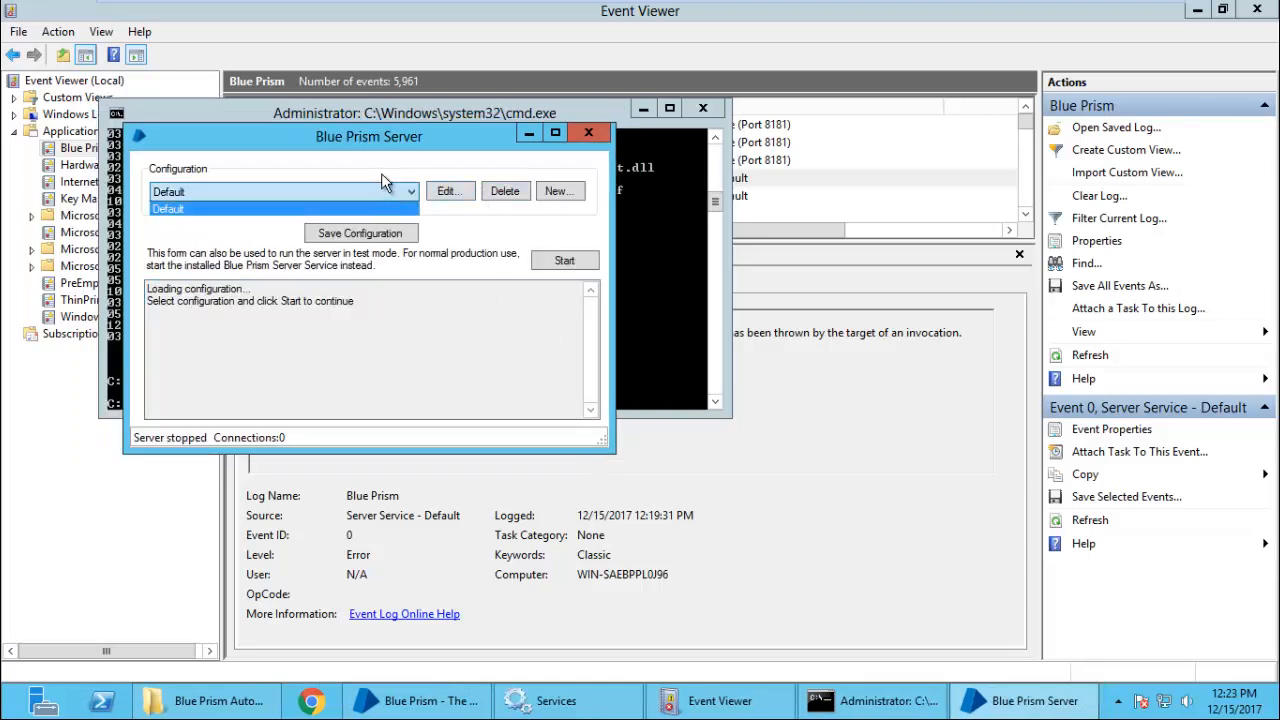
Step: Run Automate.exe /showdbconfig from the command prompt, inspect the SqlWinAuthConnection settings, and close the dialog without saving
click(429, 118)
click(429, 116)
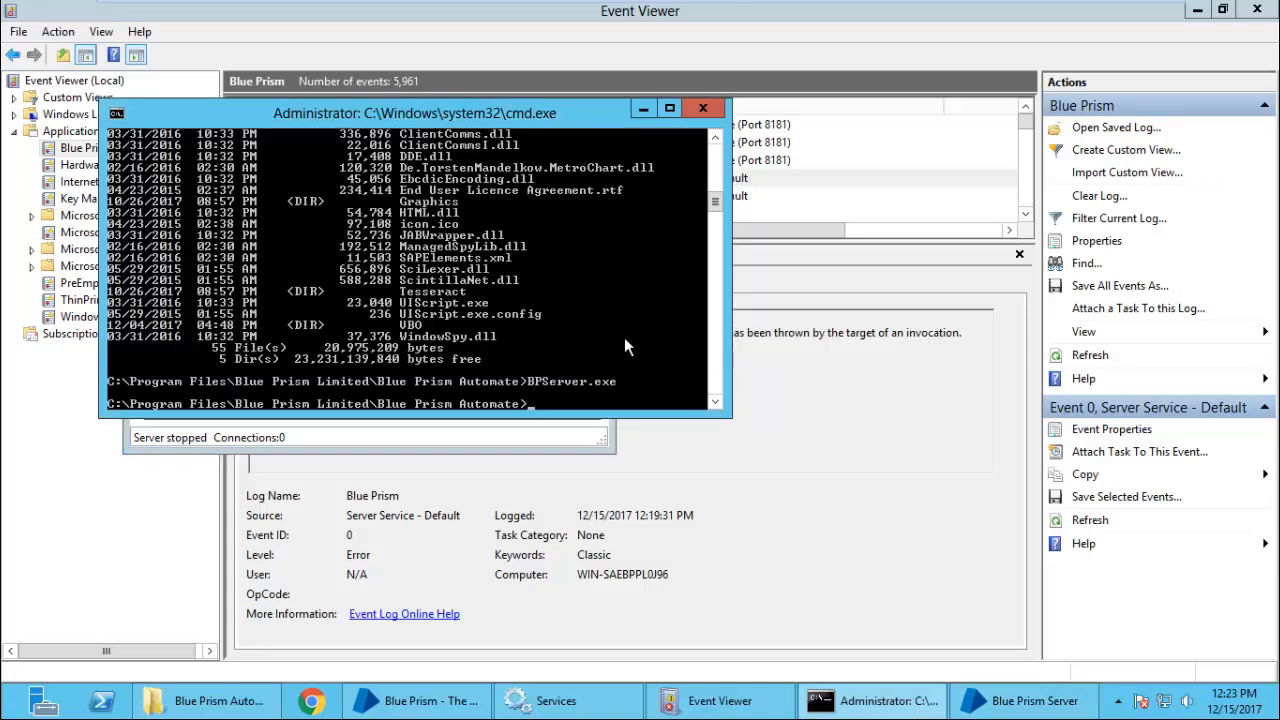
text(Automate.exe /showdbconfig)
key(Return)
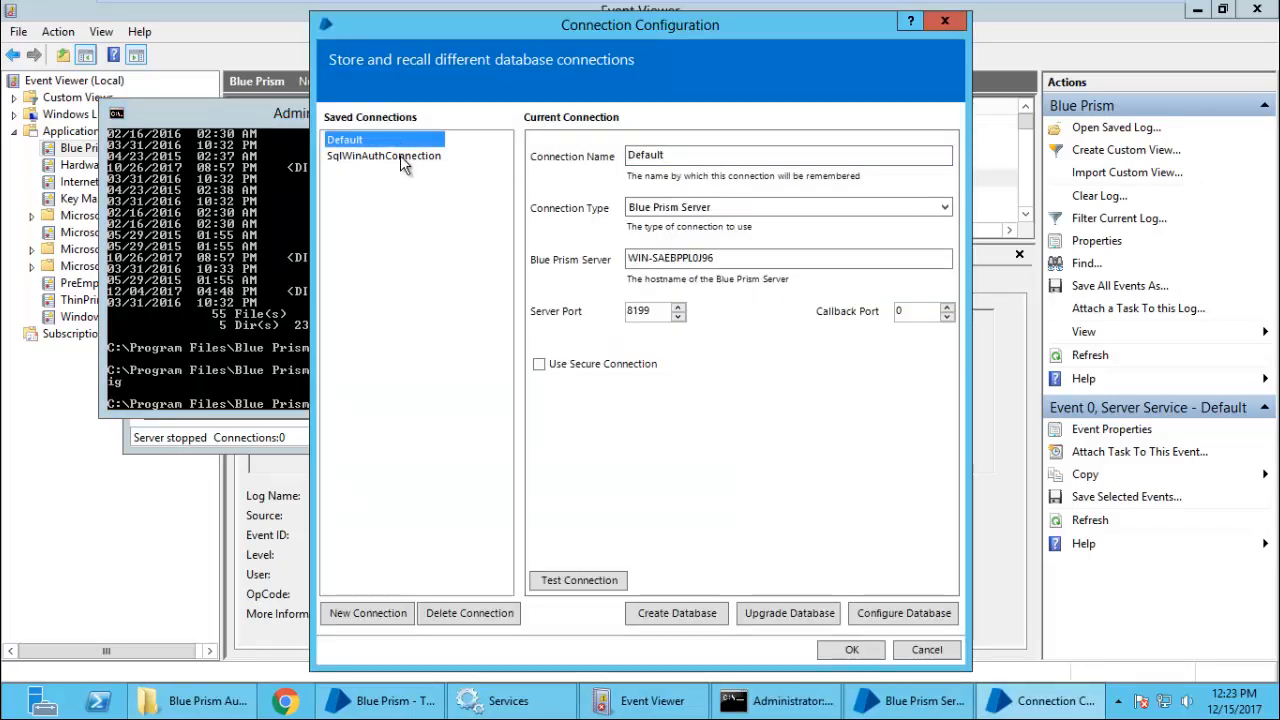
click(400, 156)
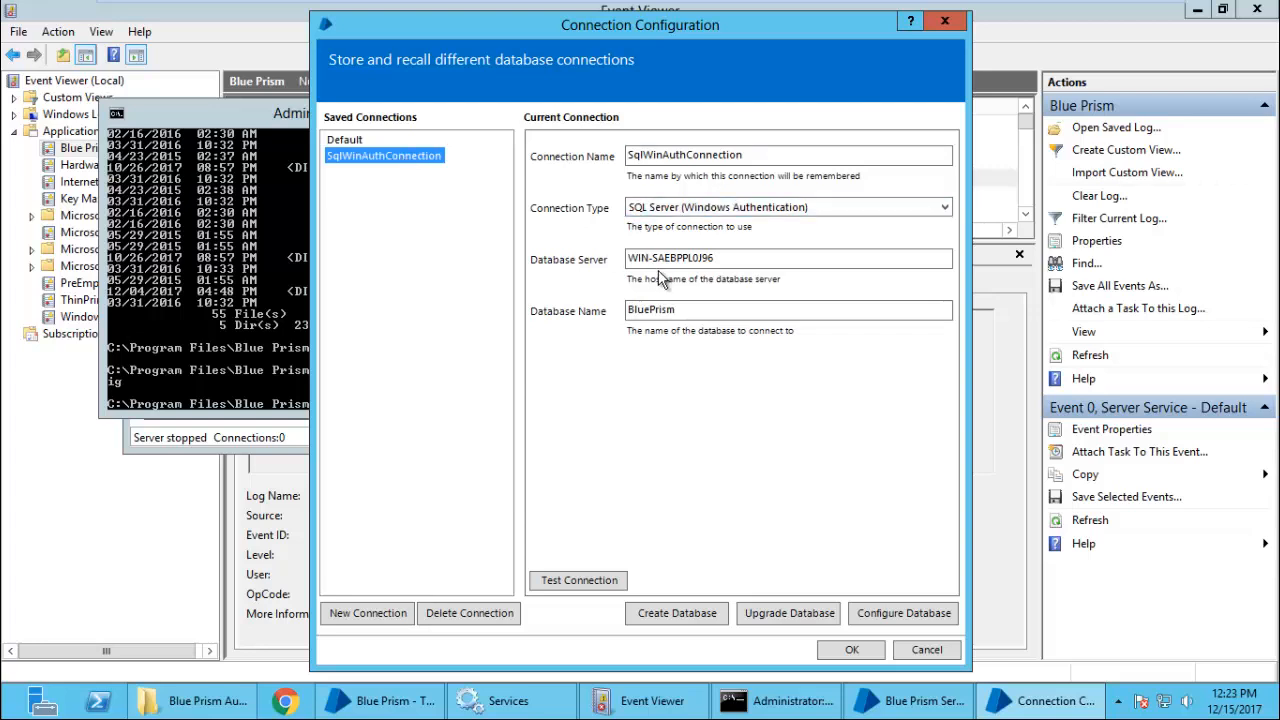
click(927, 650)
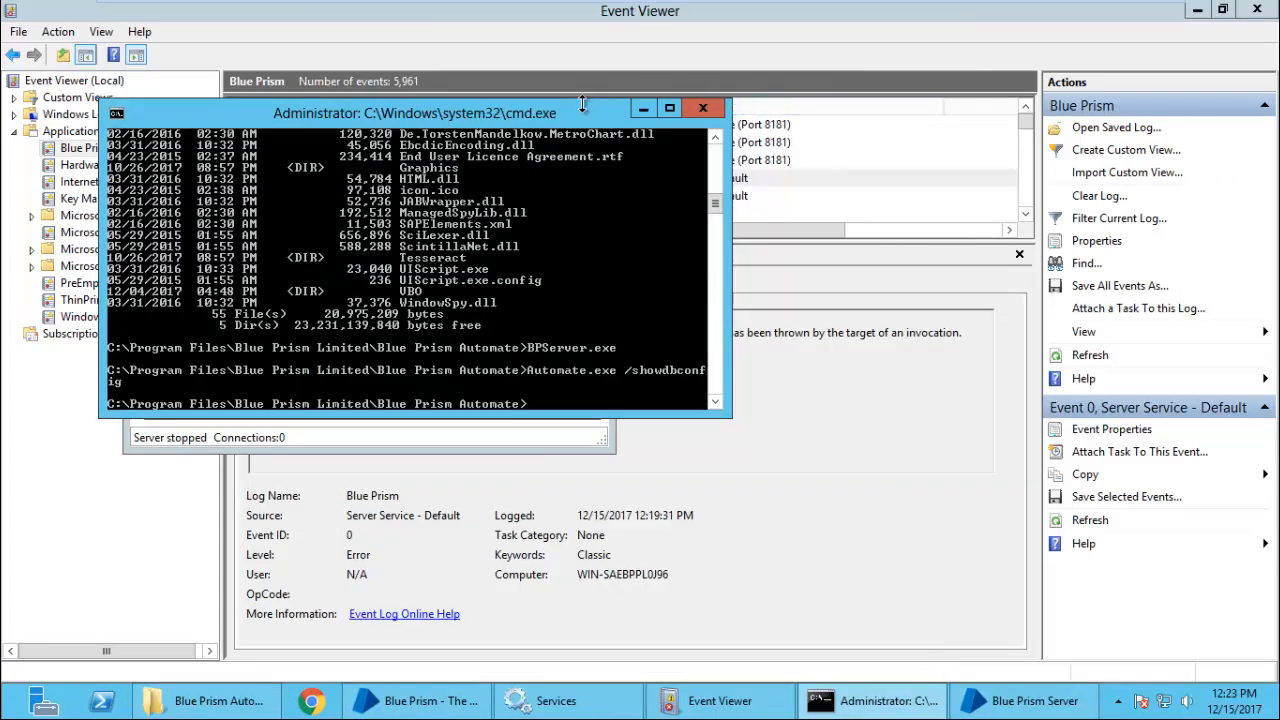
Step: Move the command prompt clear of the Blue Prism Server window and check the connection selection on the Blue Prism sign-in screen
drag(581, 106, 1148, 362)
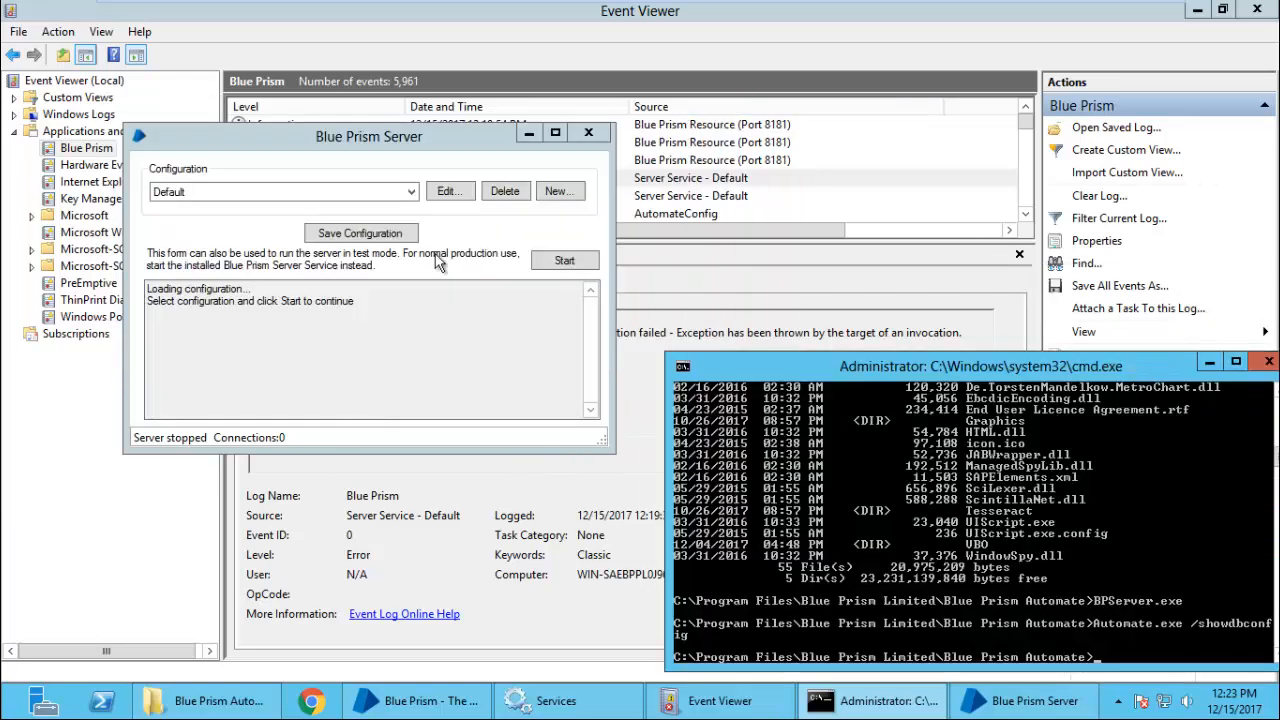
click(375, 285)
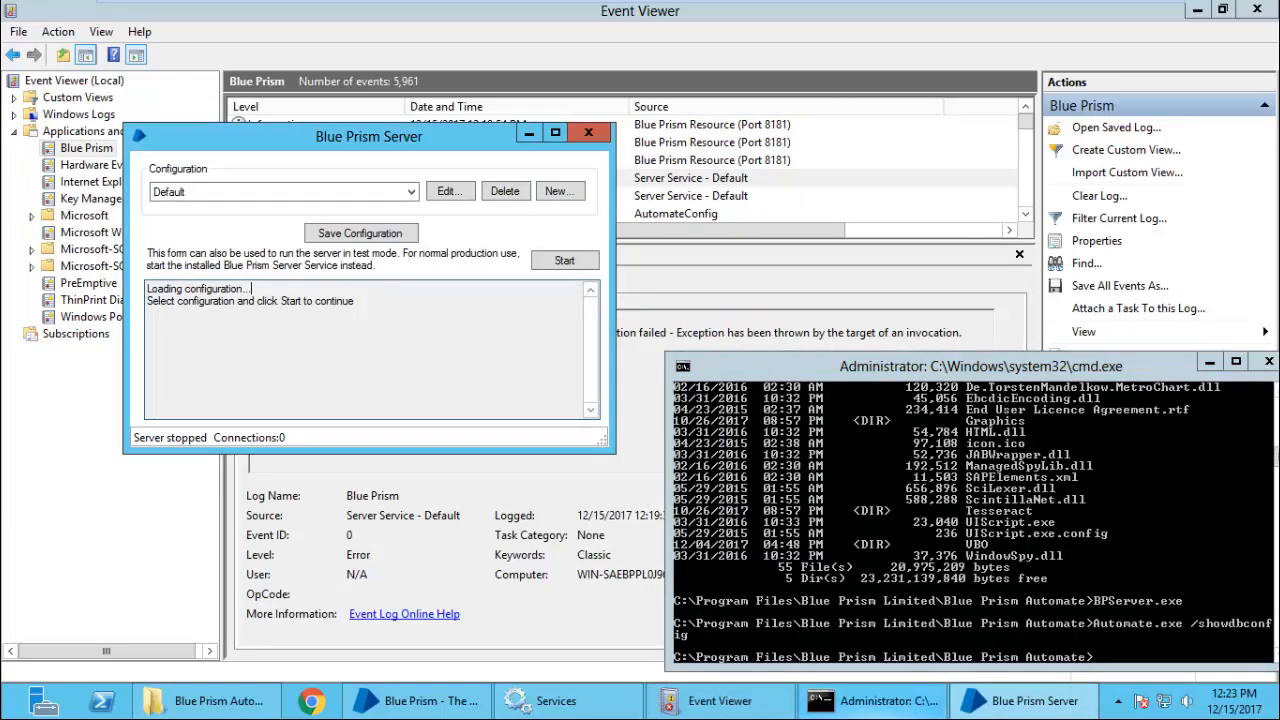
click(443, 706)
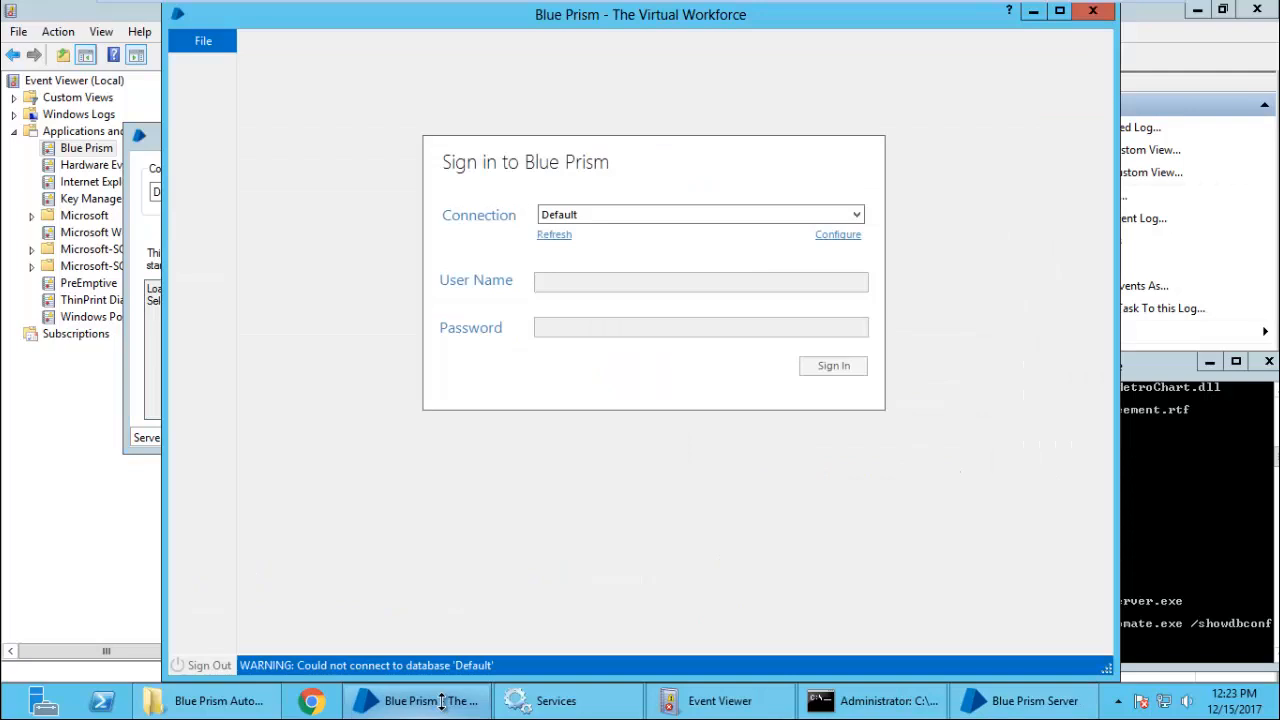
click(620, 218)
mouse_move(640, 5)
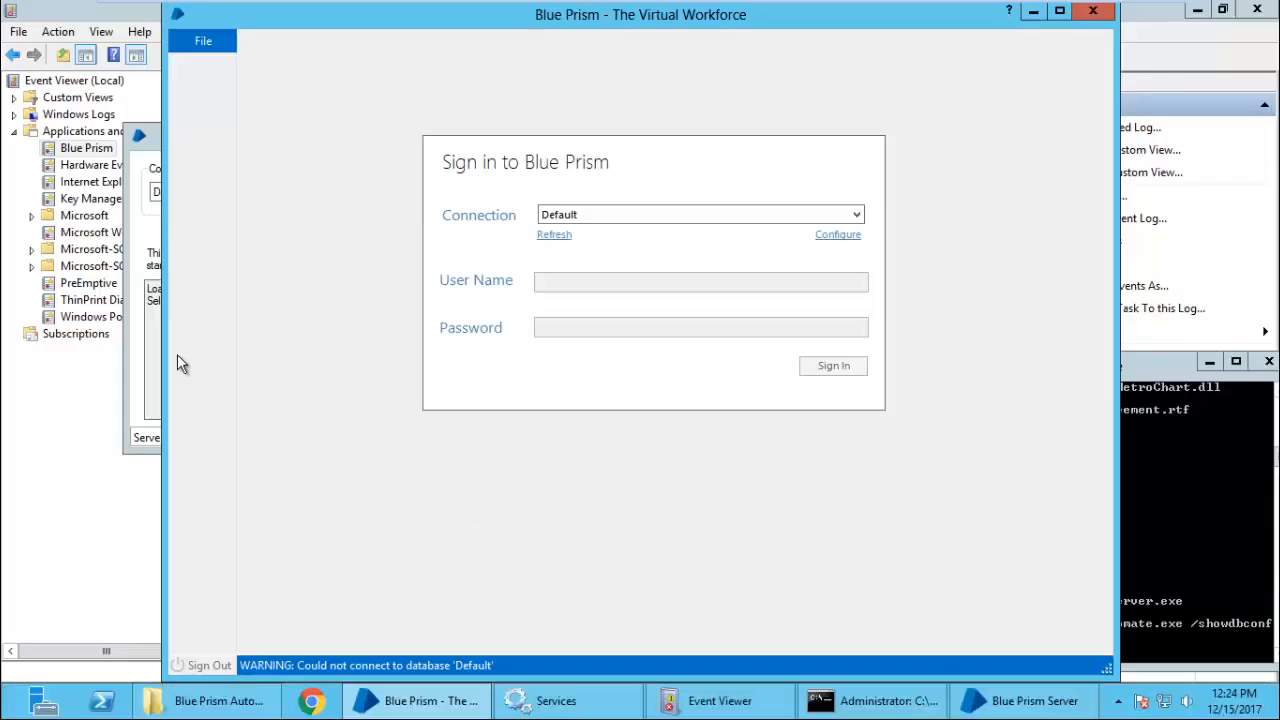
Step: Create a server configuration named BPDefaultDBConnection using the SqlWinAuthConnection database connection, with secure connections turned off
click(129, 328)
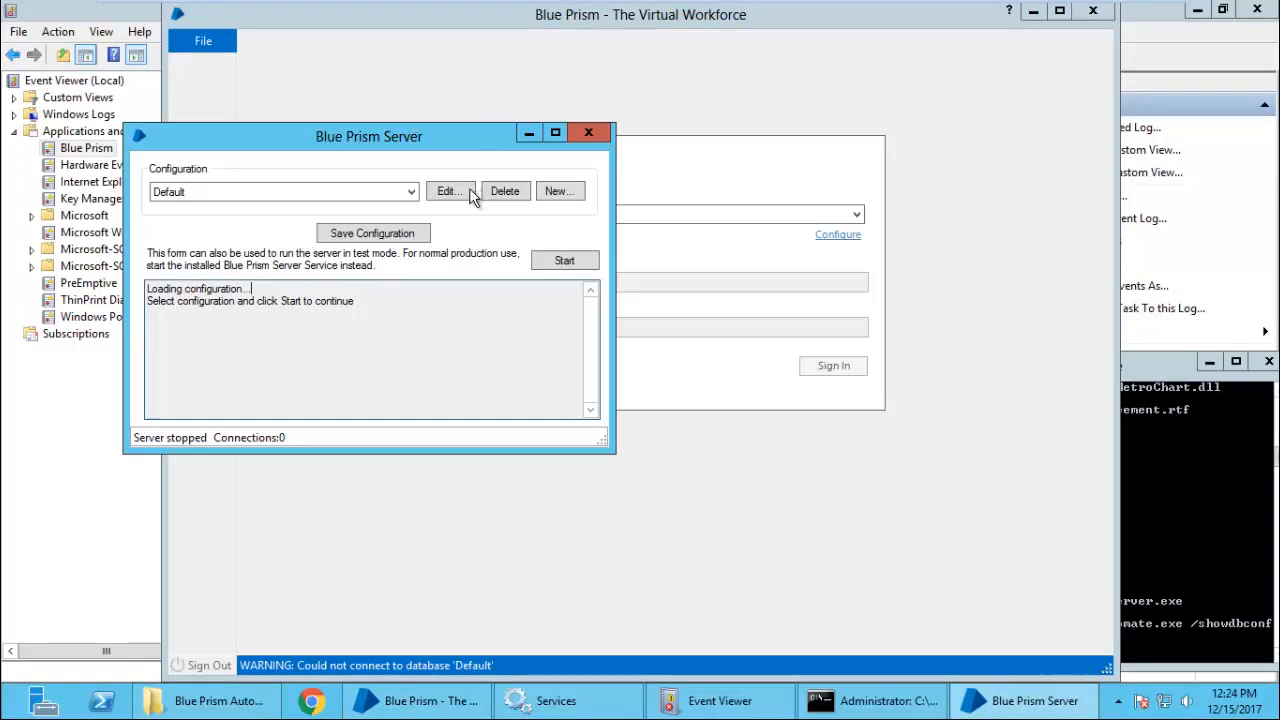
click(557, 192)
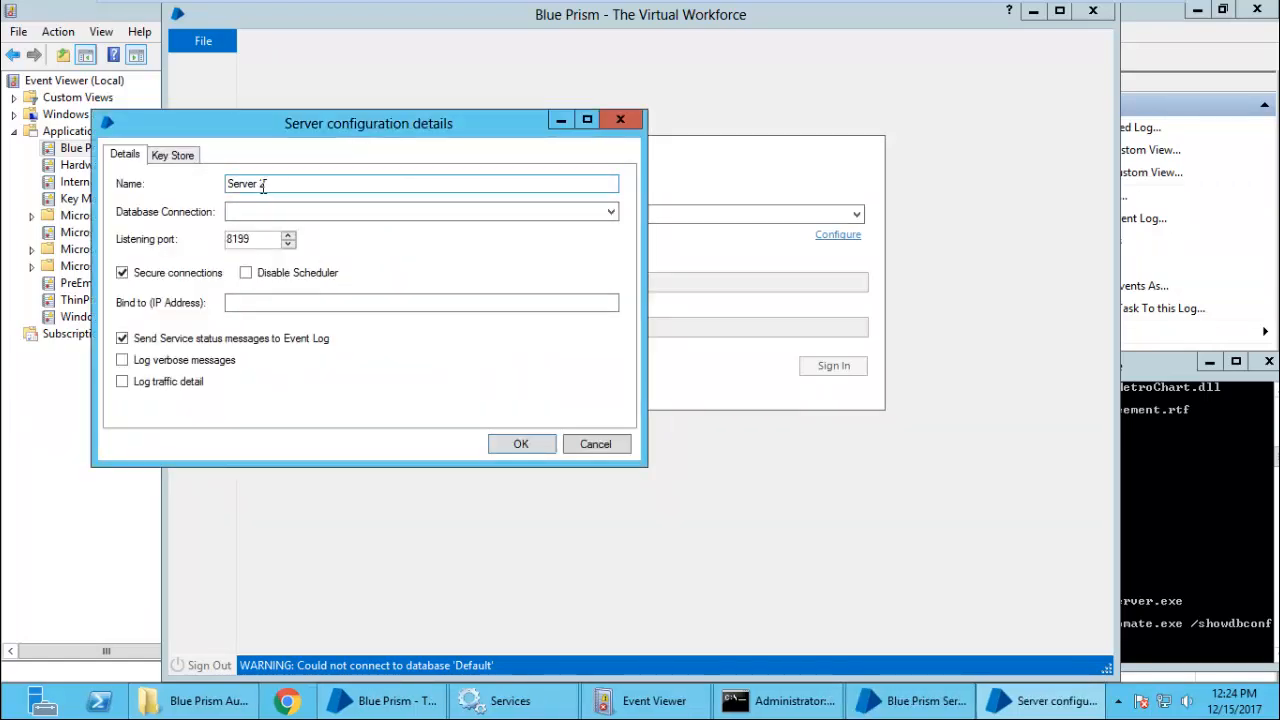
text(BP)
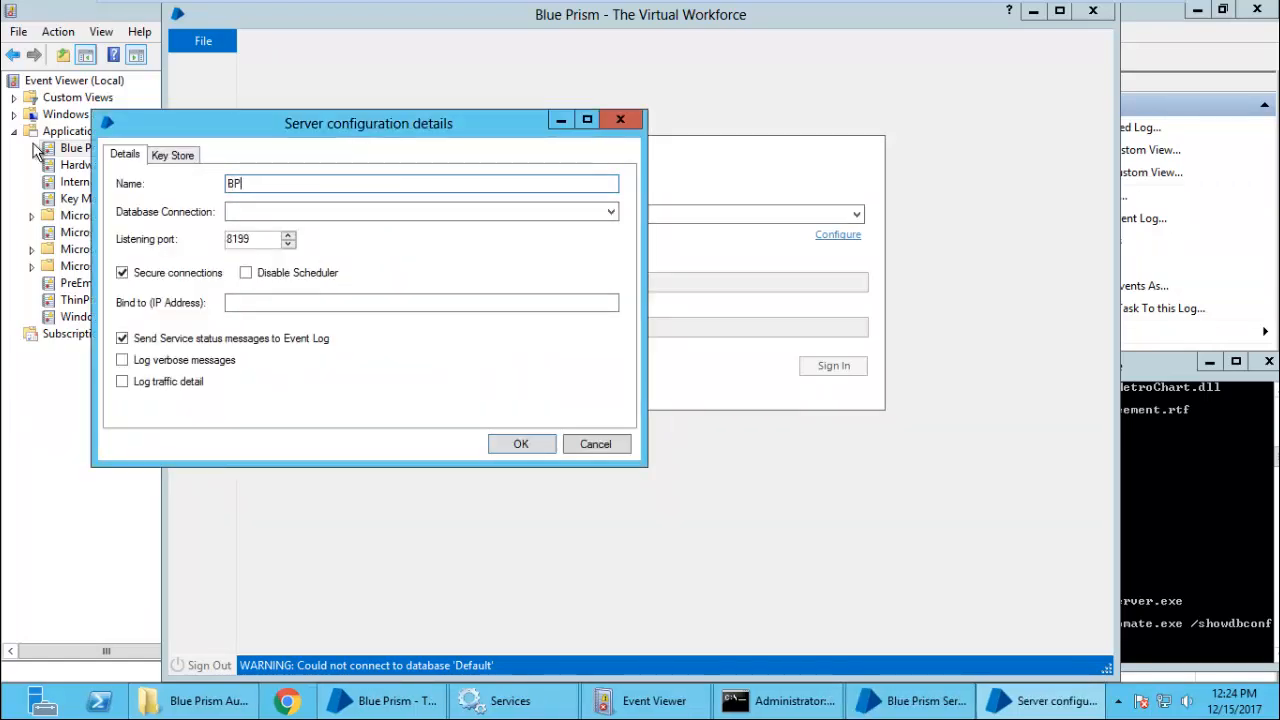
text(DefaultDBConnection)
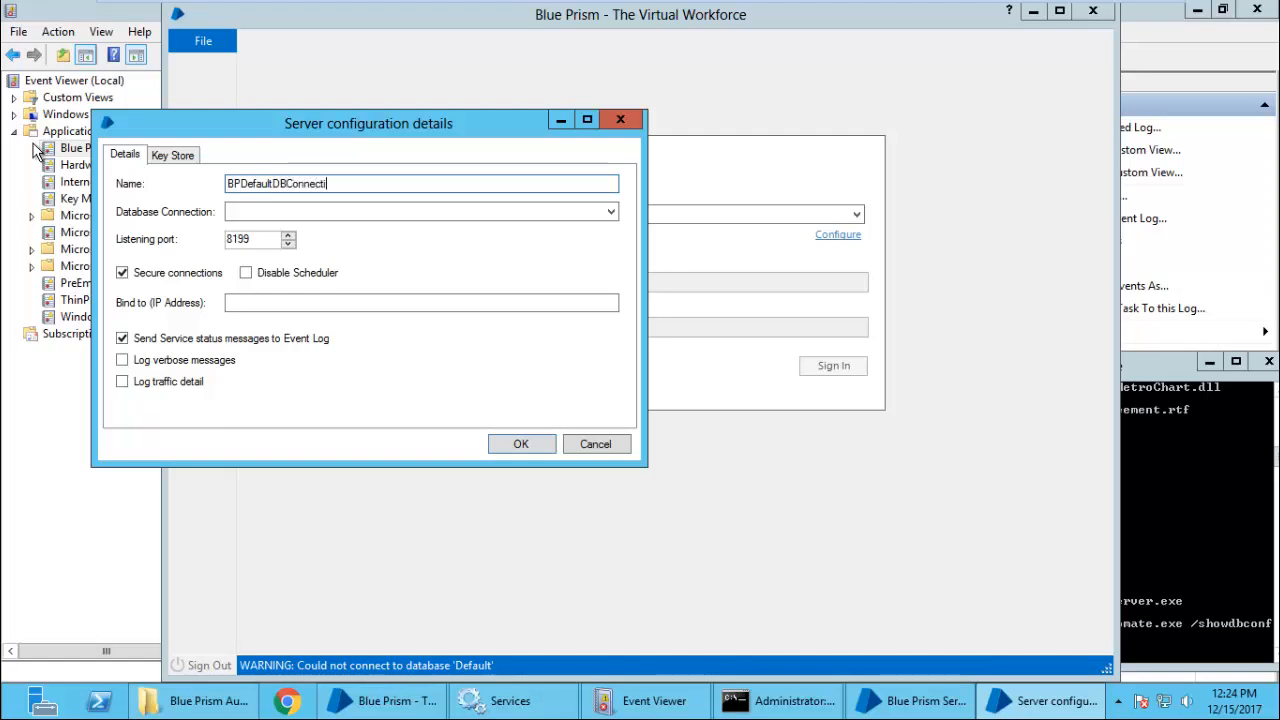
click(286, 212)
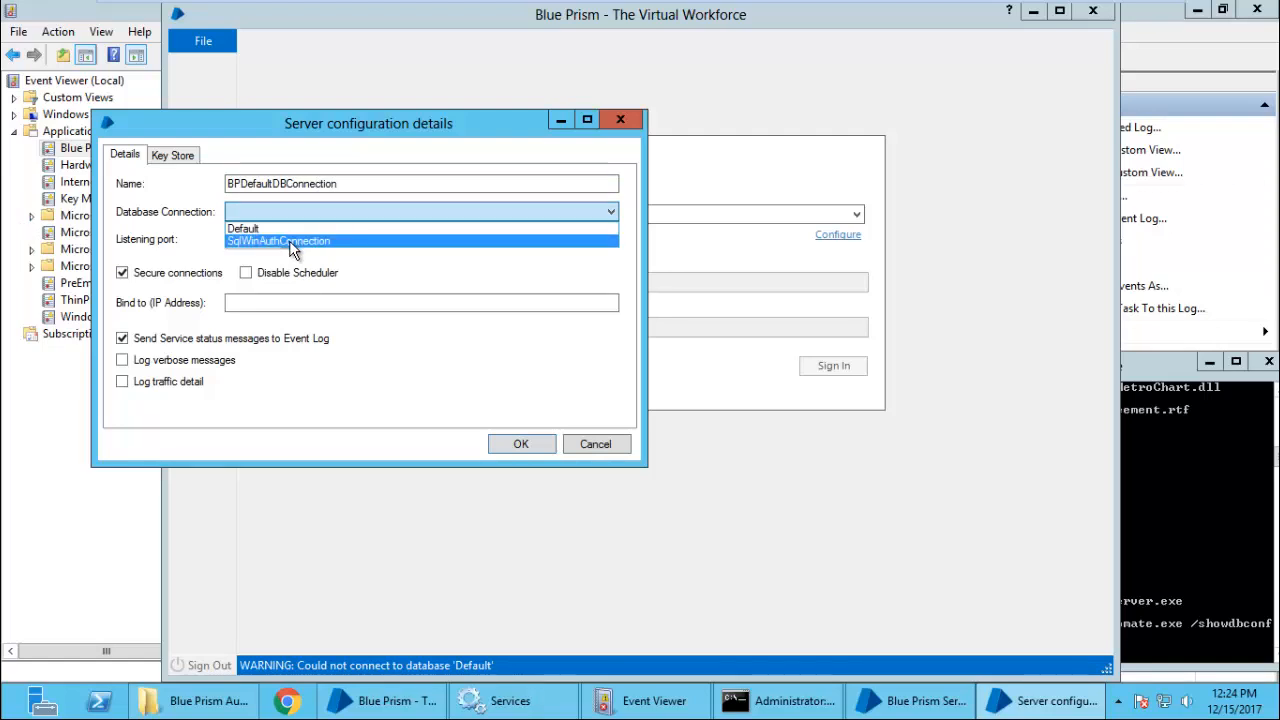
click(289, 240)
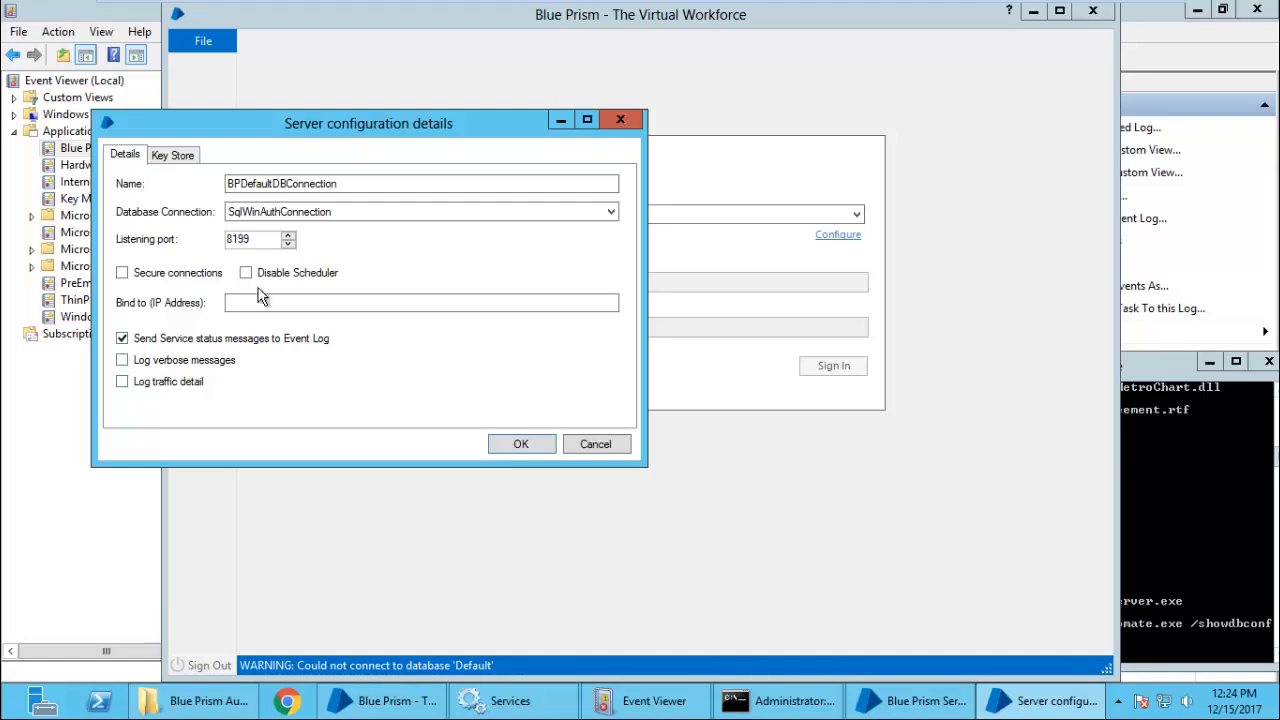
Step: Add an encryption scheme named BPDemoKey to the configuration's key store, using AES-256 (256 bit) and a generated key
click(178, 157)
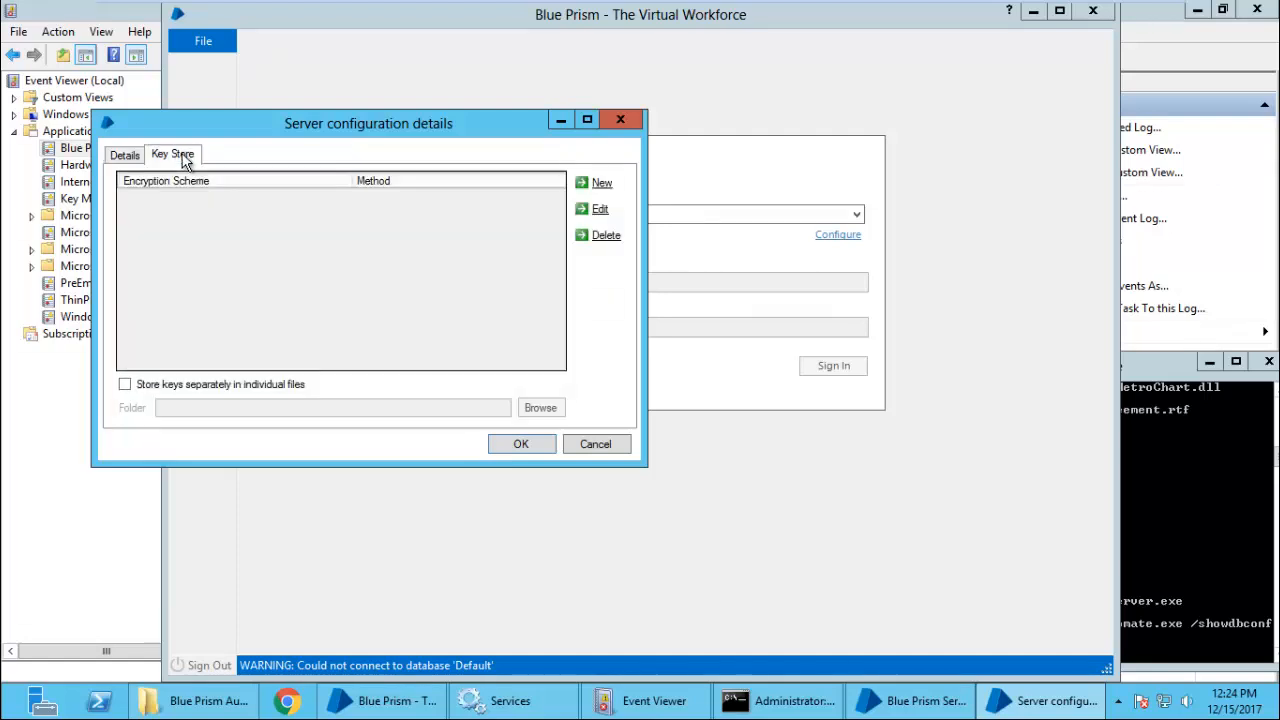
click(603, 185)
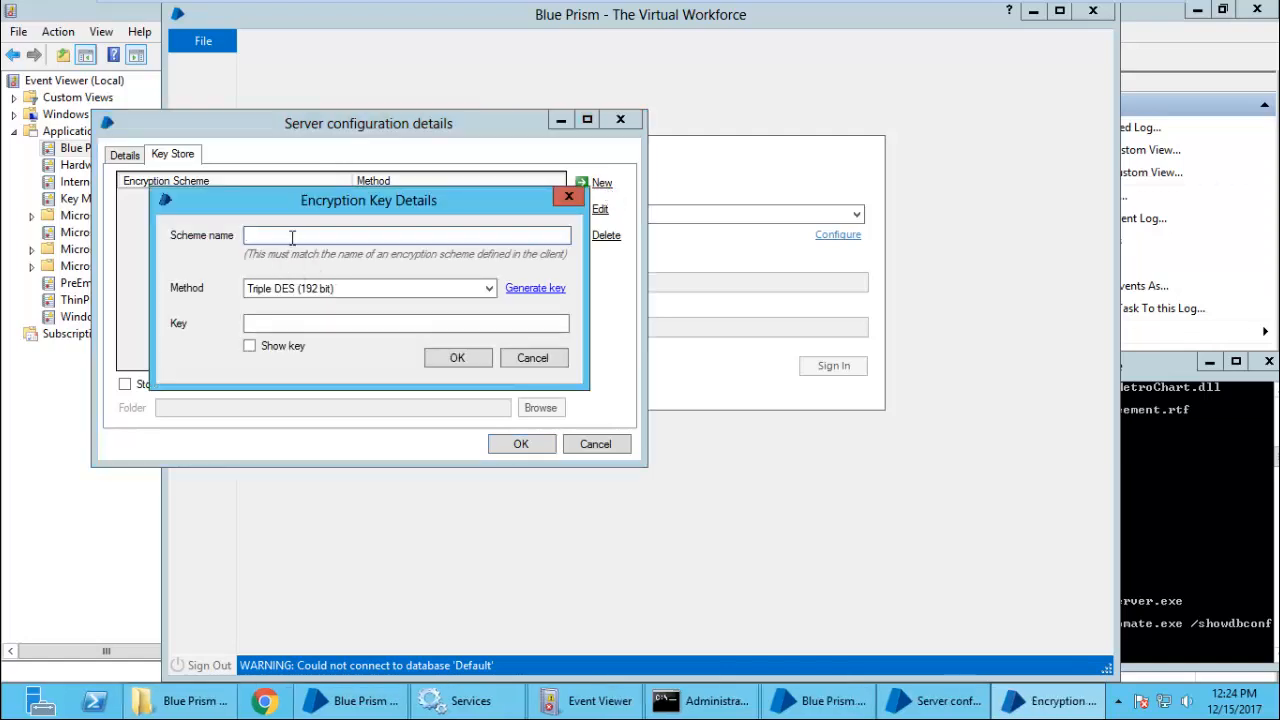
text(BPDemoKey)
click(352, 289)
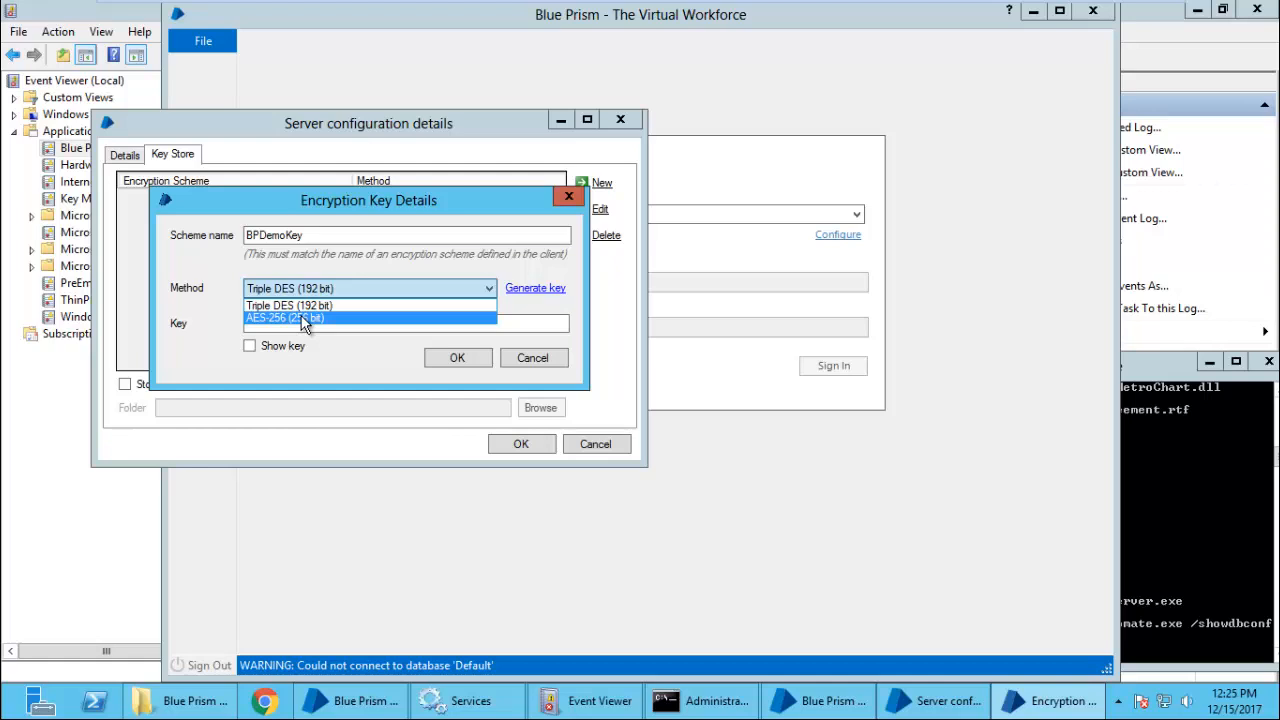
click(303, 318)
click(541, 288)
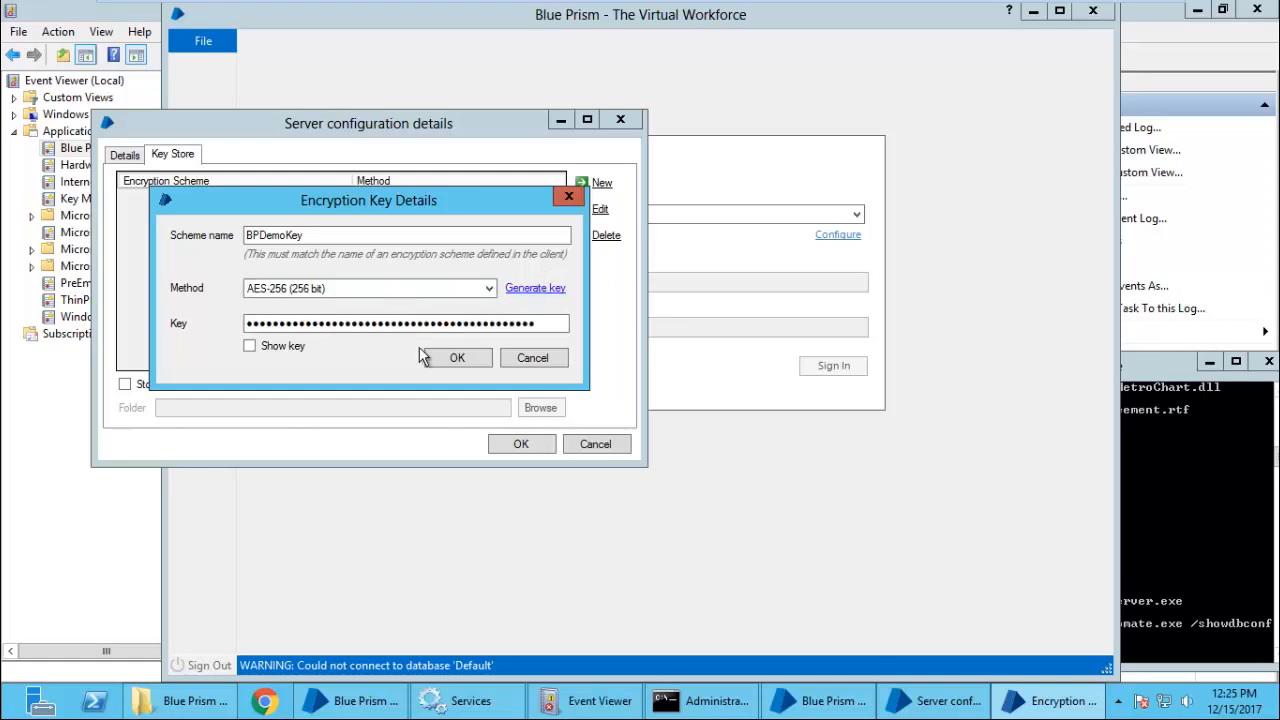
click(249, 346)
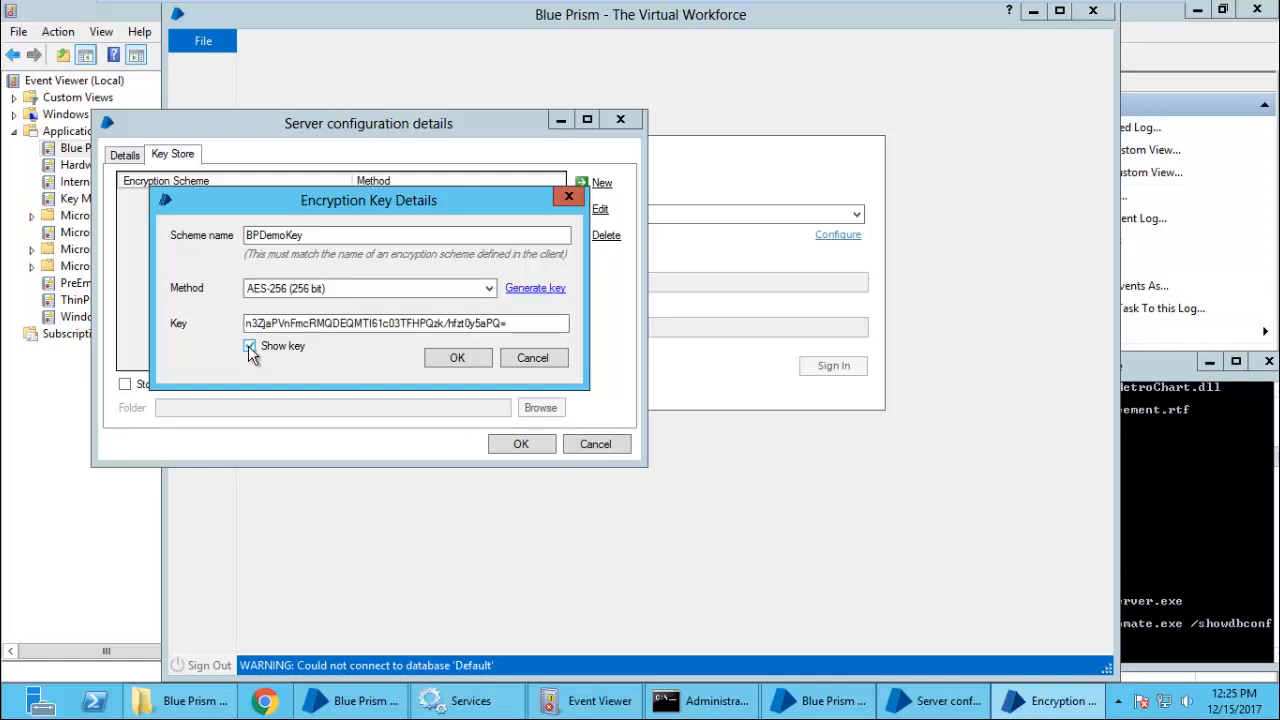
click(250, 347)
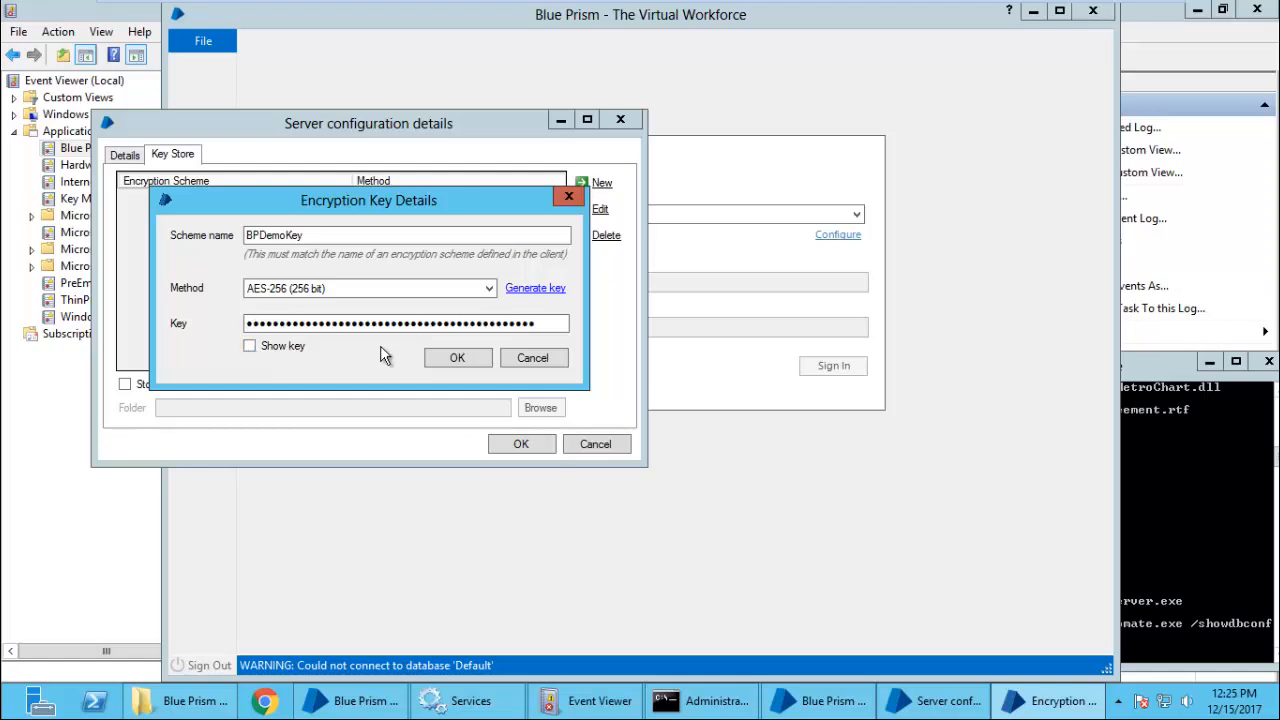
click(457, 358)
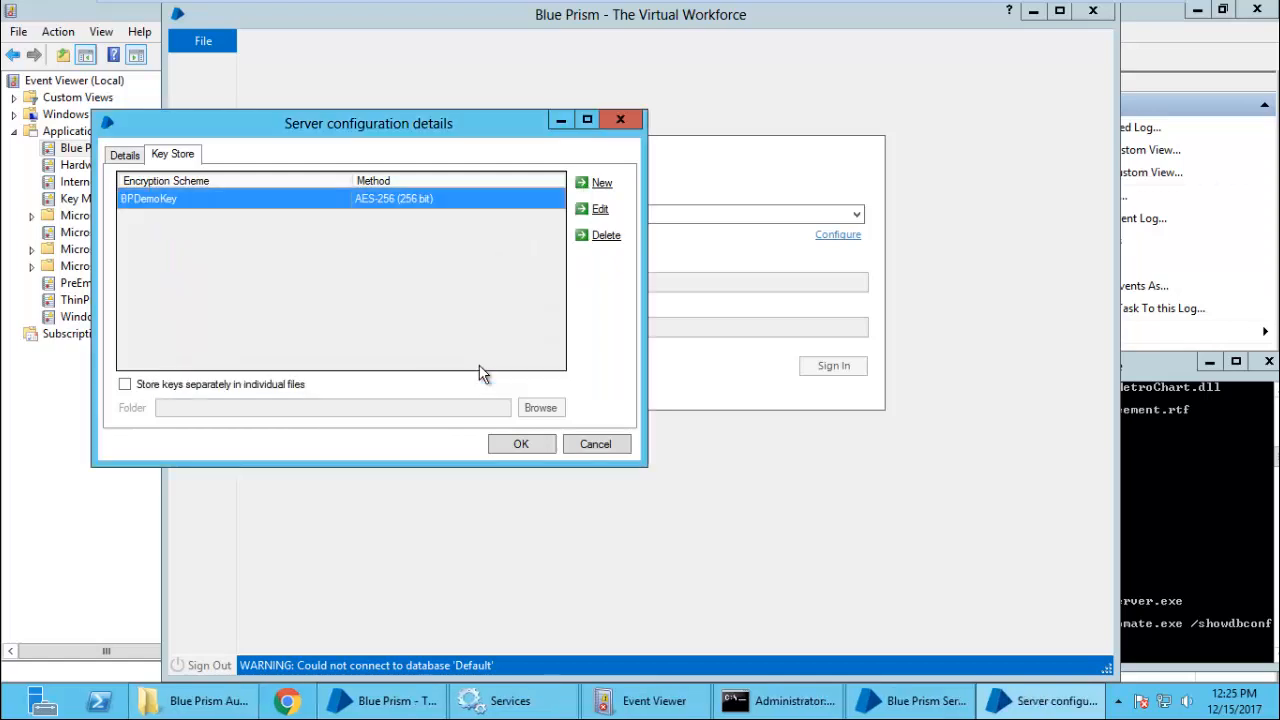
Step: Enable logging of verbose messages and traffic detail for BPDefaultDBConnection, and save the server configuration
click(125, 155)
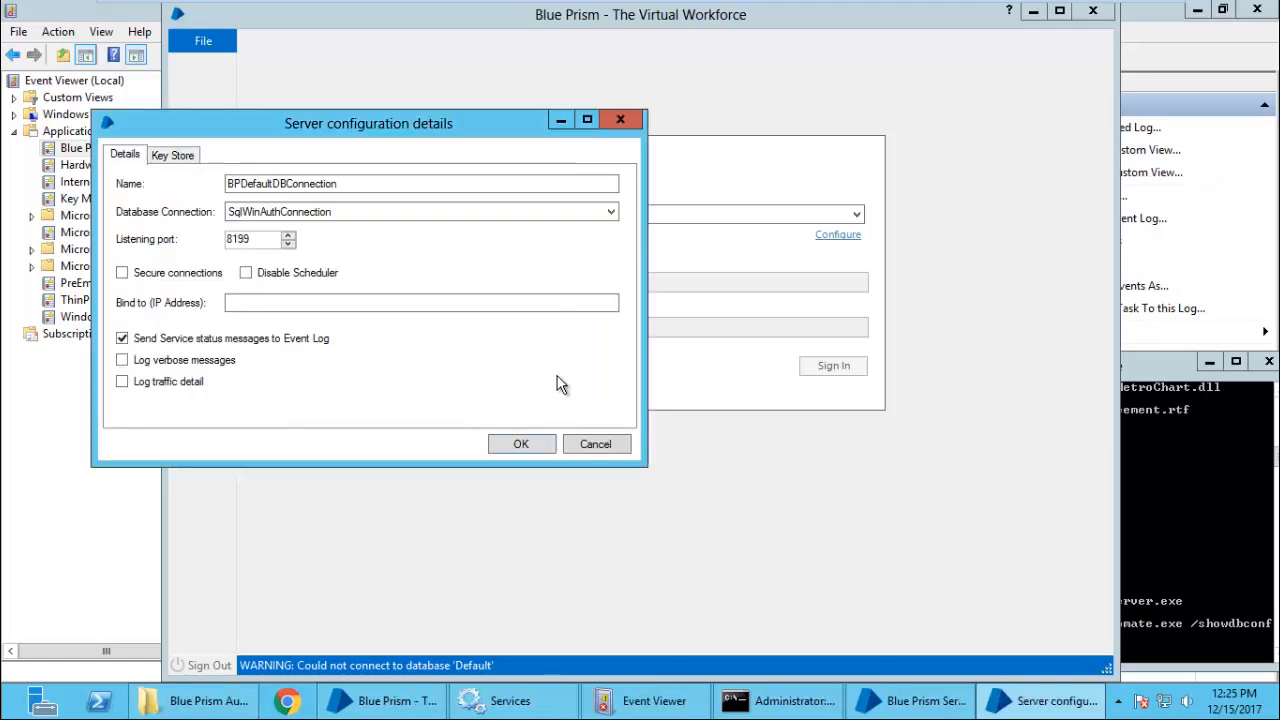
click(123, 362)
click(122, 383)
click(516, 444)
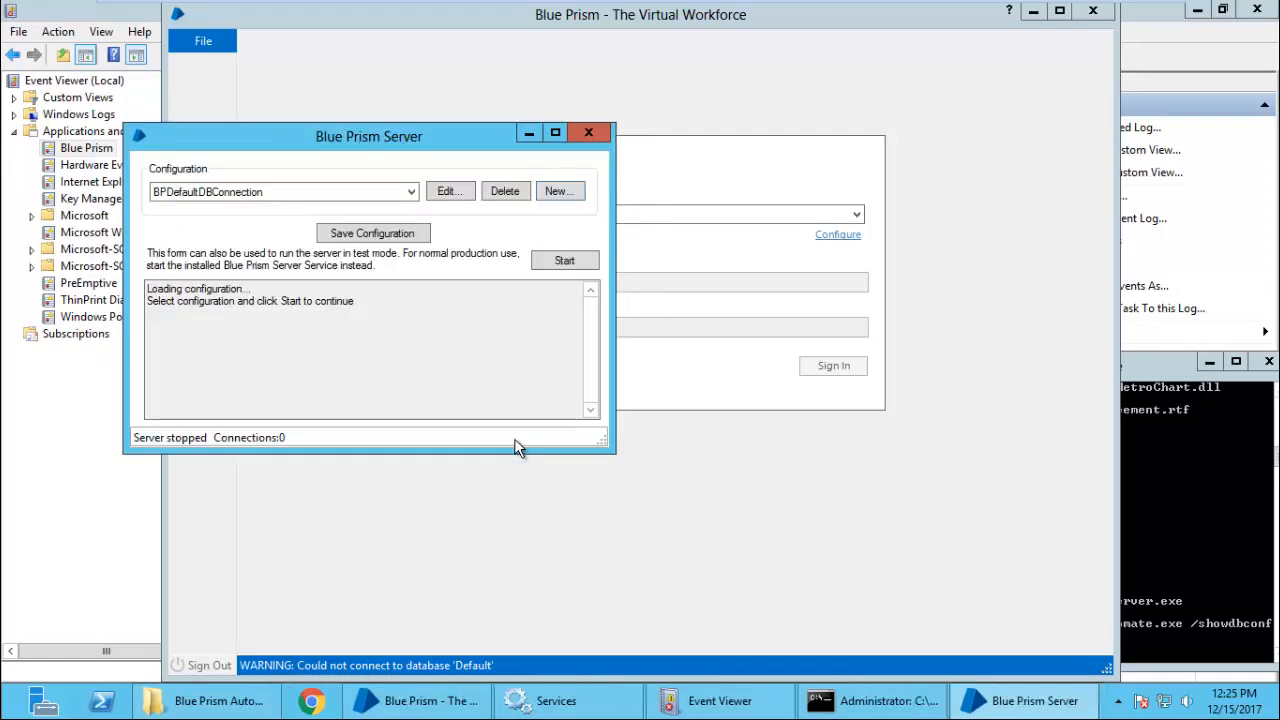
click(374, 232)
click(692, 410)
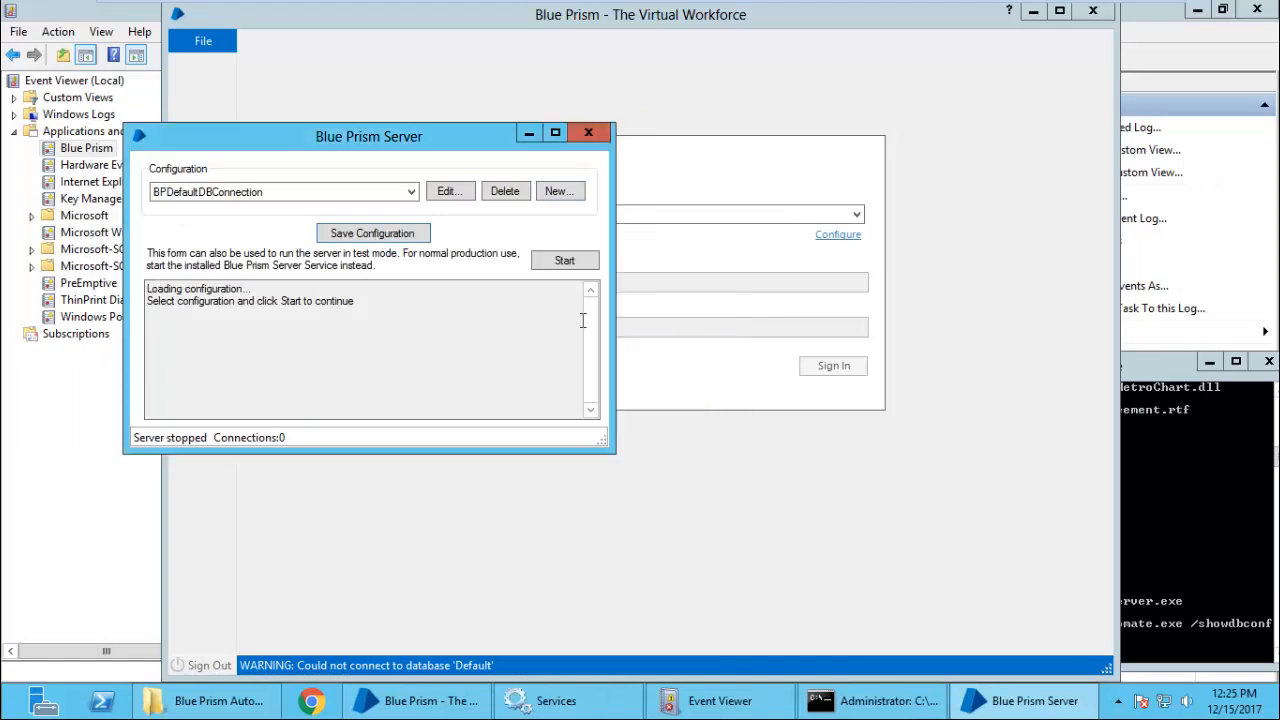
Step: Check the list of available server configurations, leaving BPDefaultDBConnection selected
click(390, 194)
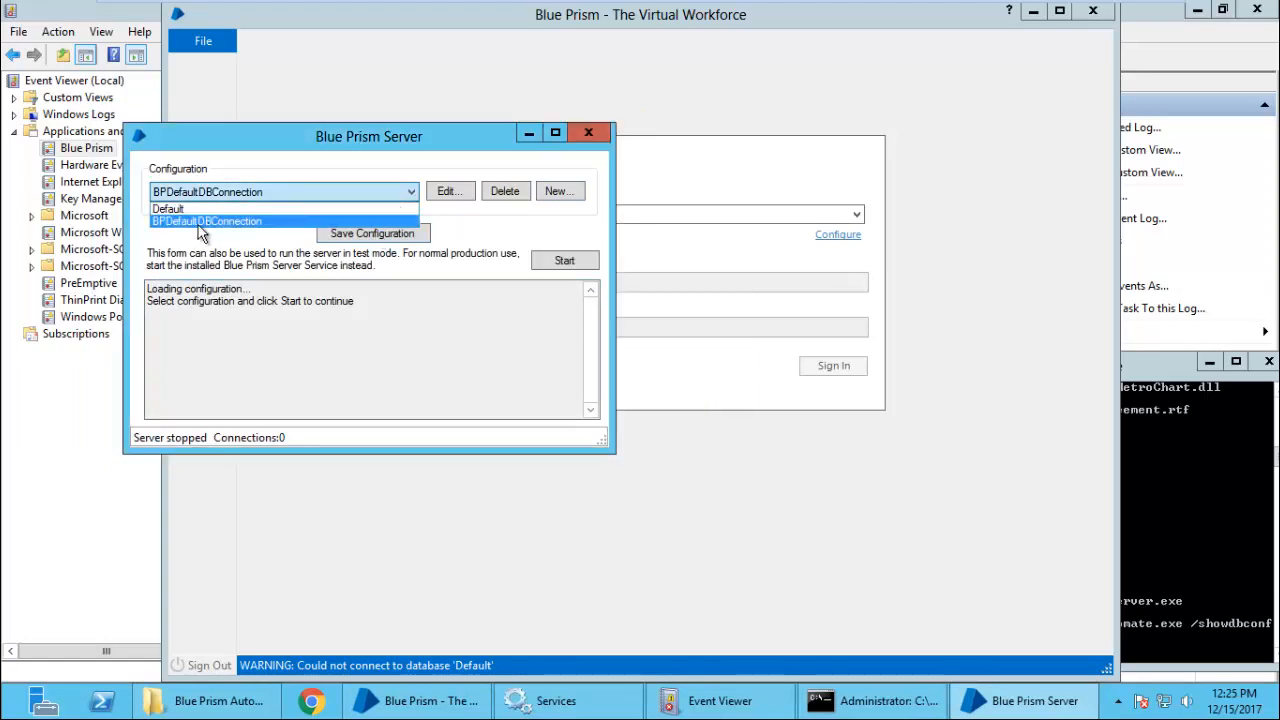
click(250, 302)
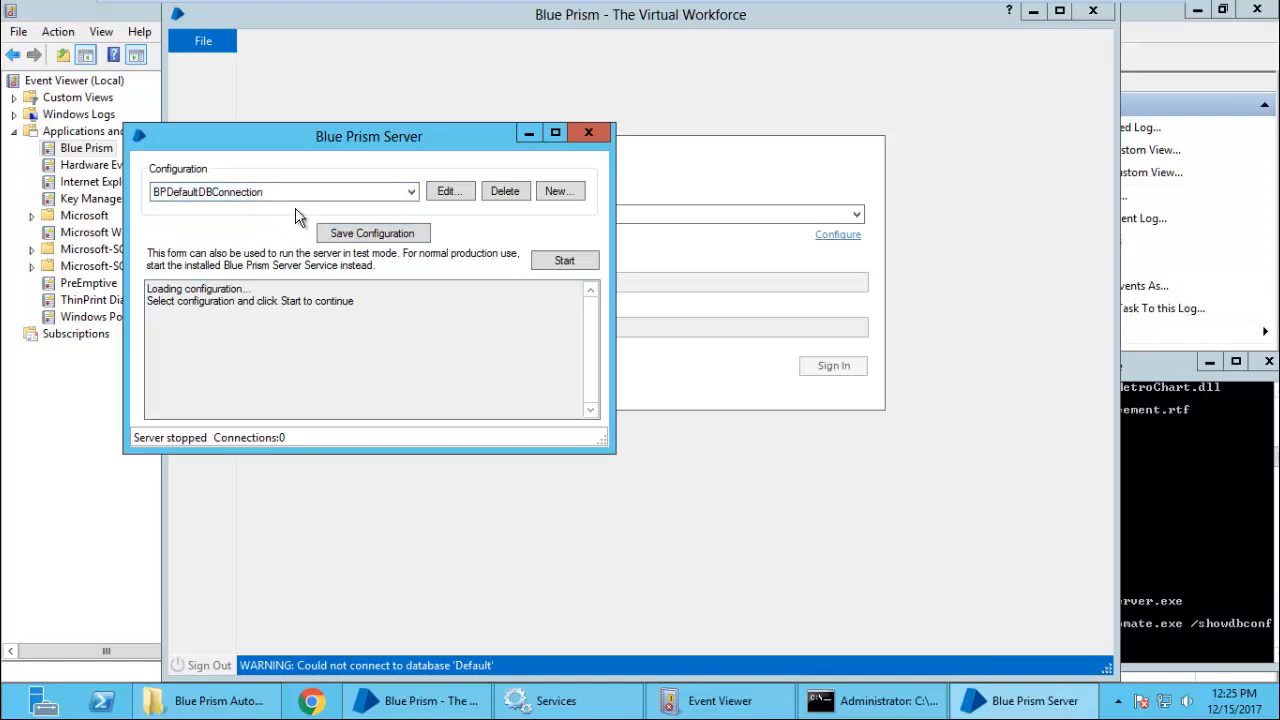
click(294, 380)
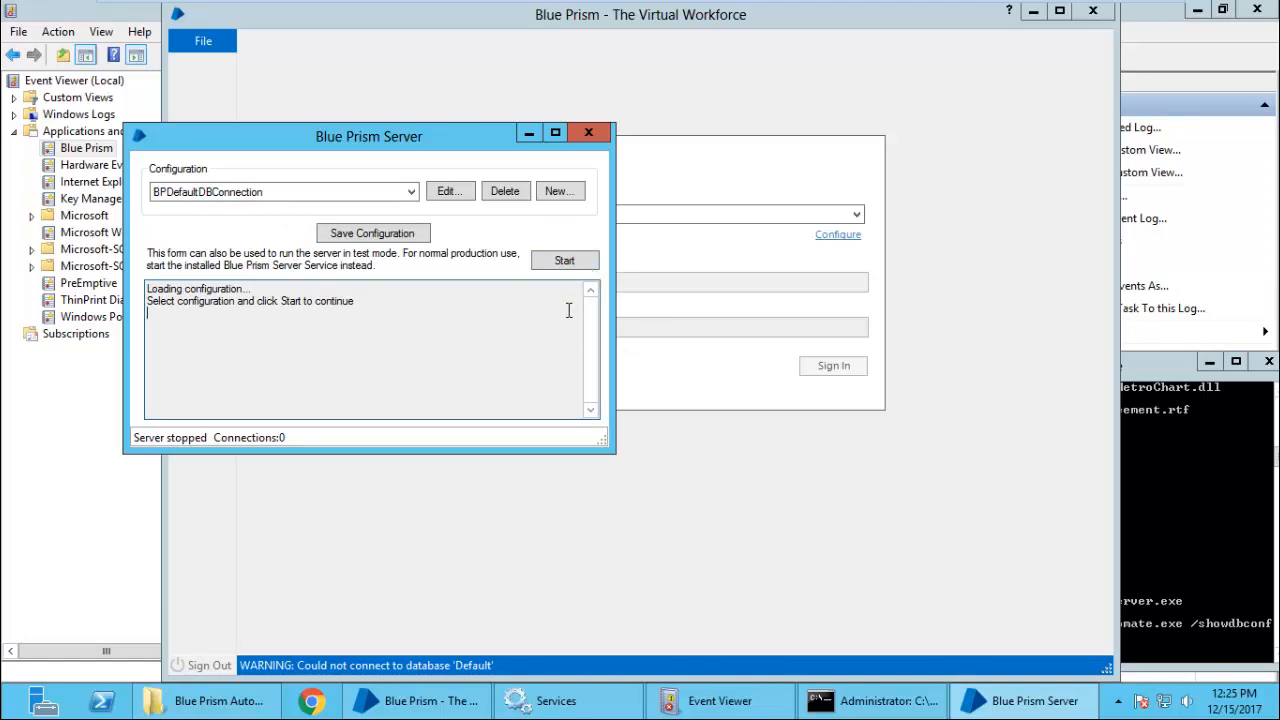
Step: Switch to the Services console, select the Blue Prism Server service, and arrange its window beside the Blue Prism Server window
click(590, 698)
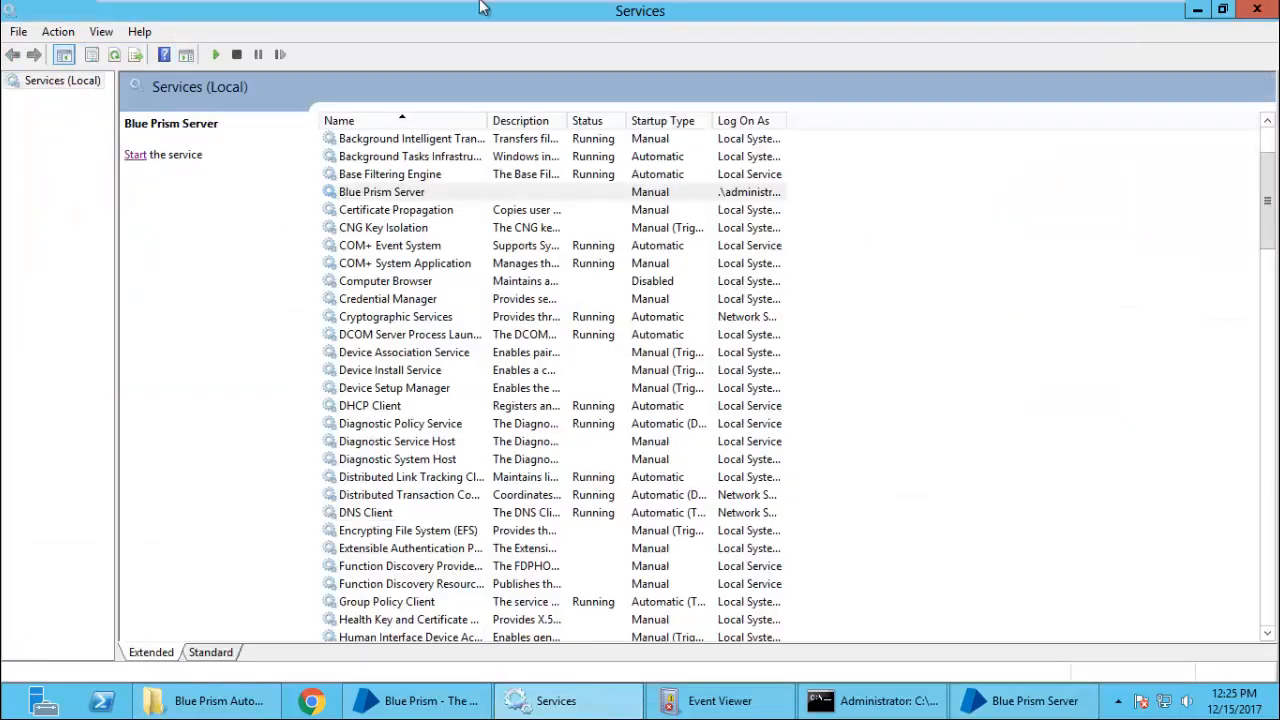
drag(415, 20, 960, 85)
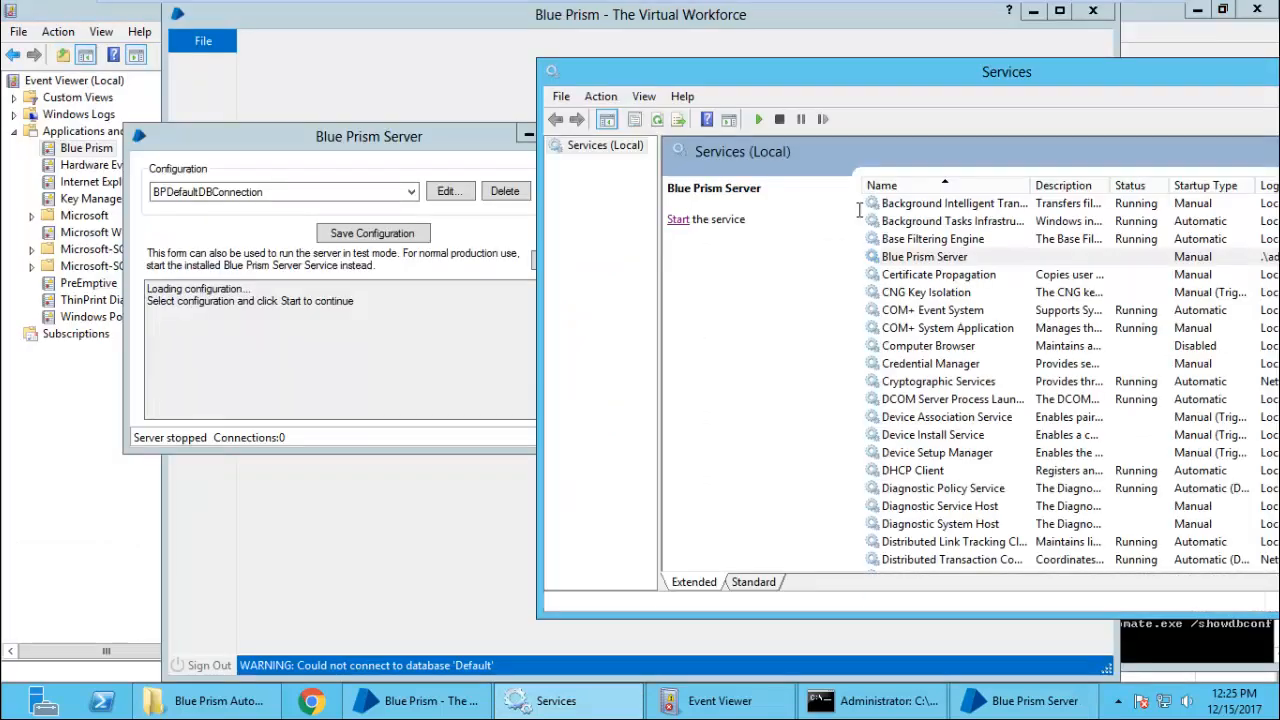
click(953, 262)
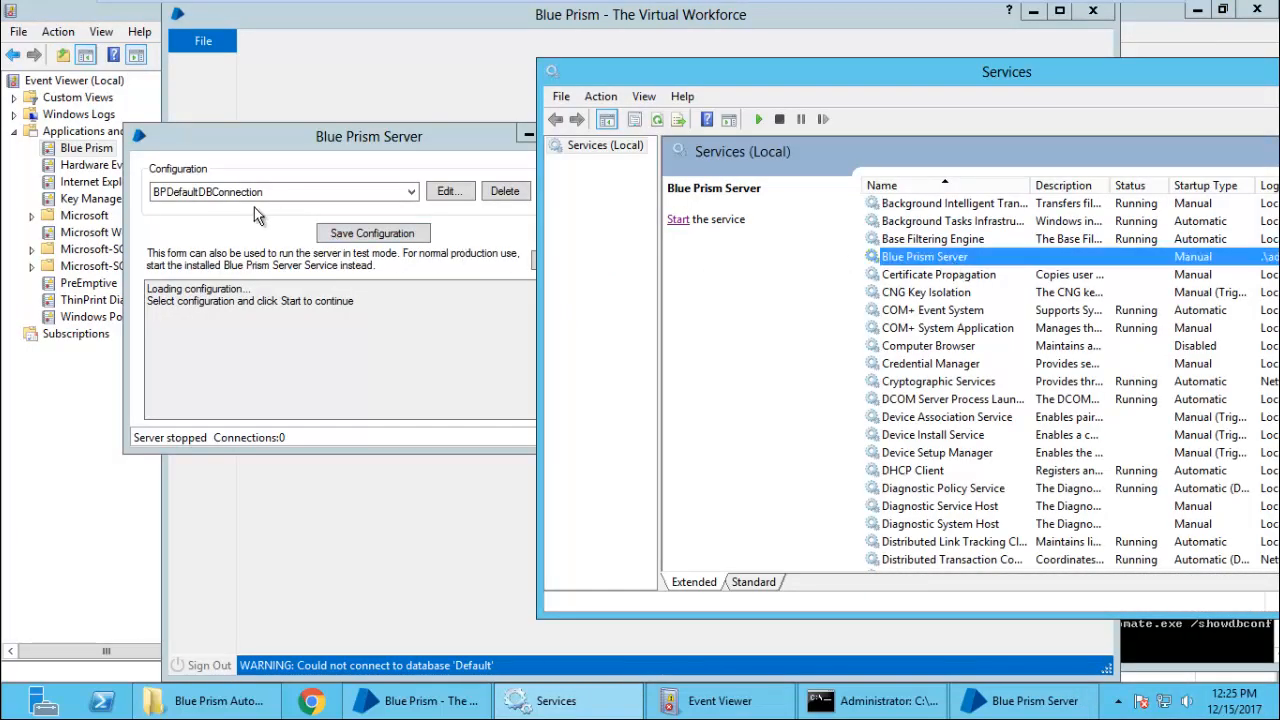
drag(397, 136, 329, 128)
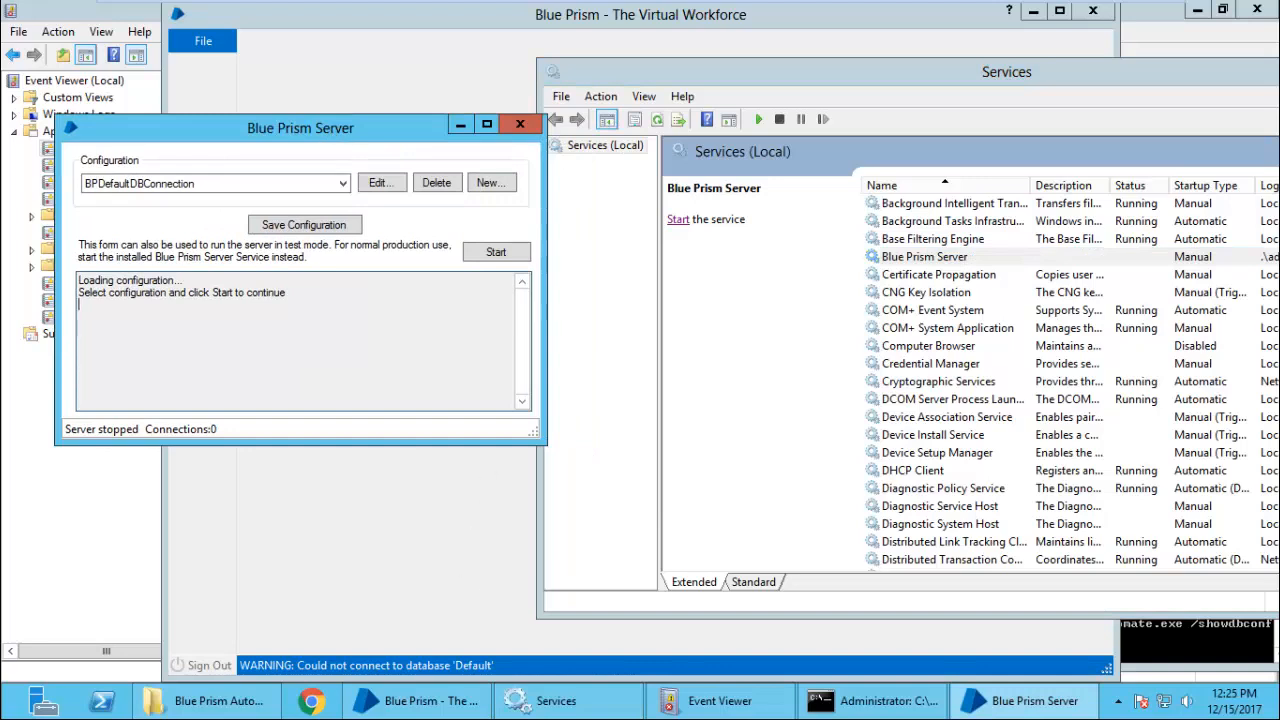
Step: Switch to the Blue Prism Automate folder, select BPServer.exe, and place the Blue Prism Server window clear of the file names
click(253, 705)
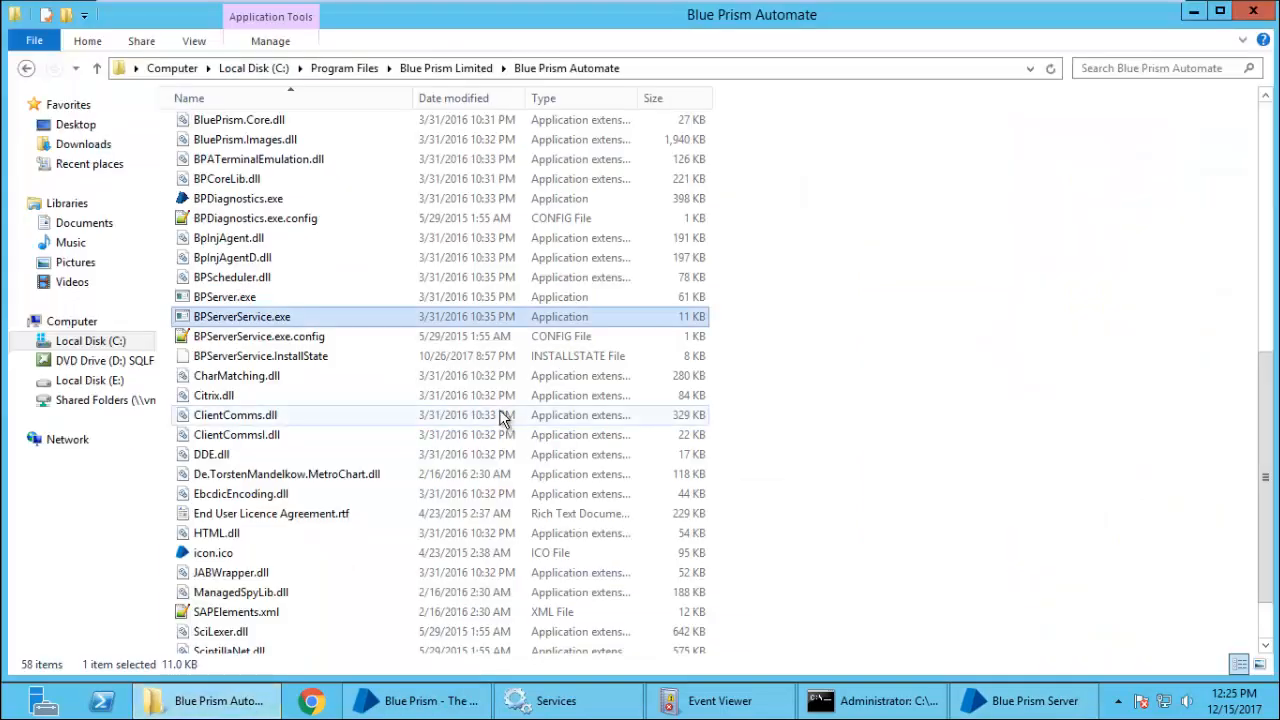
click(268, 300)
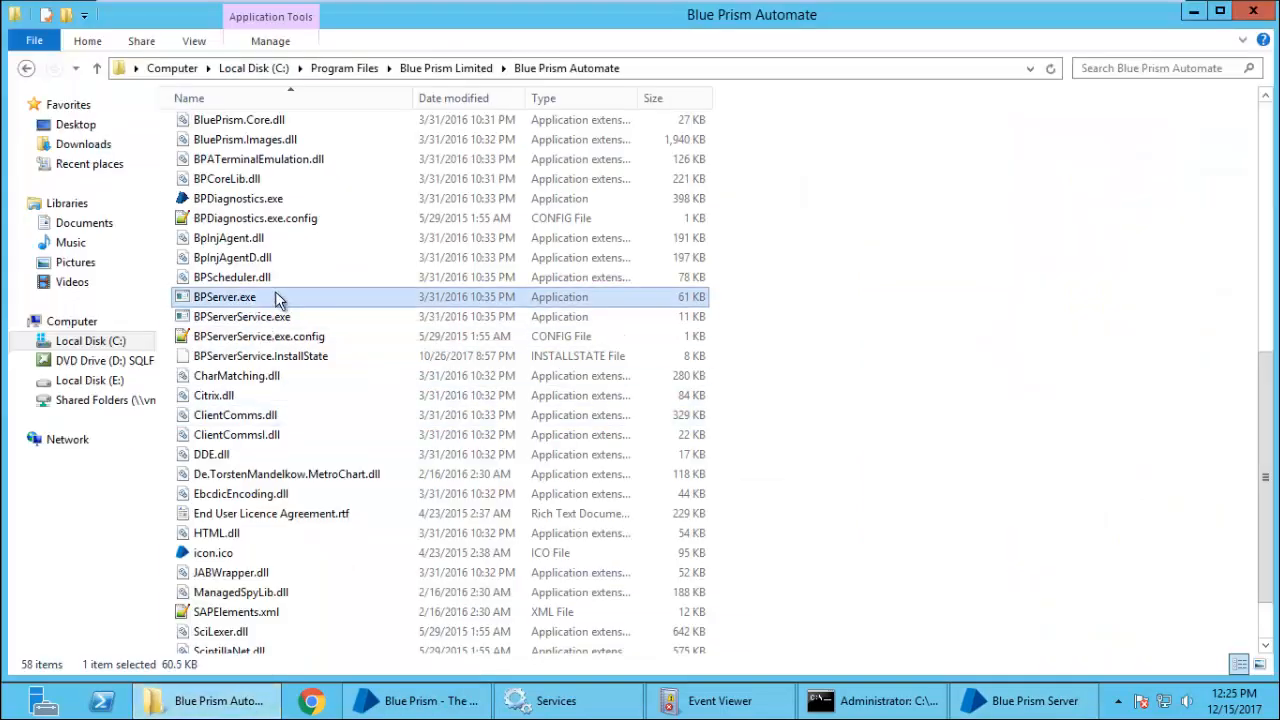
double_click(304, 305)
key(alt+Tab)
key(alt+Tab)
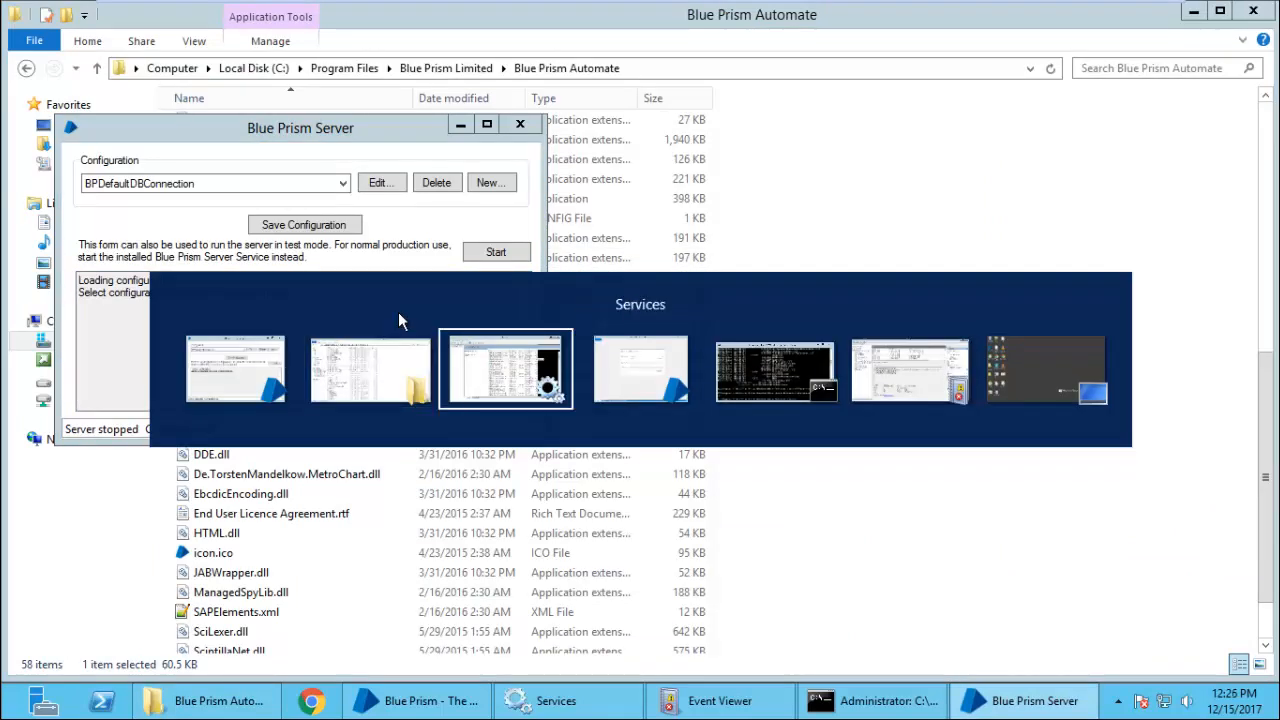
key(Escape)
drag(267, 136, 605, 131)
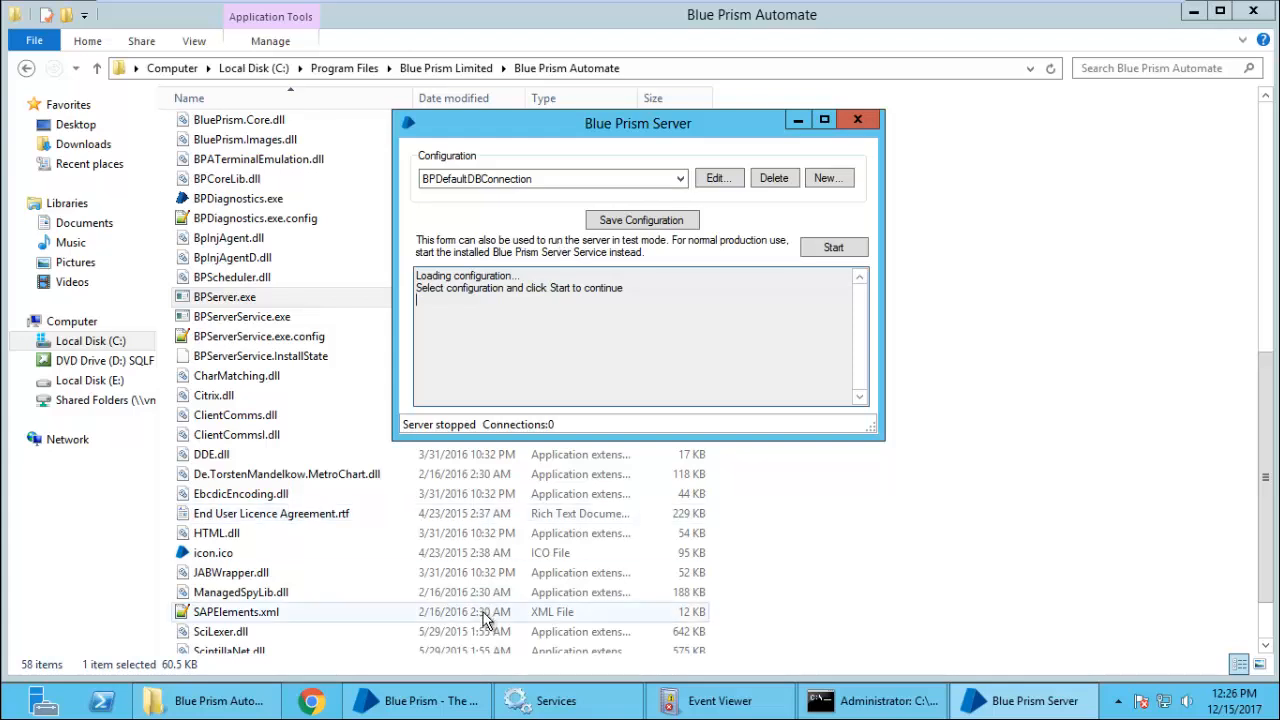
Step: Bring up the Services console, then try starting the server in test mode with BPDefaultDBConnection and examine its log output
click(545, 700)
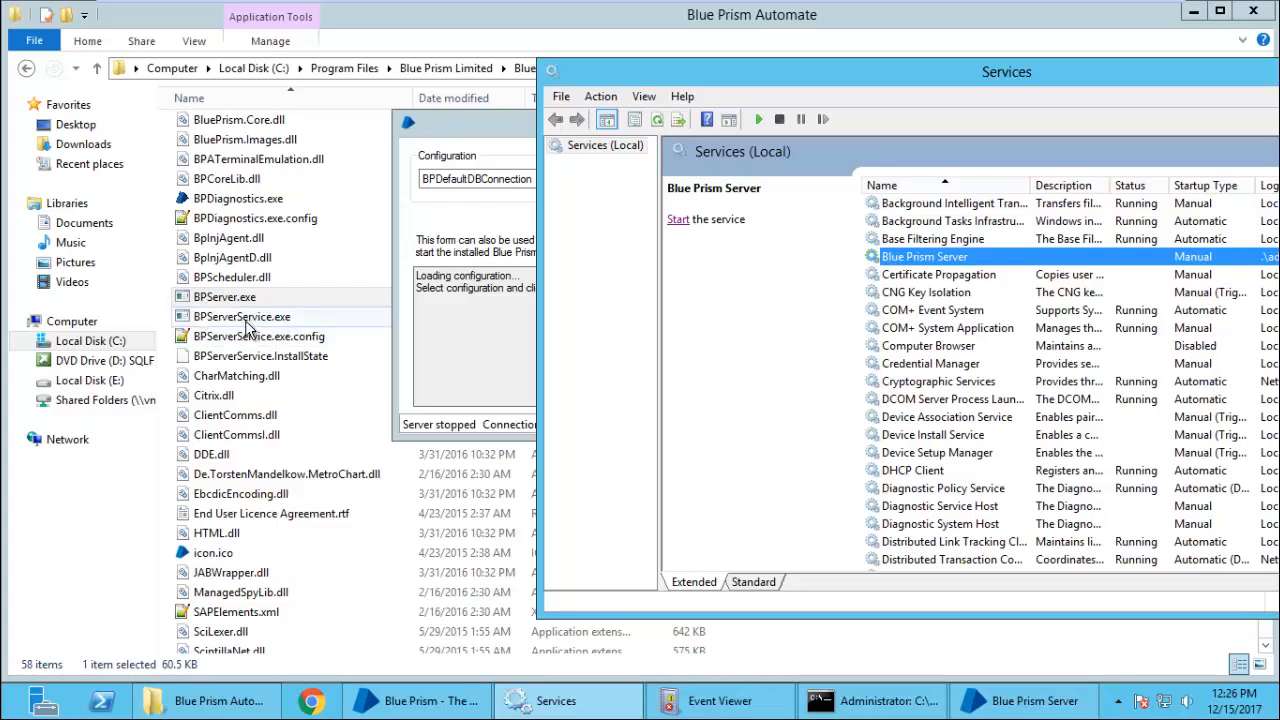
click(463, 308)
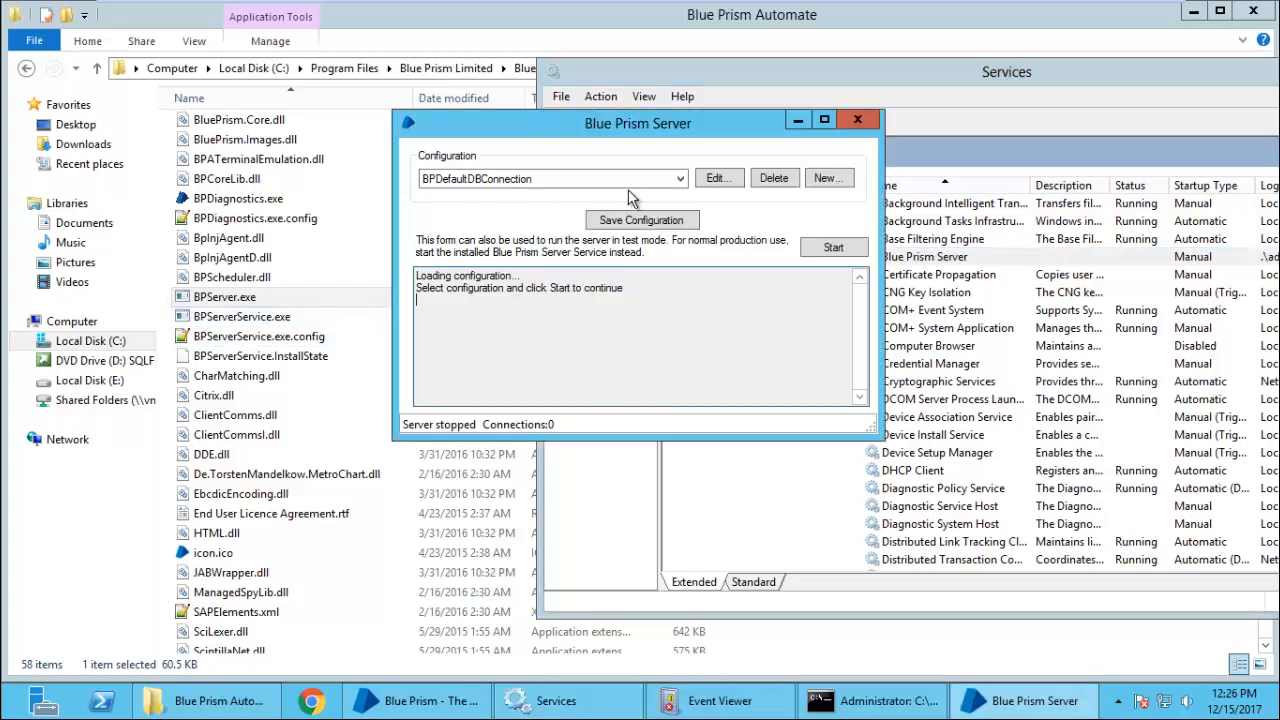
click(833, 249)
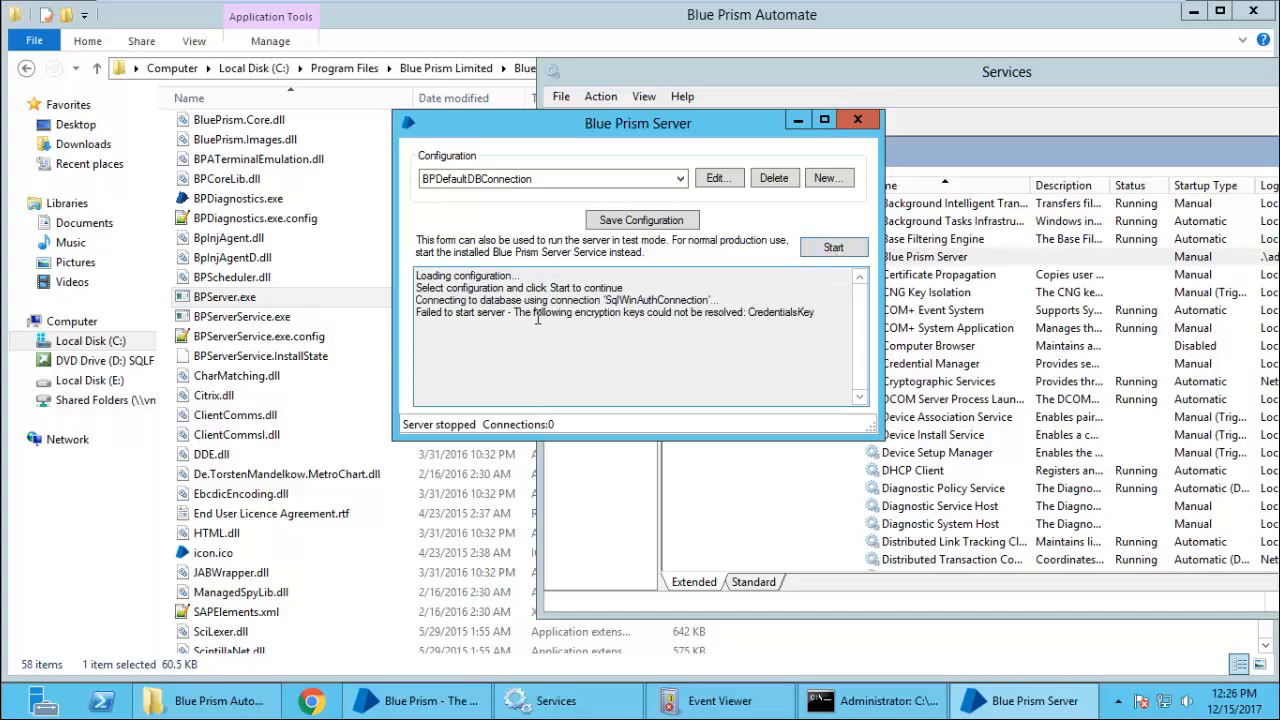
drag(537, 314, 754, 313)
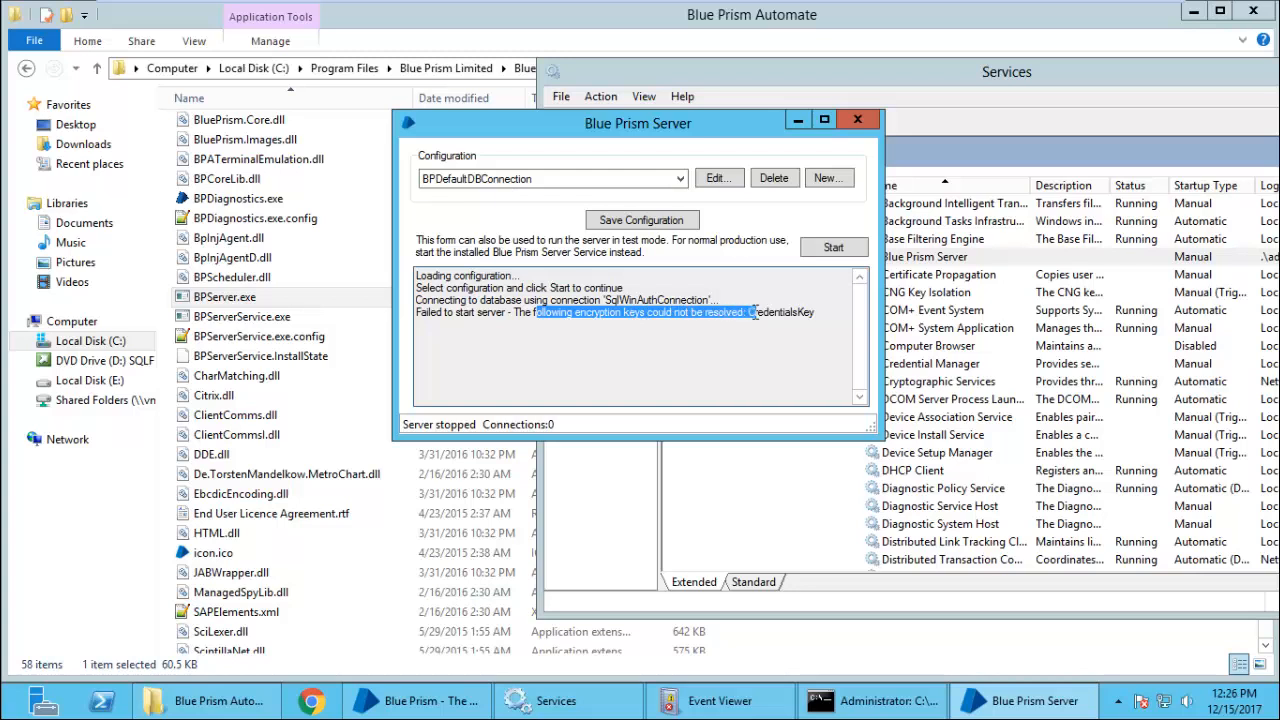
click(799, 326)
double_click(810, 312)
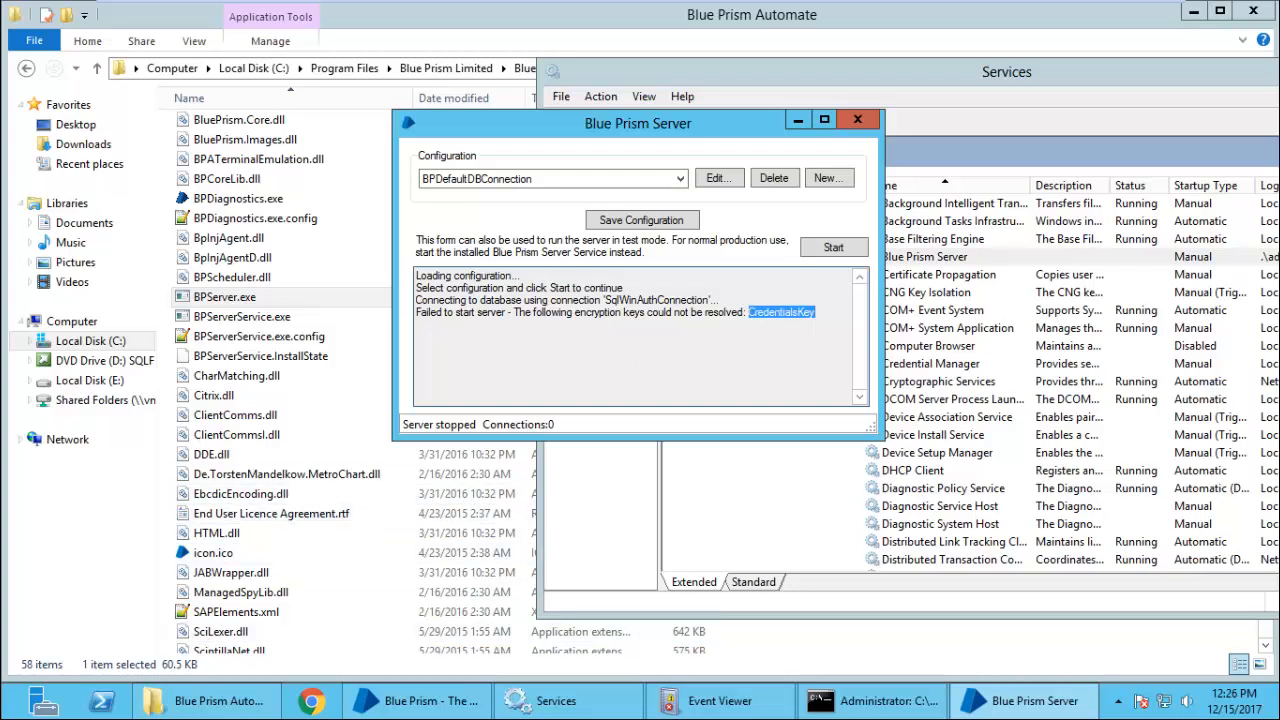
Step: Switch to the Blue Prism client and sign in through SqlWinAuthConnection with the account's user name and password
click(414, 700)
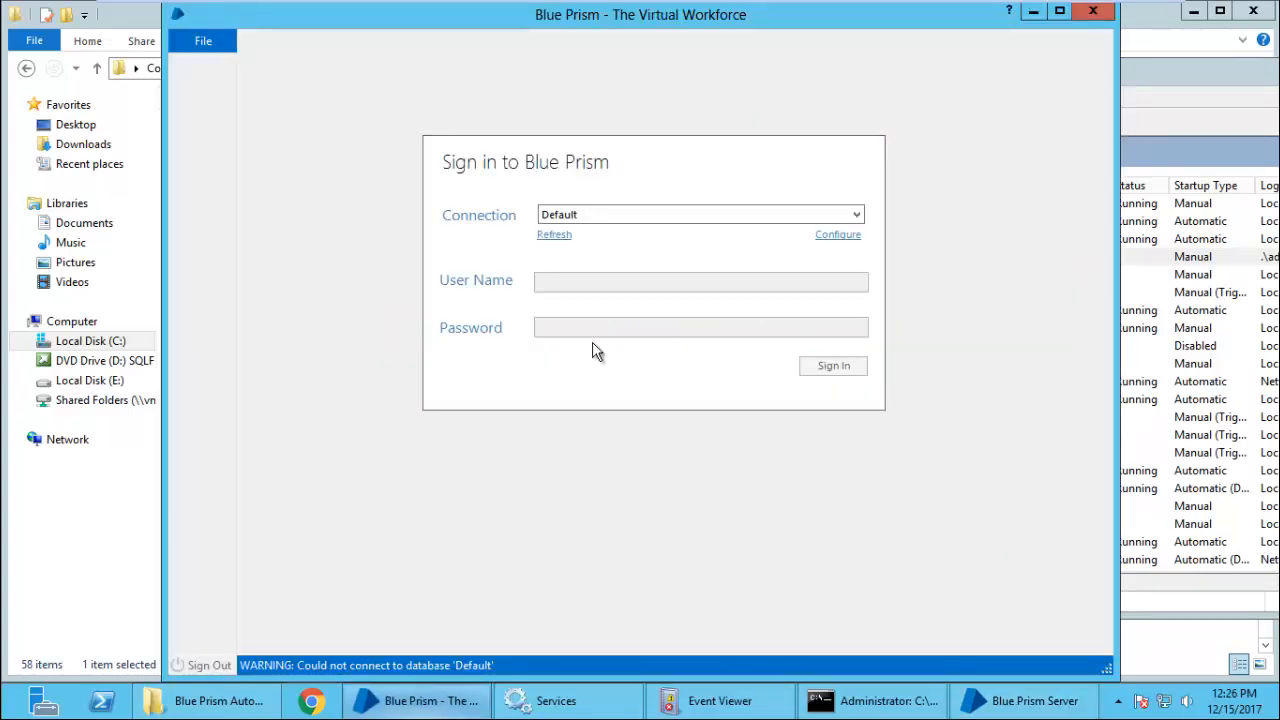
click(640, 214)
click(615, 243)
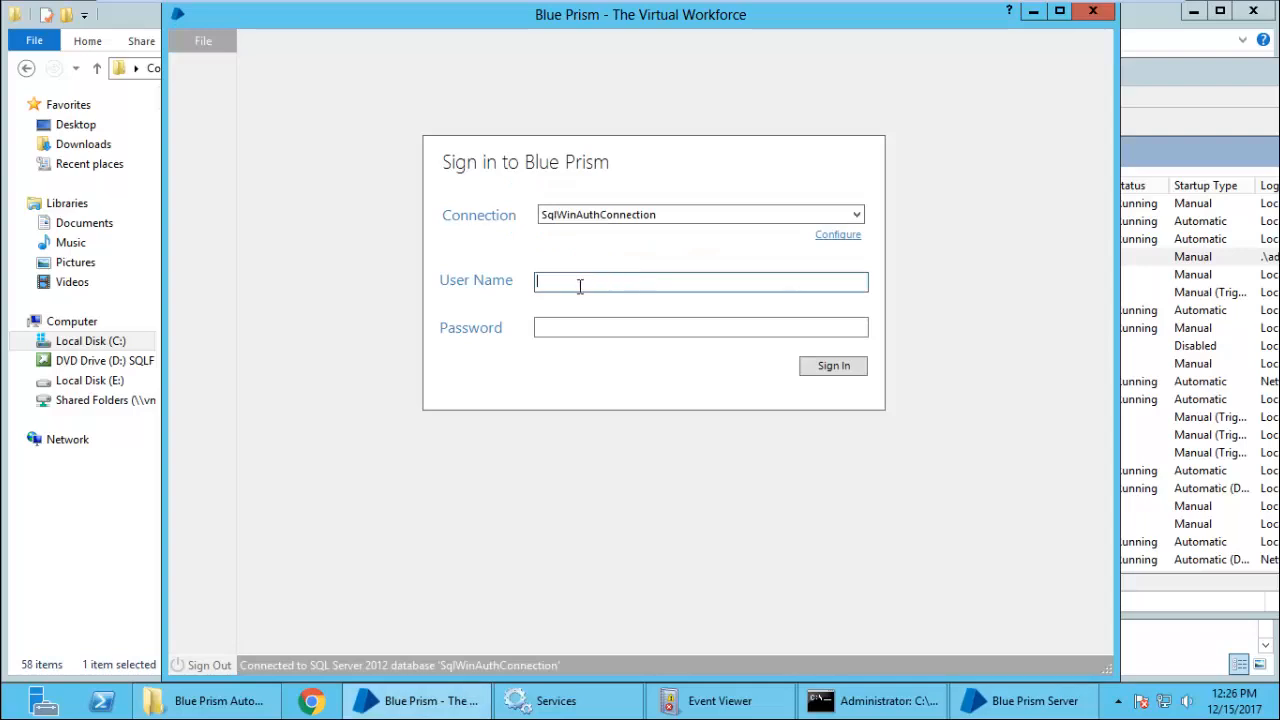
text(sandeep)
key(Tab)
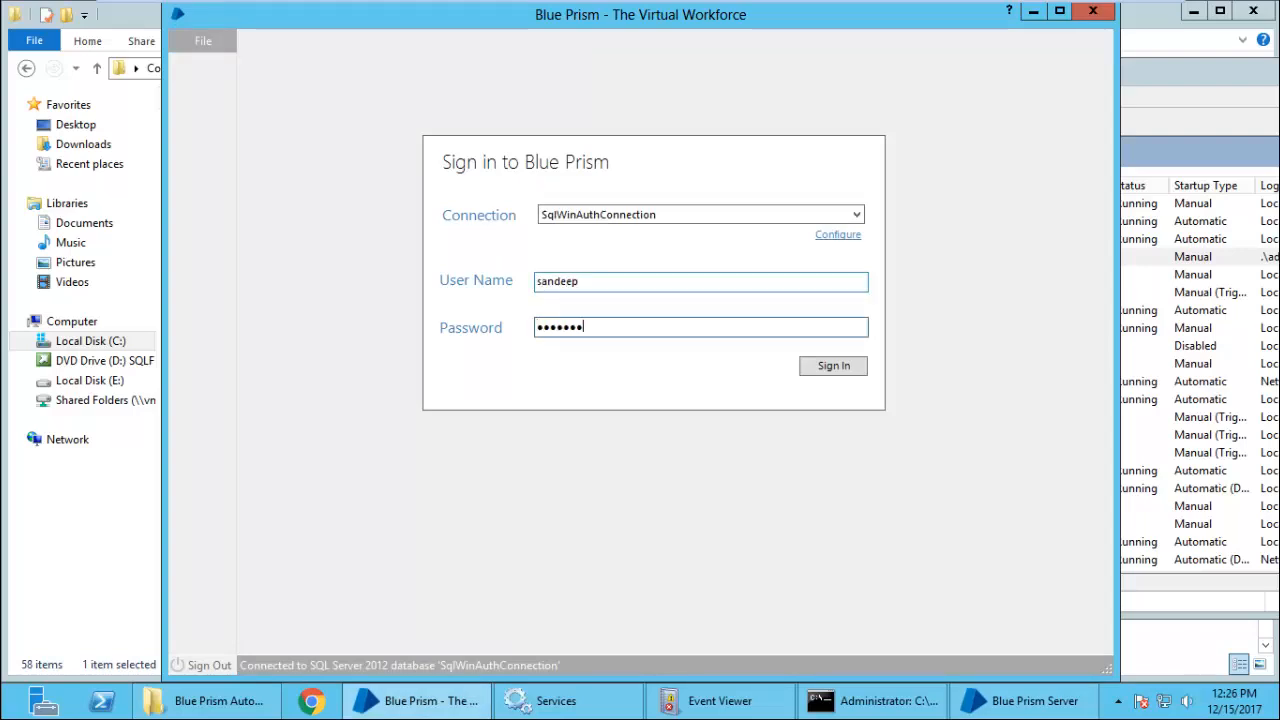
key(Return)
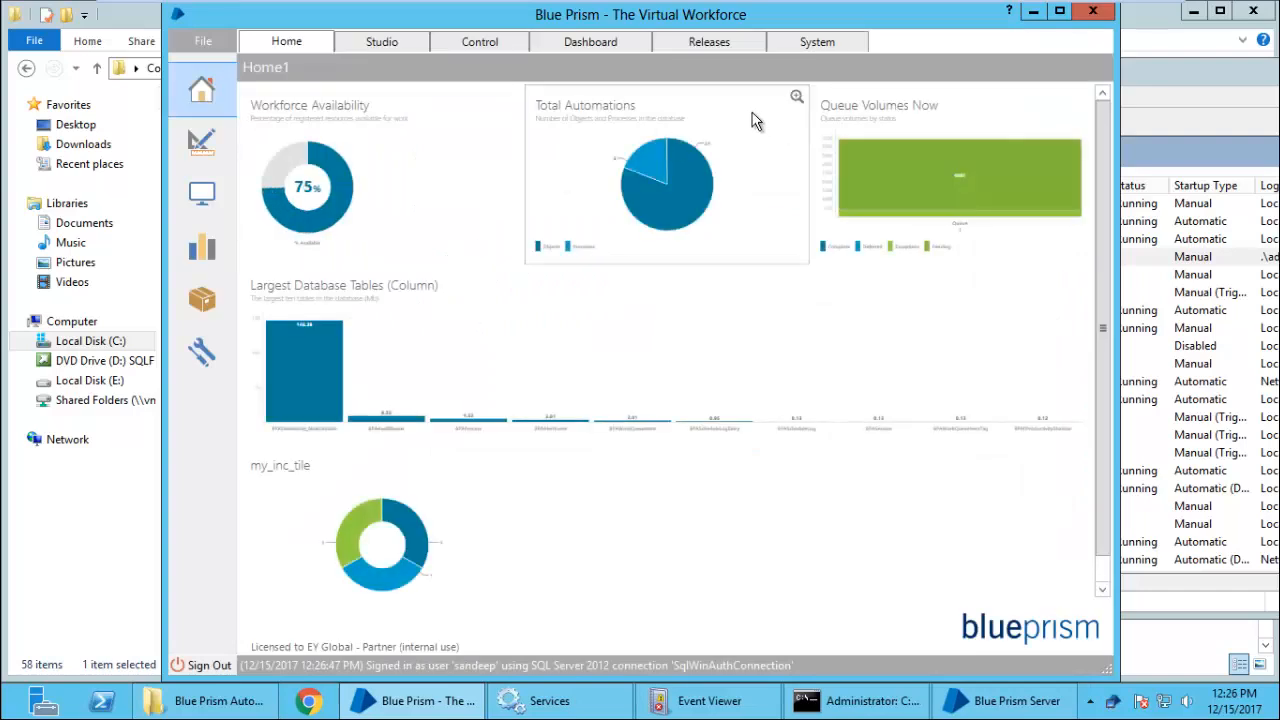
Step: In the system's security settings, set the credentials encryption scheme to Credentials Key - AES-256 (256 bit), then go to the security options
click(815, 45)
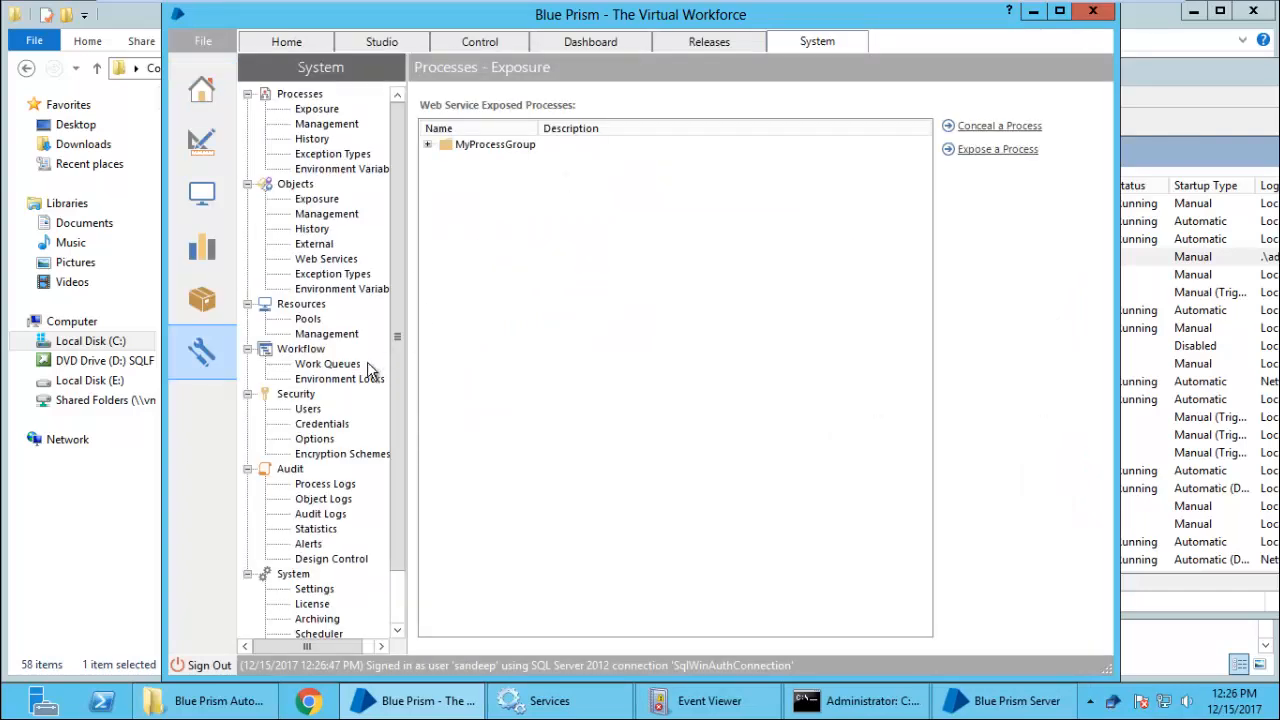
click(330, 455)
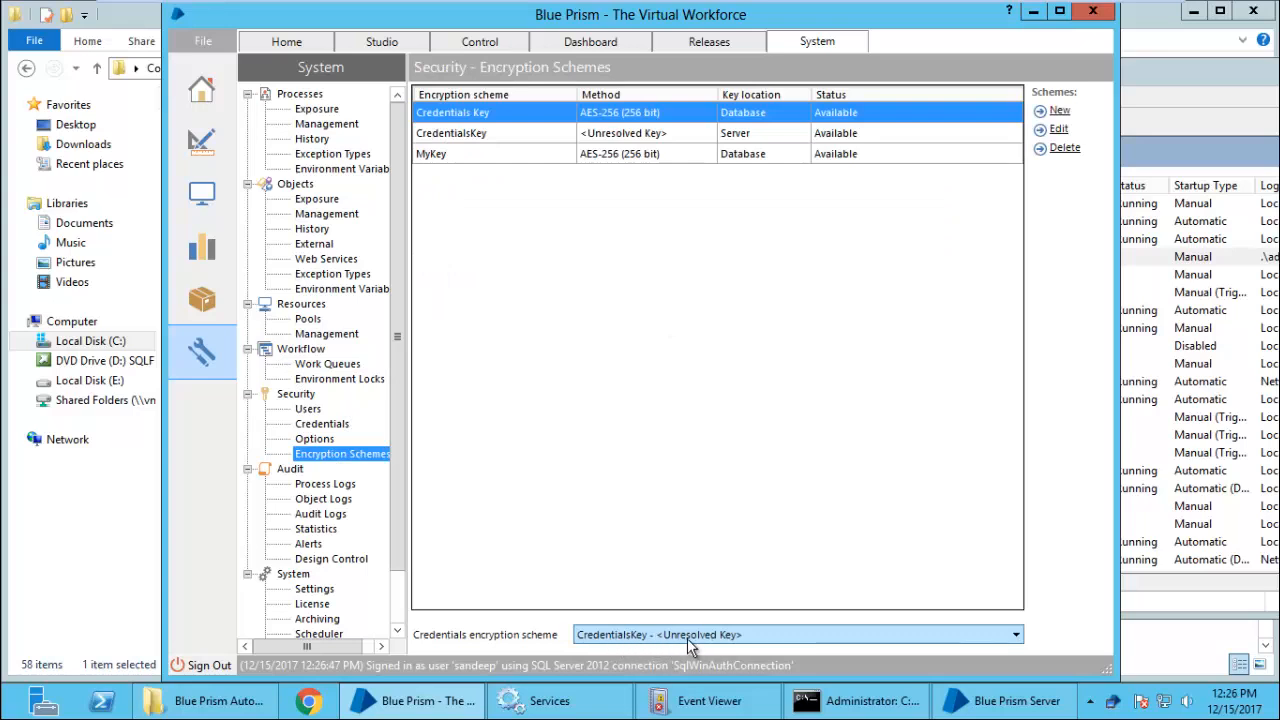
click(647, 640)
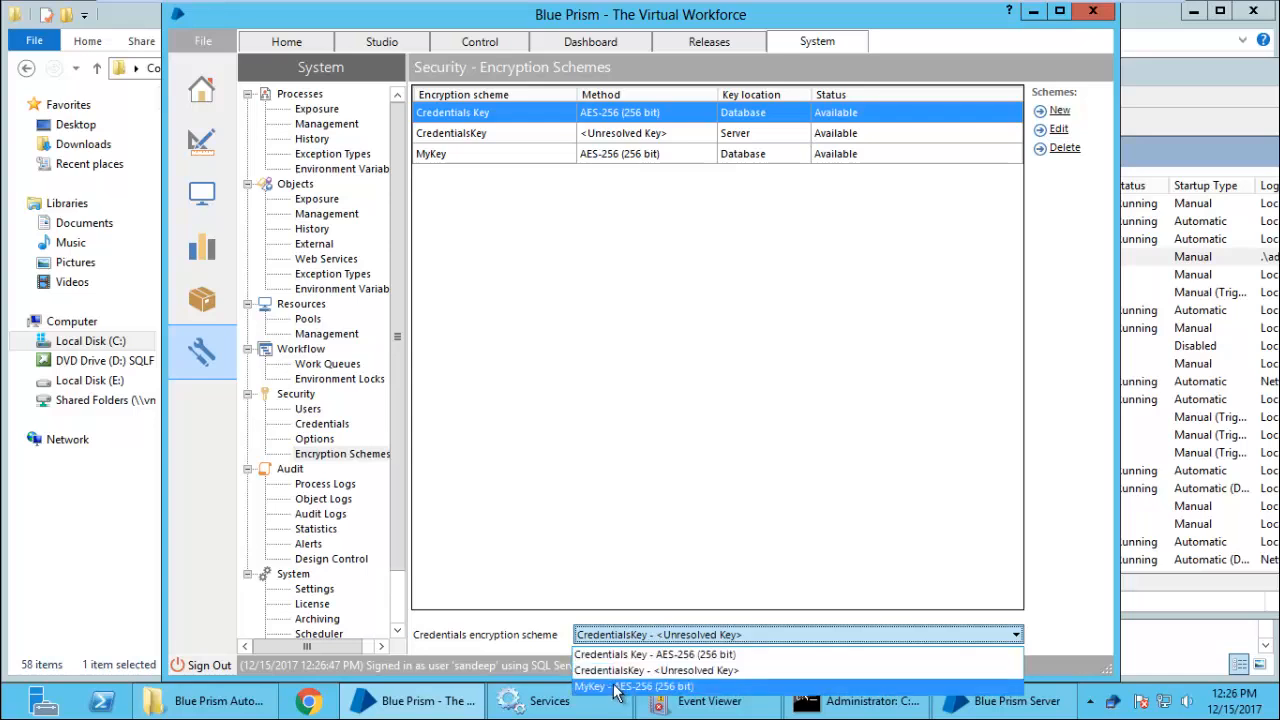
click(655, 655)
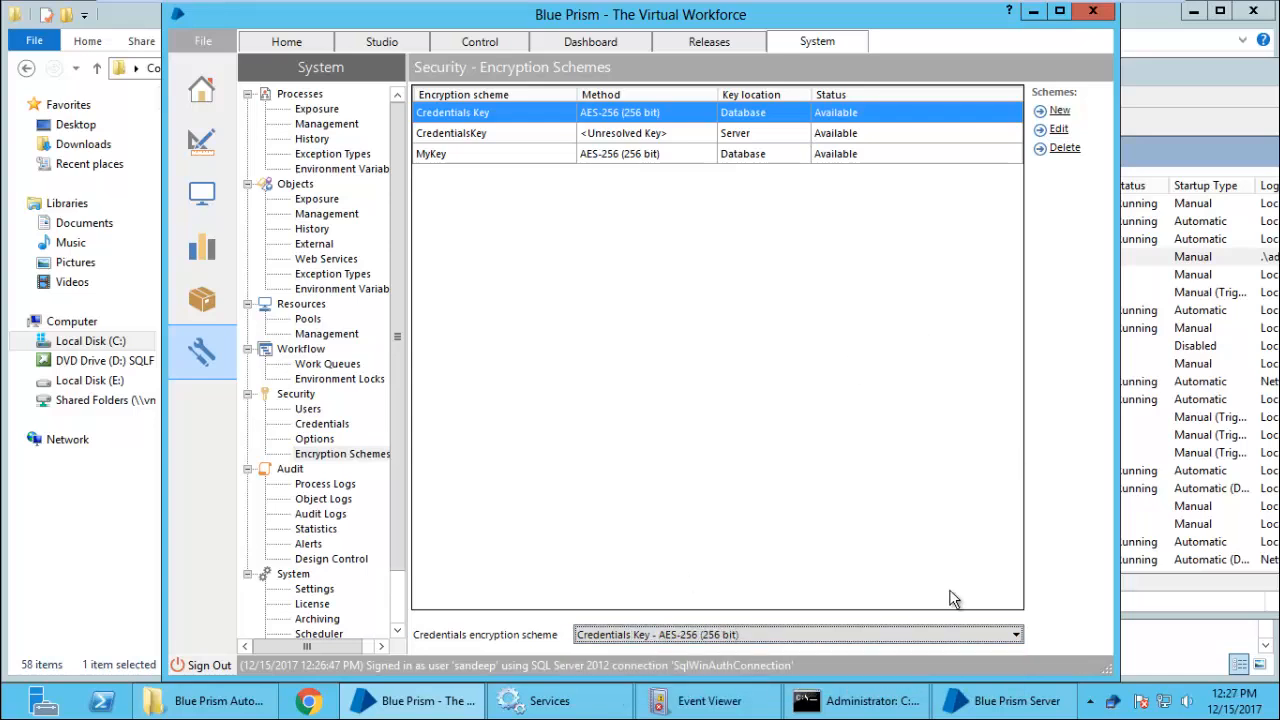
click(314, 439)
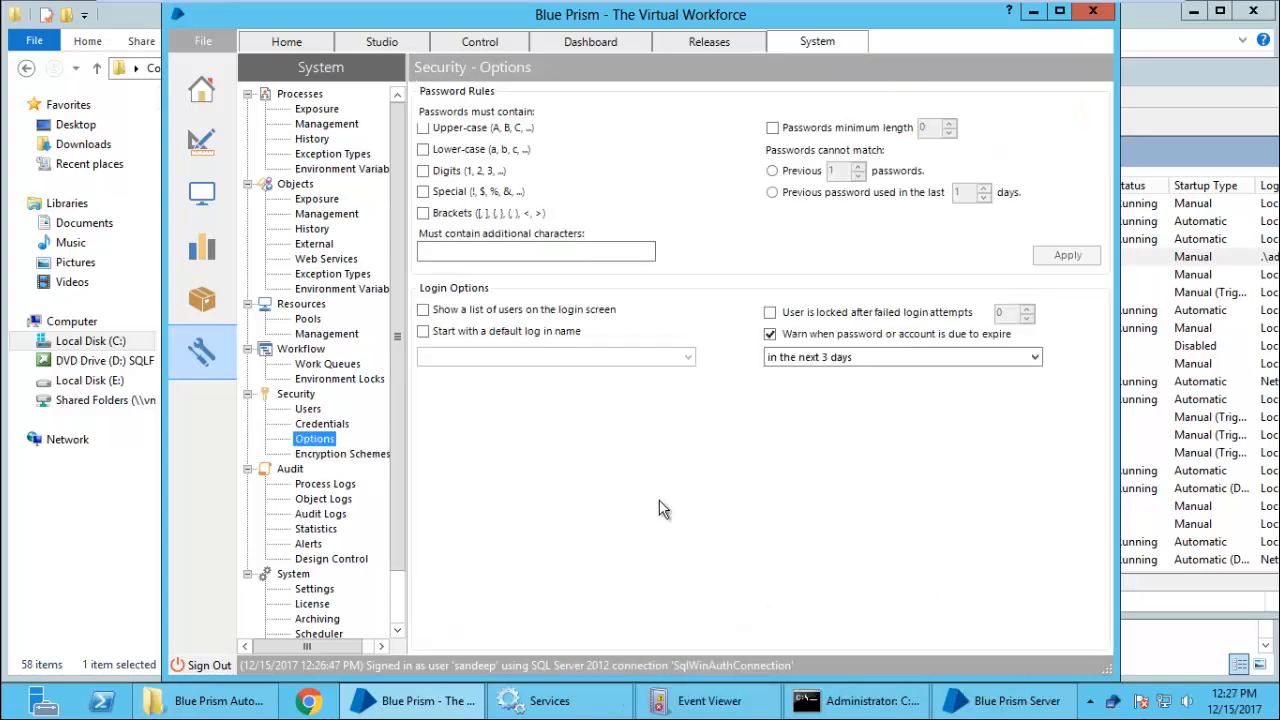
Step: Switch to the Blue Prism Server window, retry starting the server in test mode, and examine the new log entry
key(alt+Tab)
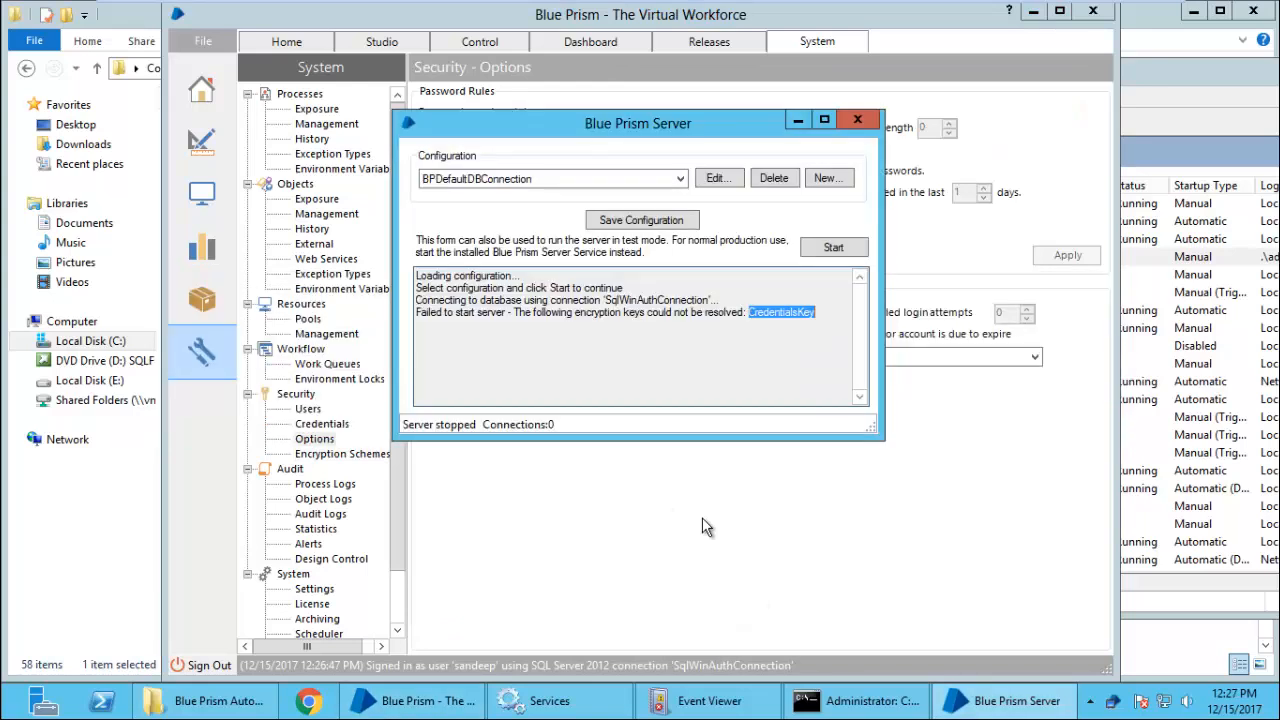
click(833, 248)
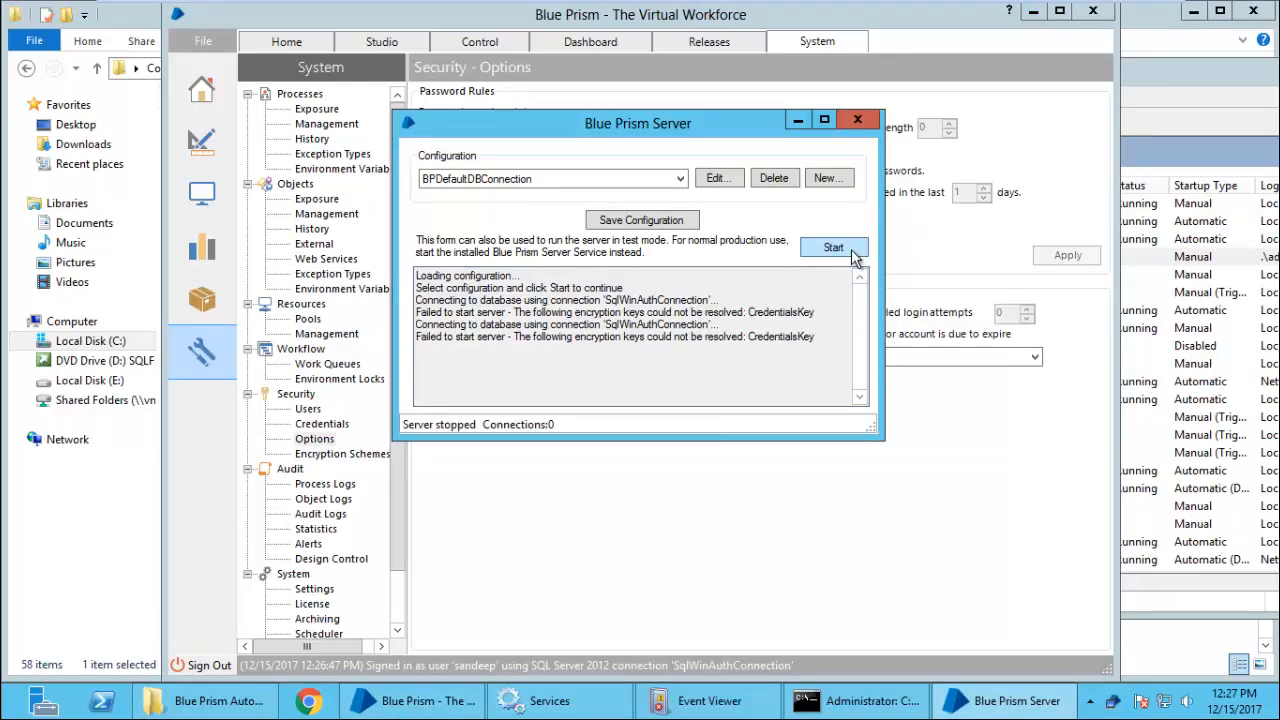
drag(687, 337, 734, 337)
Step: Switch back to the Blue Prism client and delete the unresolved CredentialsKey encryption scheme
click(263, 441)
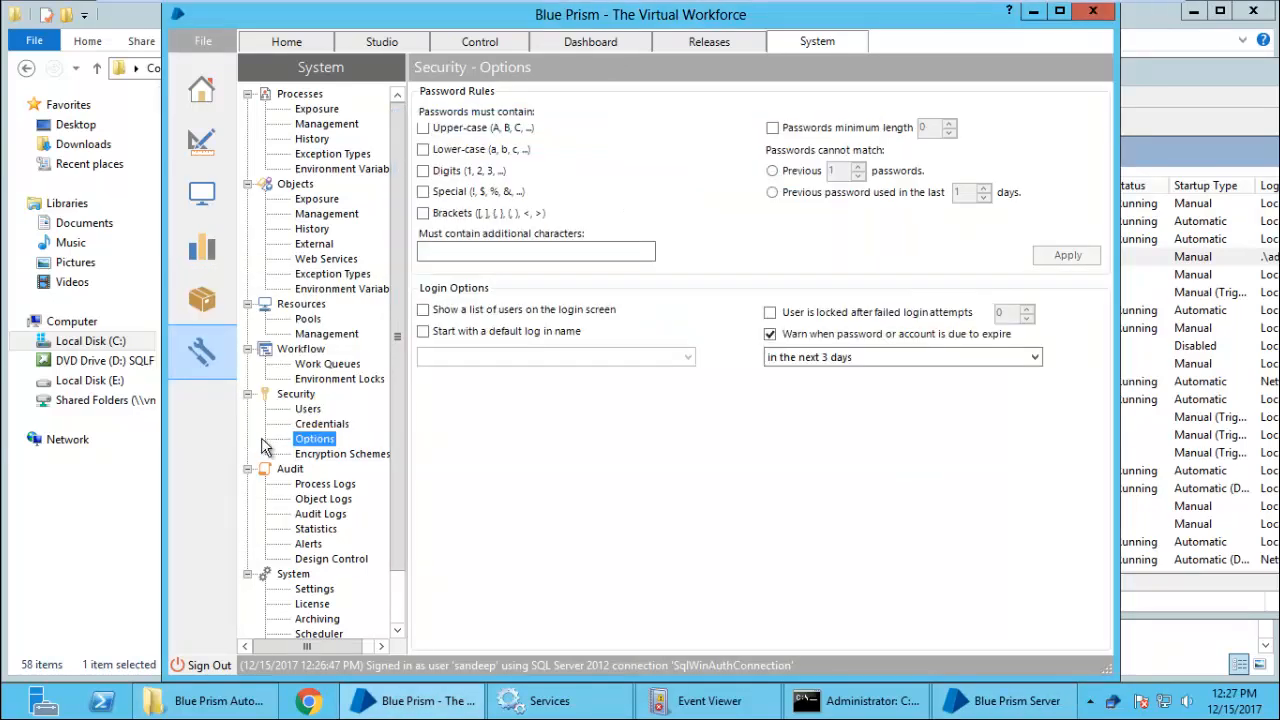
click(340, 454)
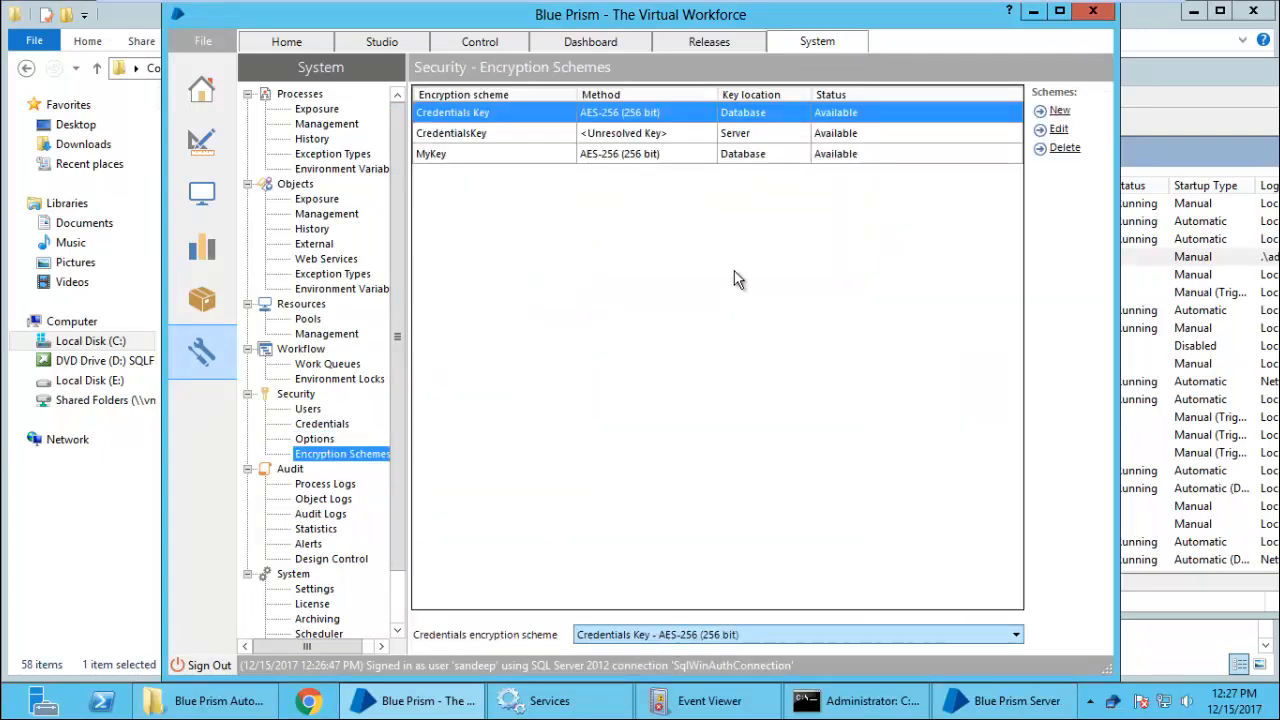
click(546, 134)
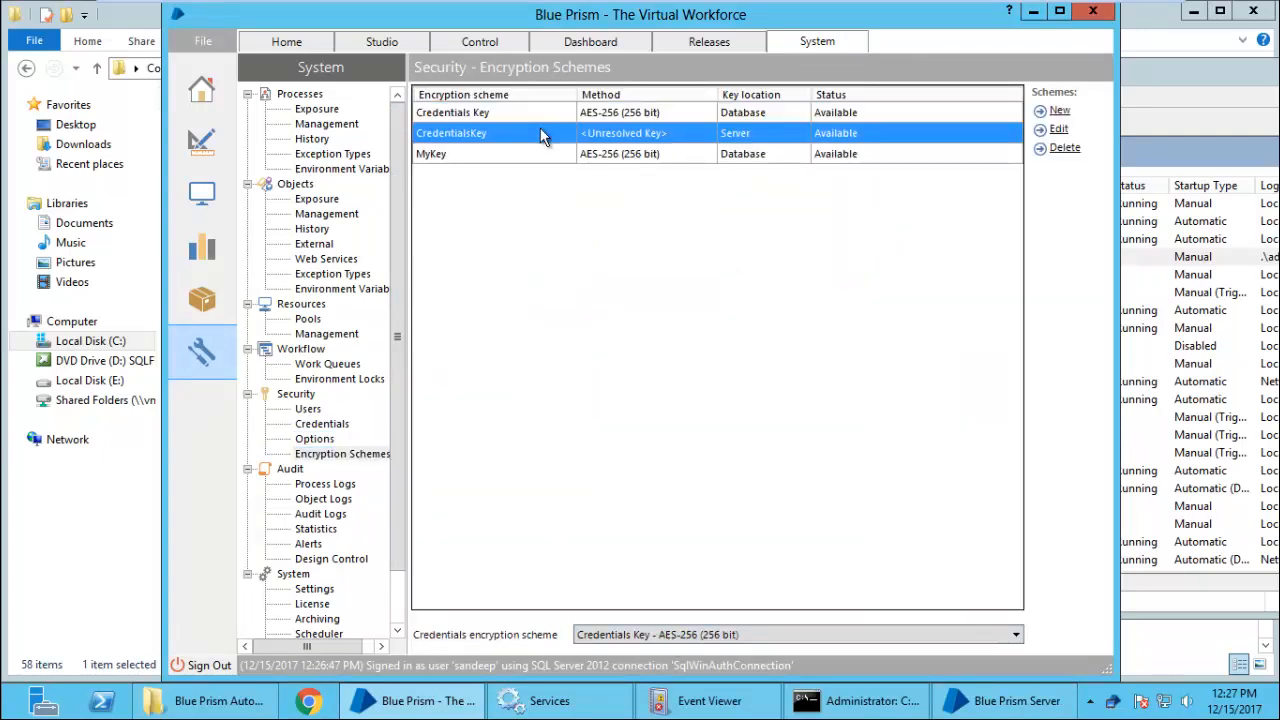
click(1076, 148)
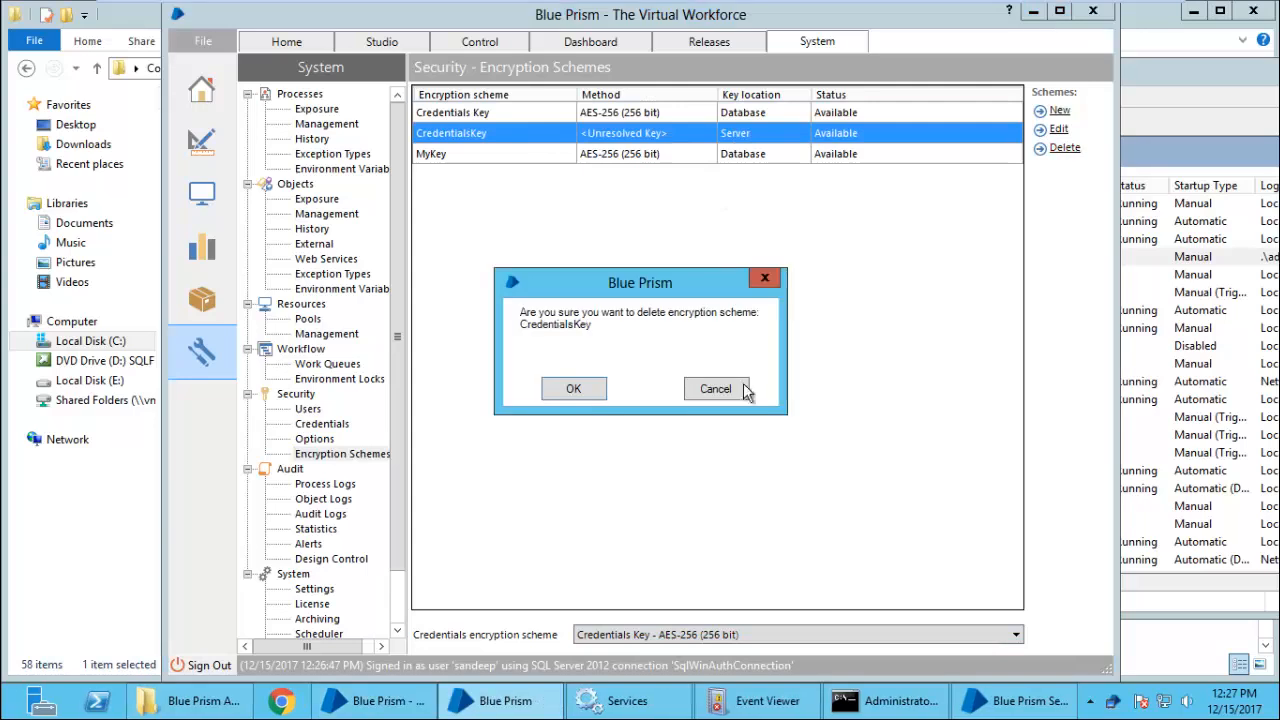
click(573, 389)
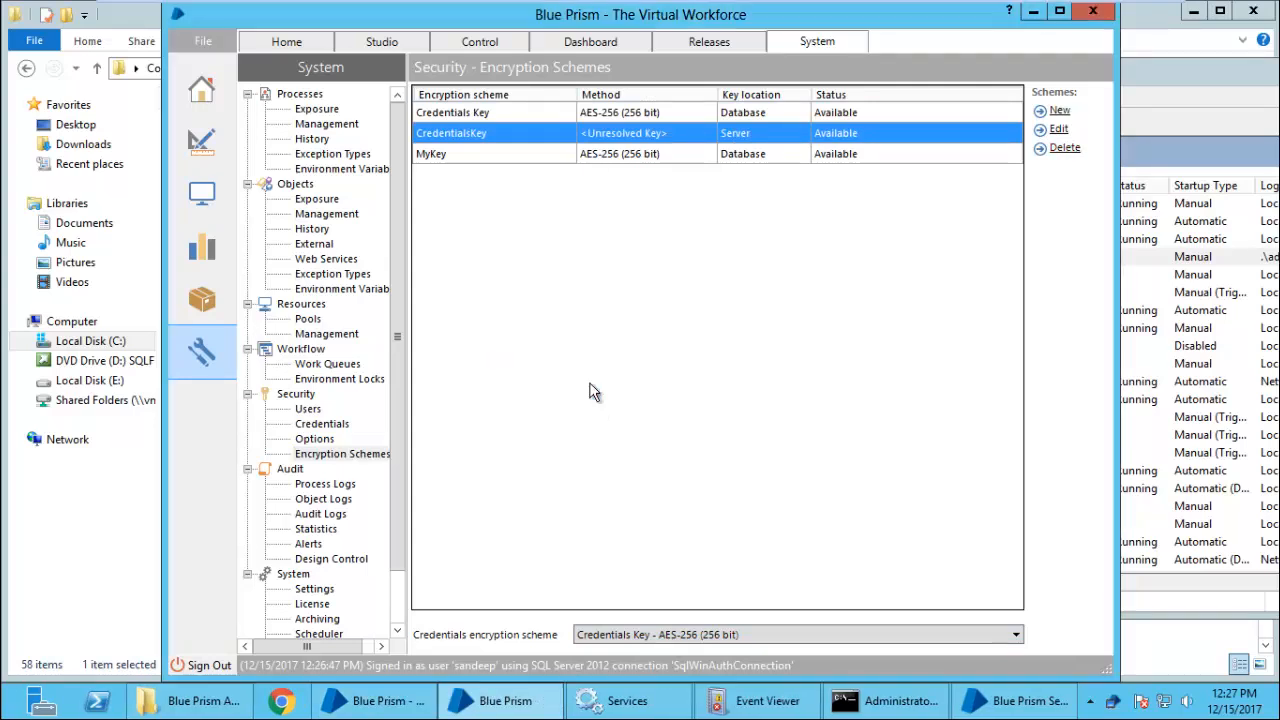
Step: Switch to the Blue Prism Server window, start the server in test mode with BPDefaultDBConnection, and move the window off the encryption scheme list
key(alt+Tab)
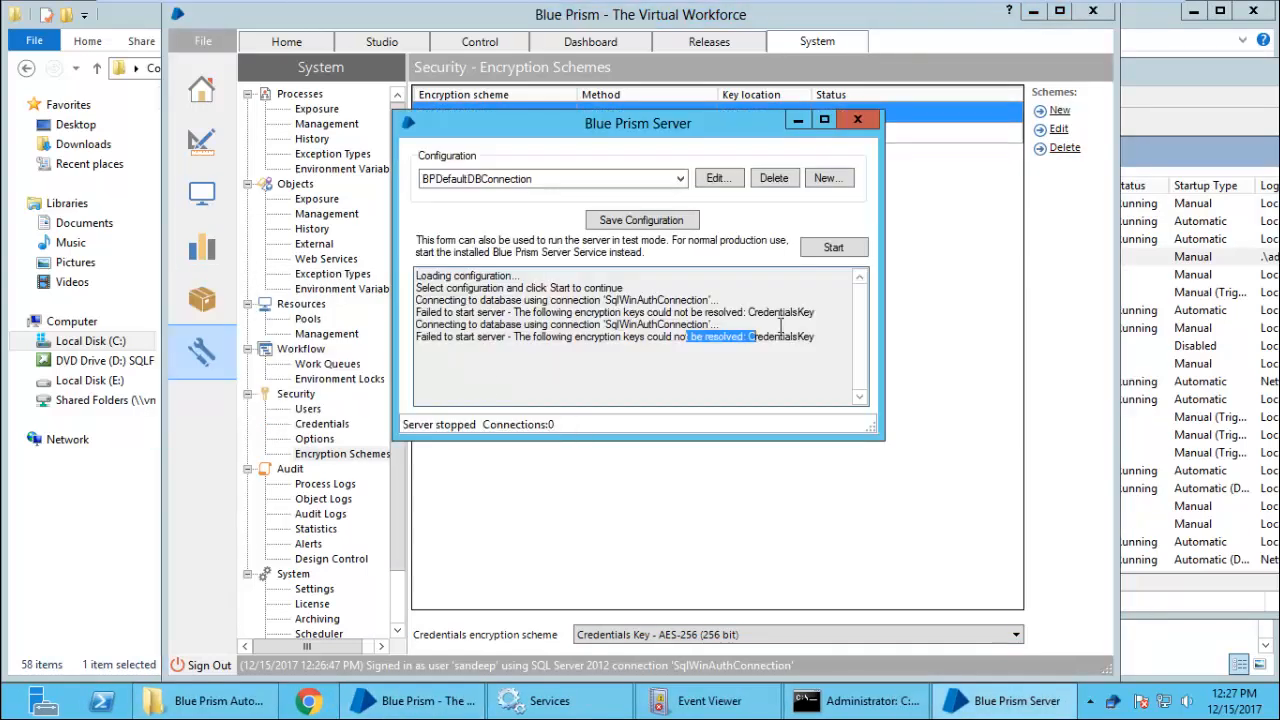
click(830, 252)
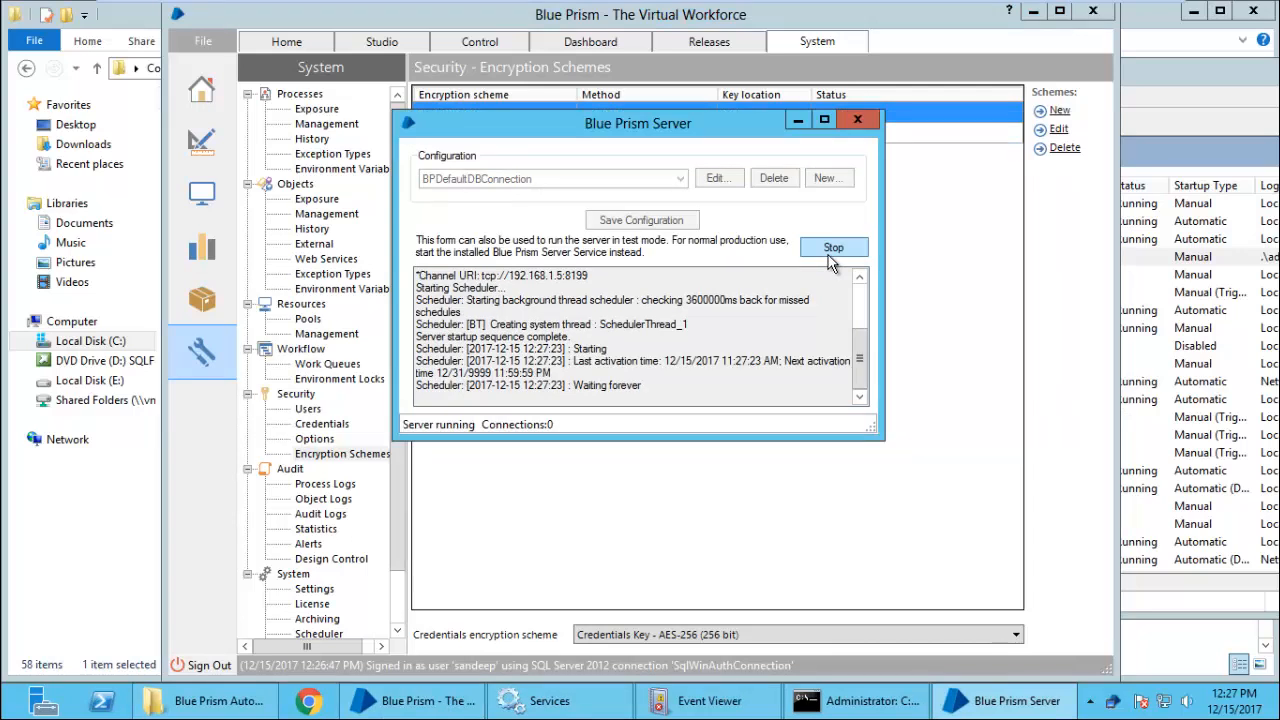
drag(693, 124, 921, 189)
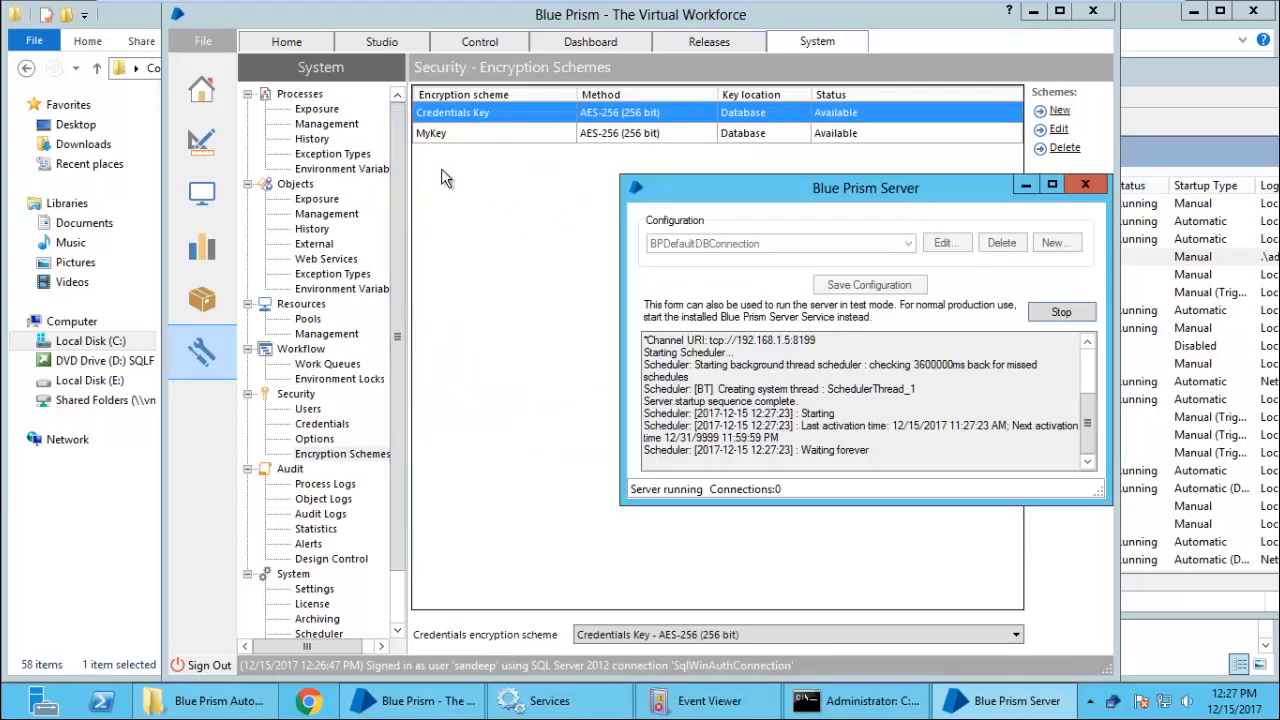
Step: Switch to the Blue Prism client and inspect the definitions of the MyKey and Credentials Key encryption schemes without changing them
click(995, 132)
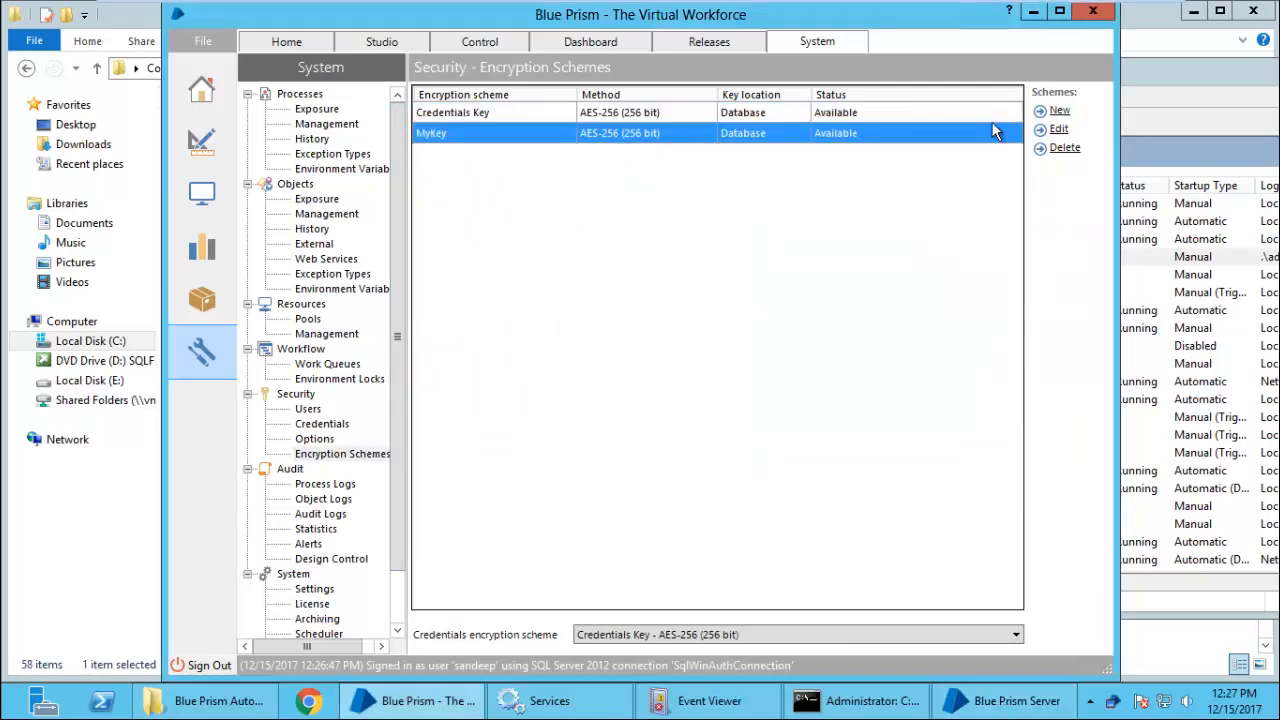
click(1058, 130)
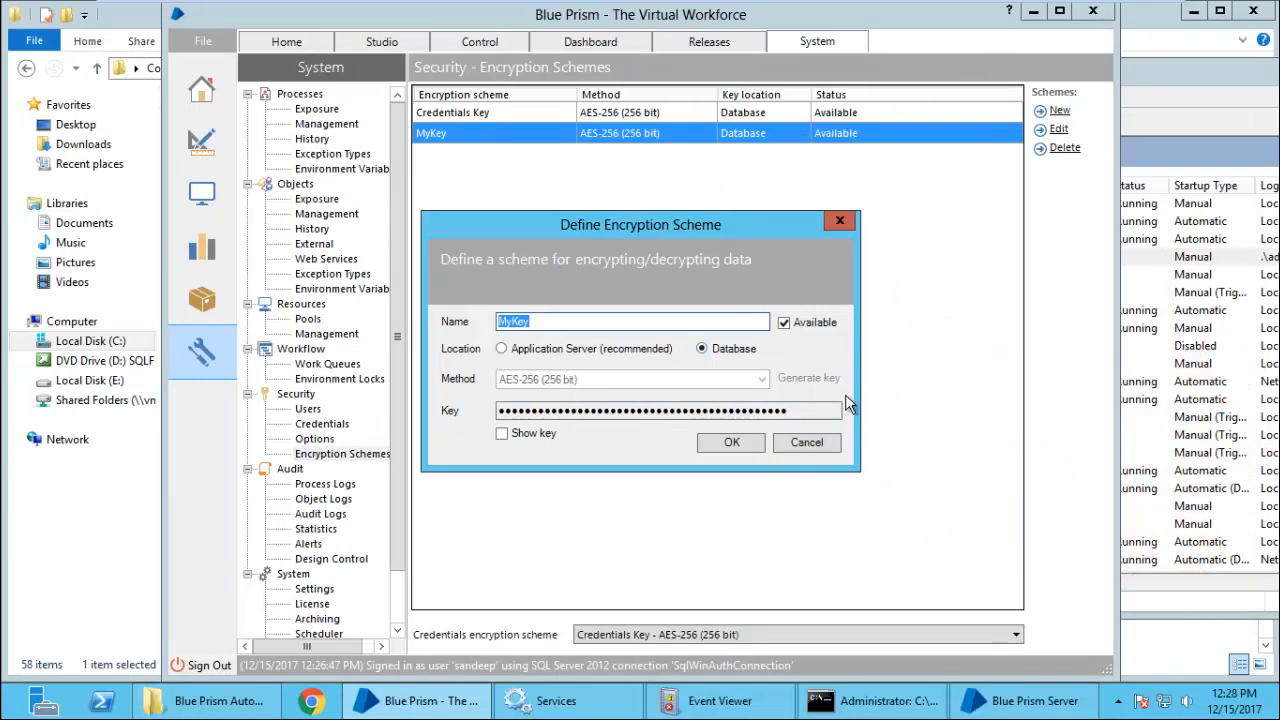
click(806, 443)
click(641, 115)
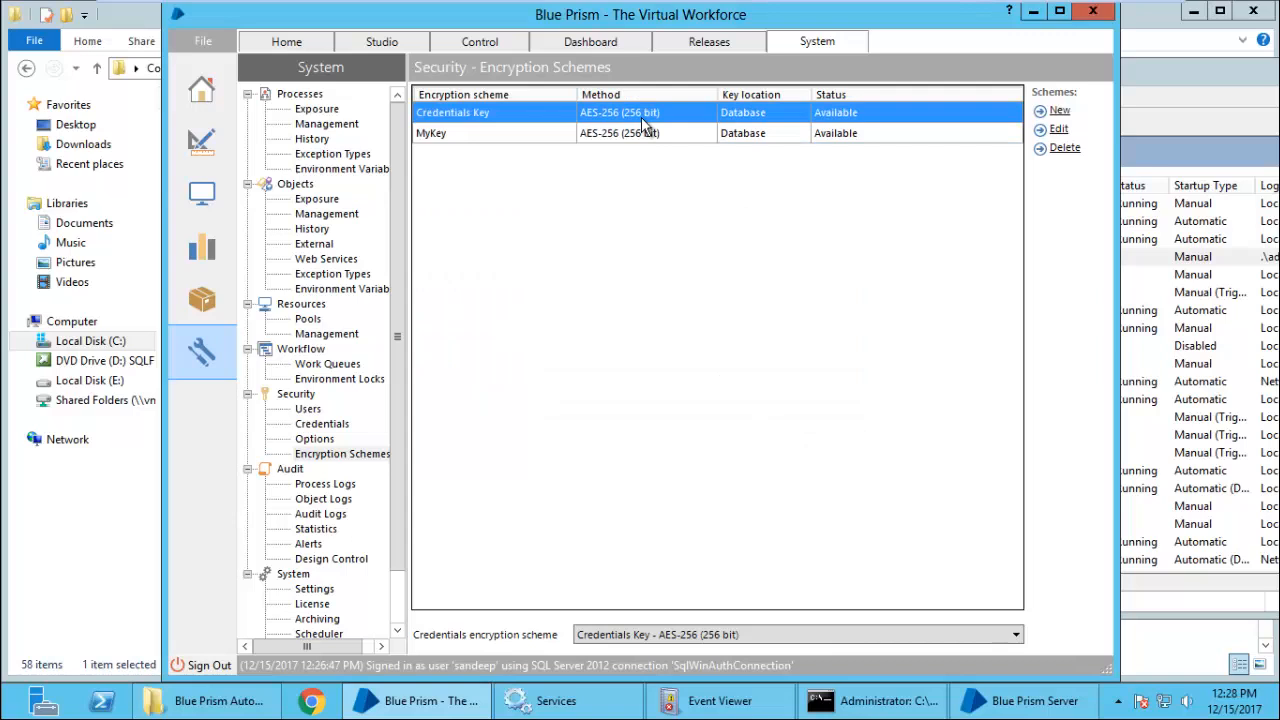
click(1058, 130)
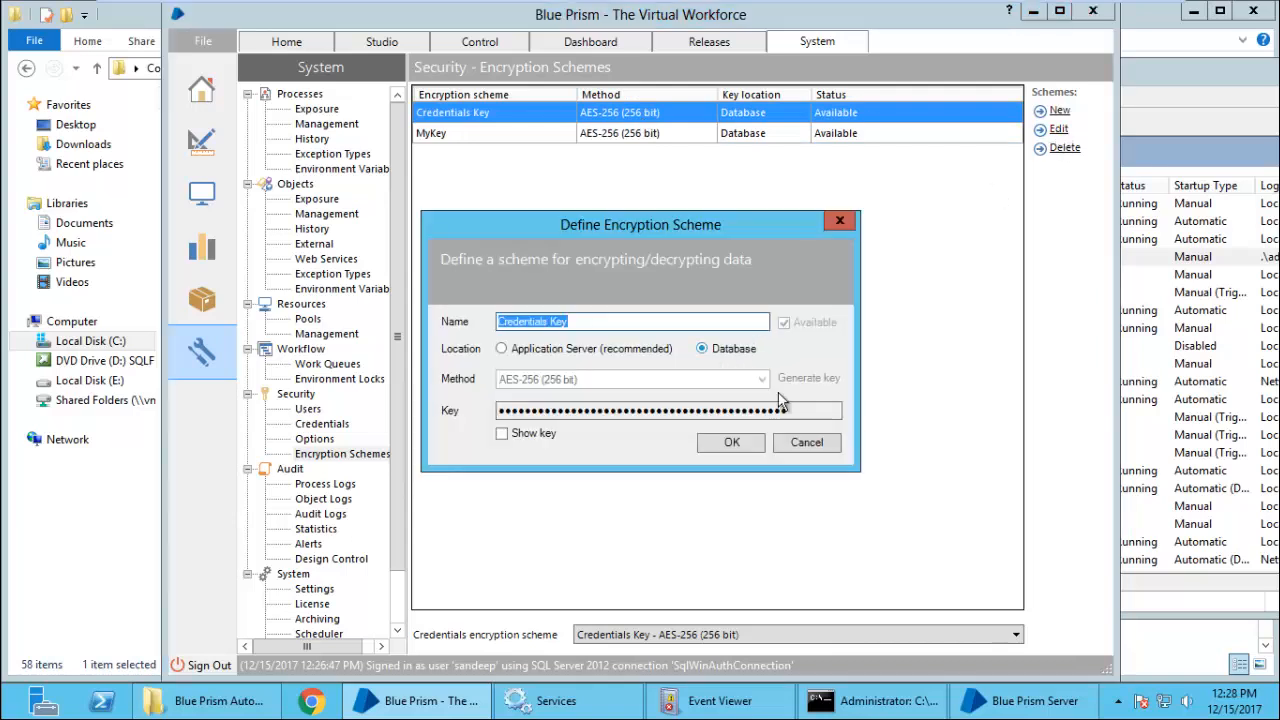
click(810, 445)
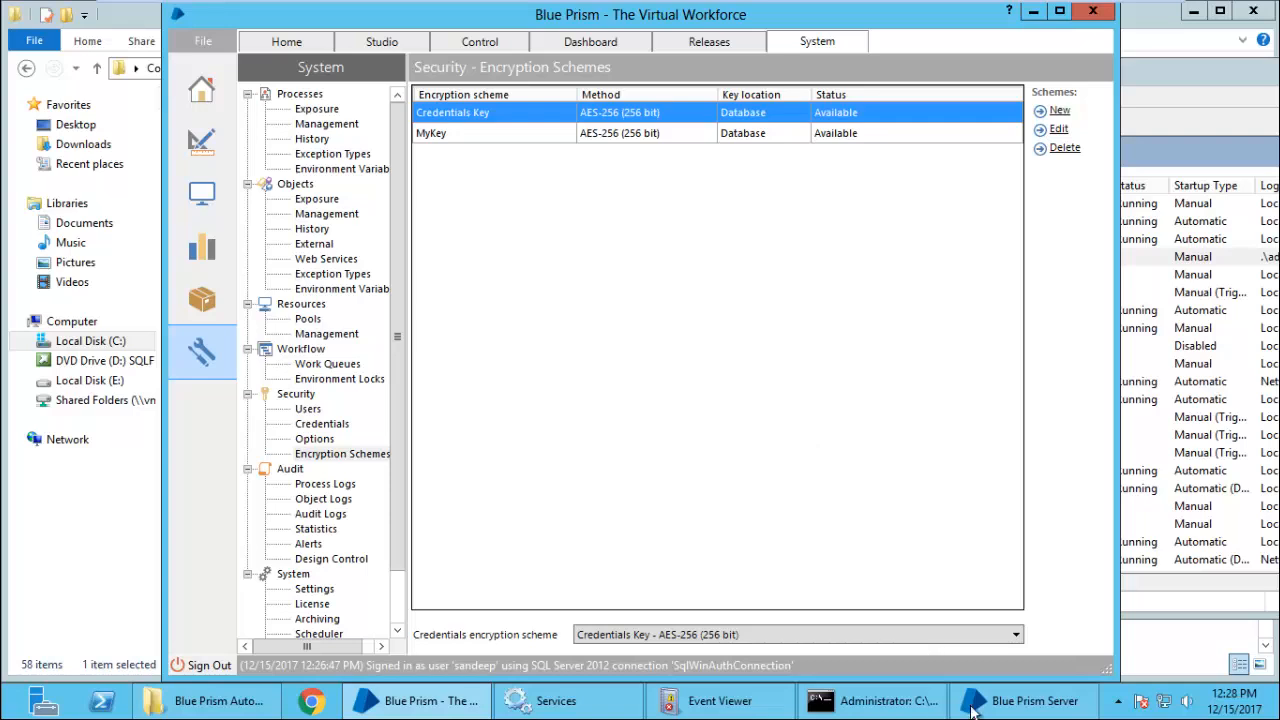
Step: Sign out of the Blue Prism client, choose the Default connection, and enter the account's user name and password
mouse_move(1033, 709)
click(205, 666)
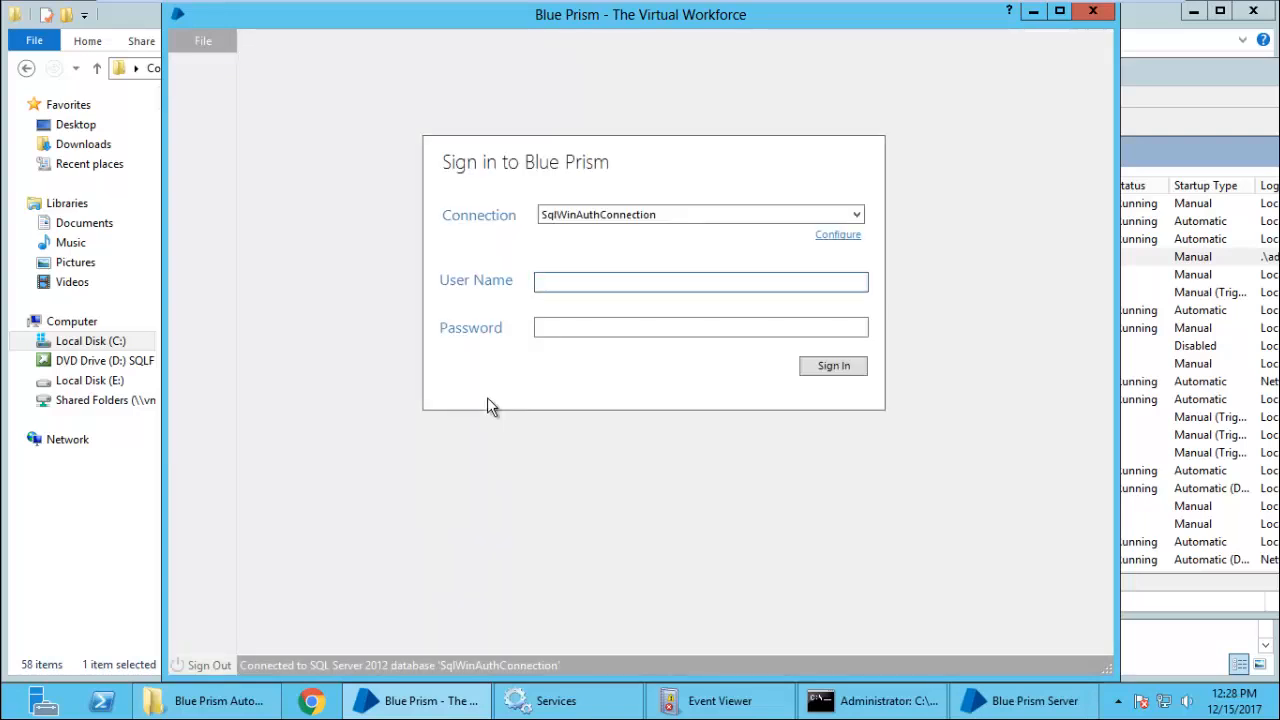
click(680, 216)
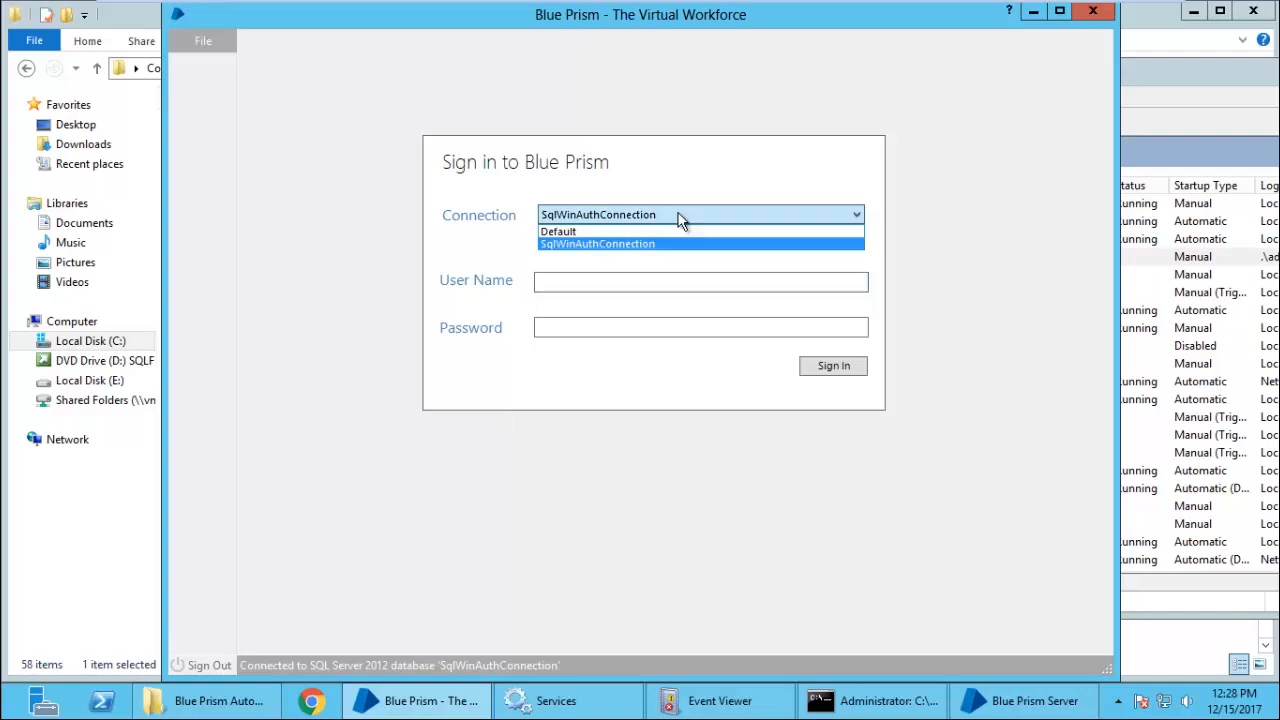
click(627, 232)
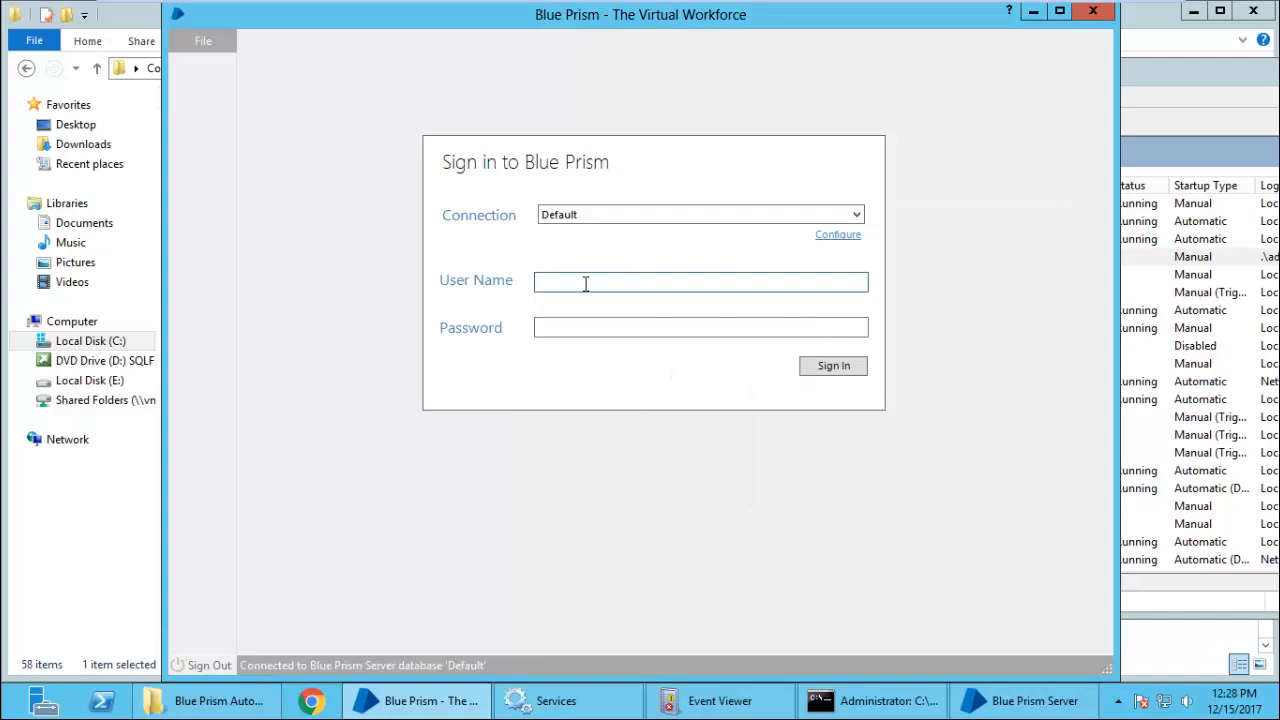
text(sandeep)
key(Tab)
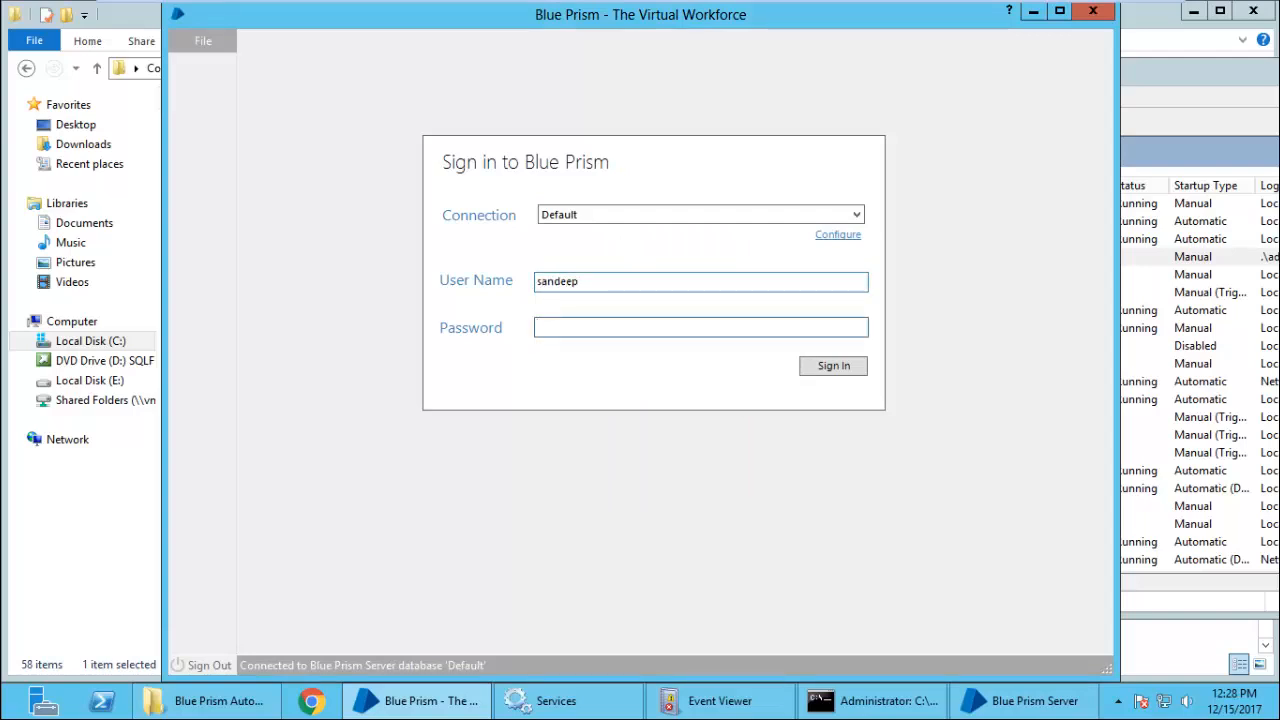
text(********)
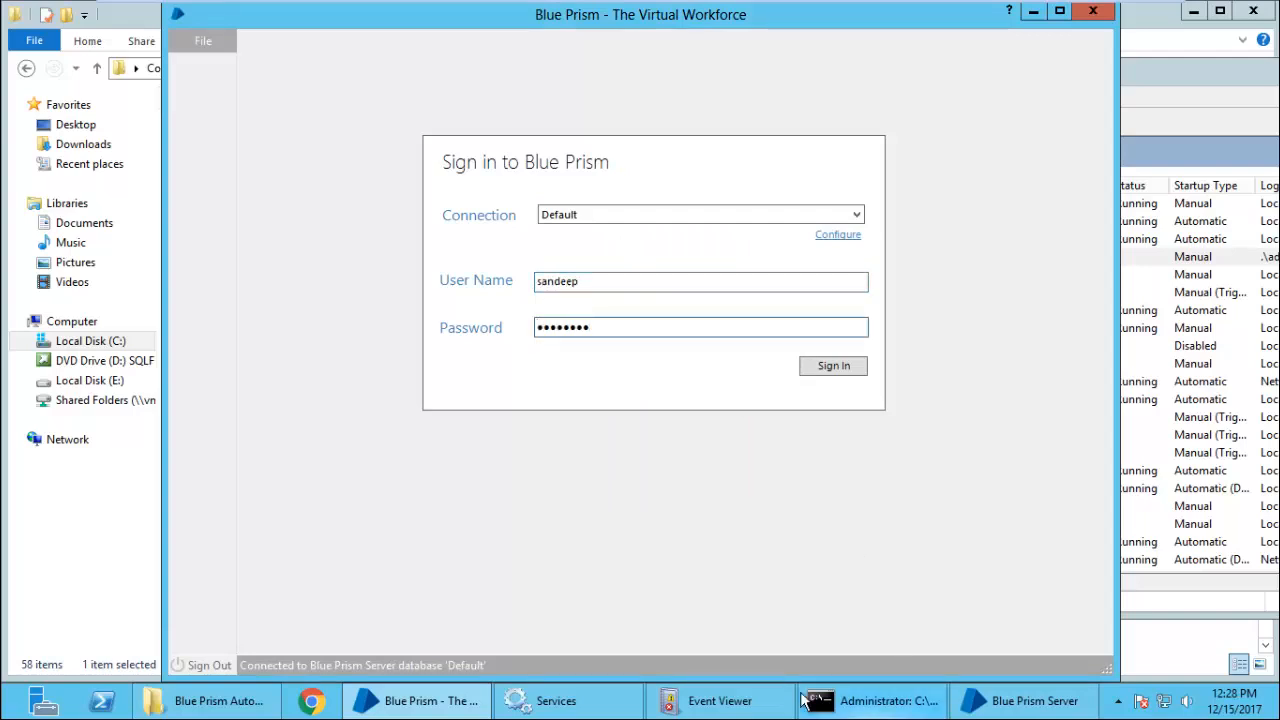
Step: Place the Blue Prism client beside the Blue Prism Server window and sign in through the Default connection
click(451, 703)
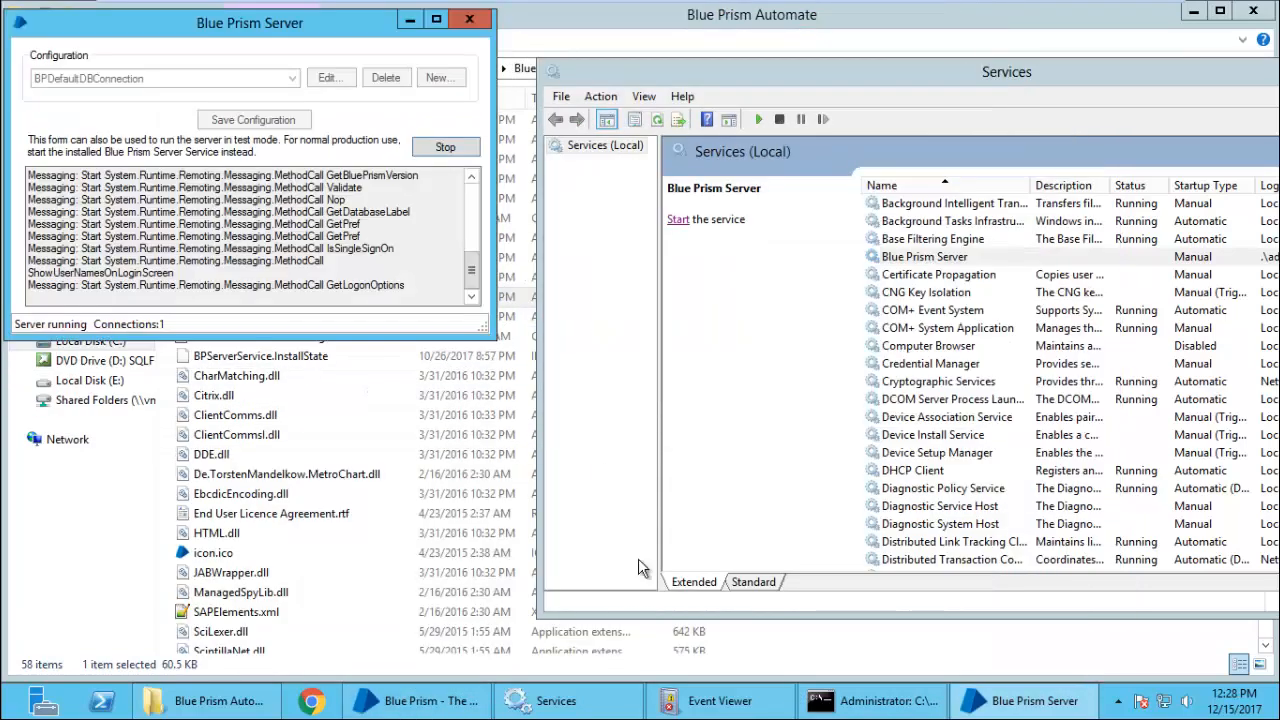
click(420, 701)
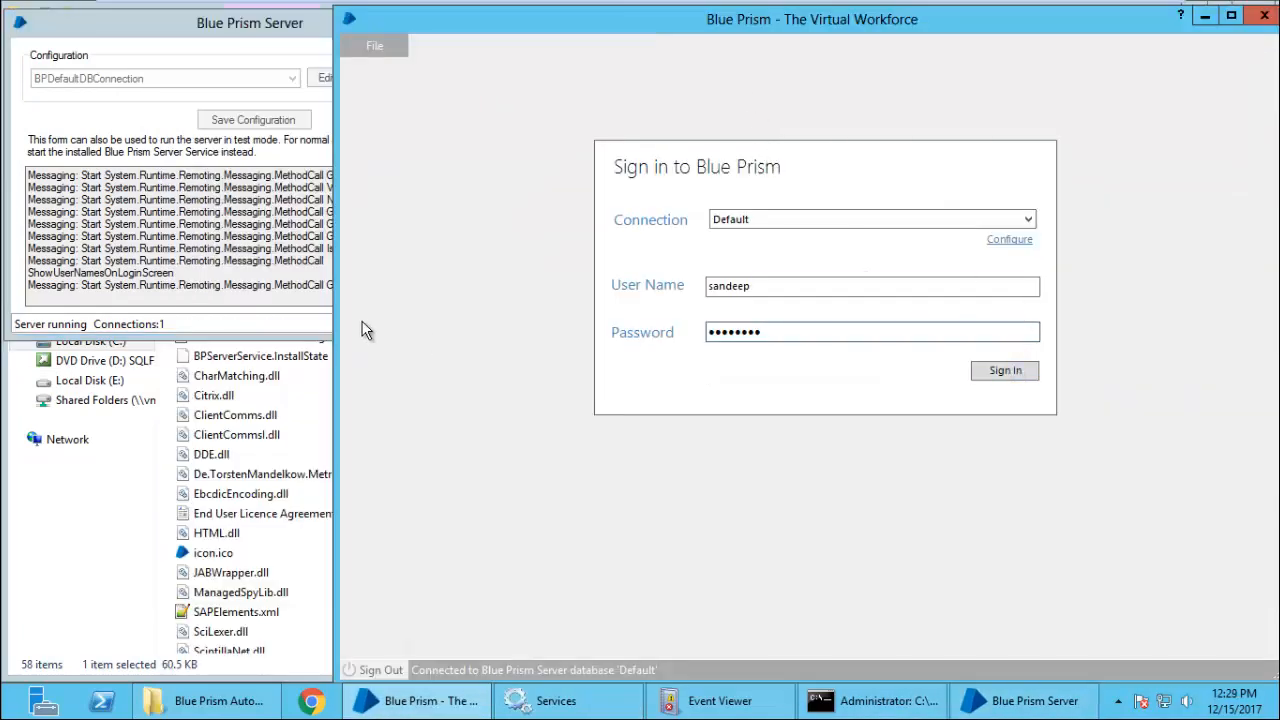
click(1010, 372)
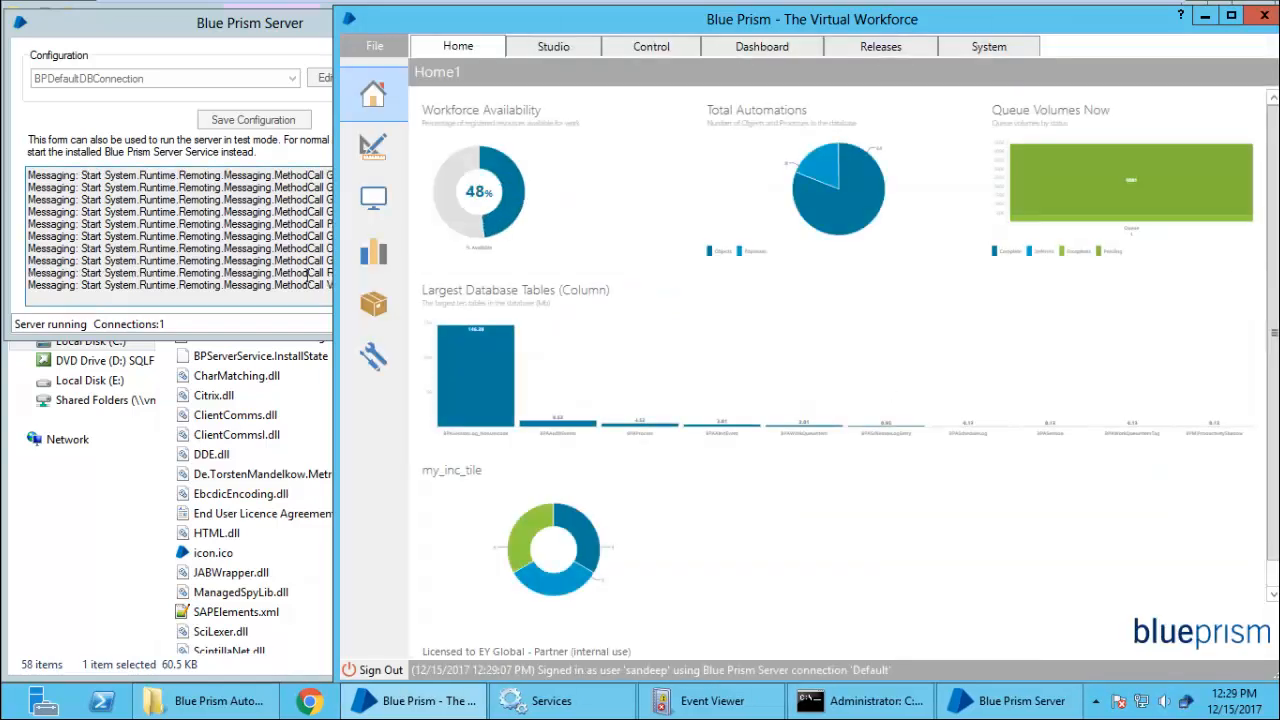
Step: Check the server's message log, then maximize the Blue Prism client and sign out
click(265, 285)
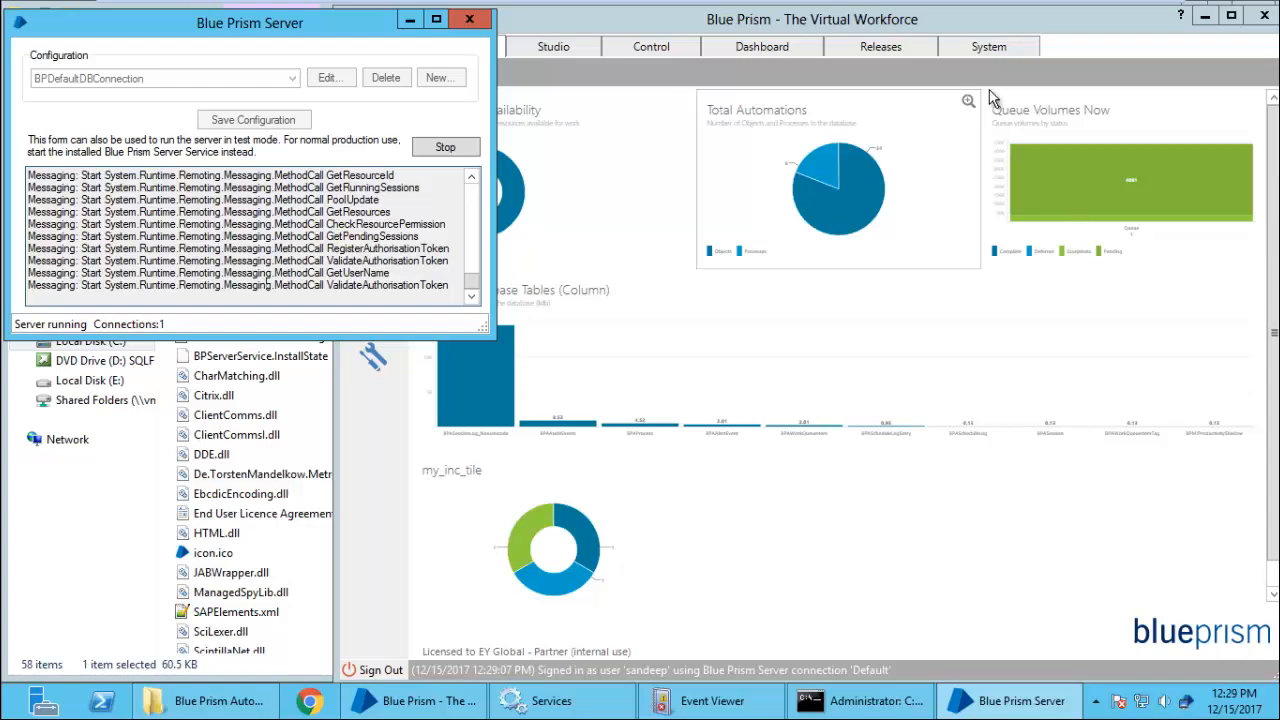
double_click(980, 28)
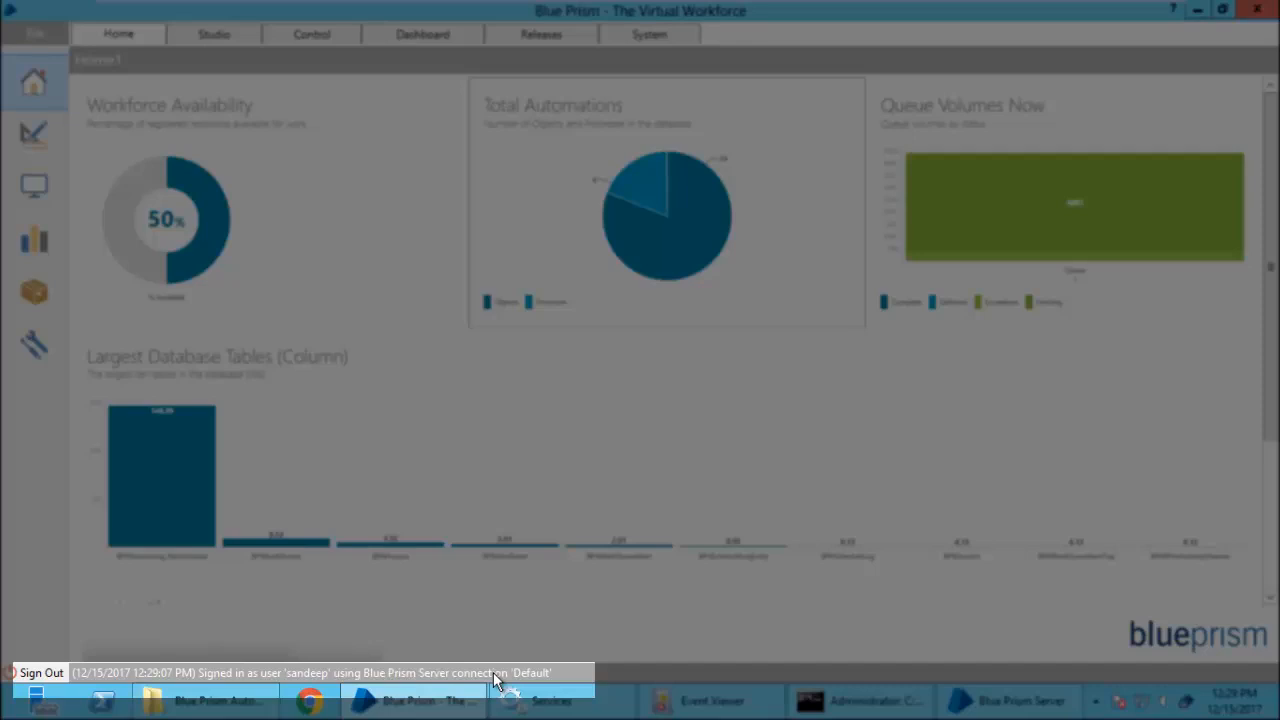
click(40, 673)
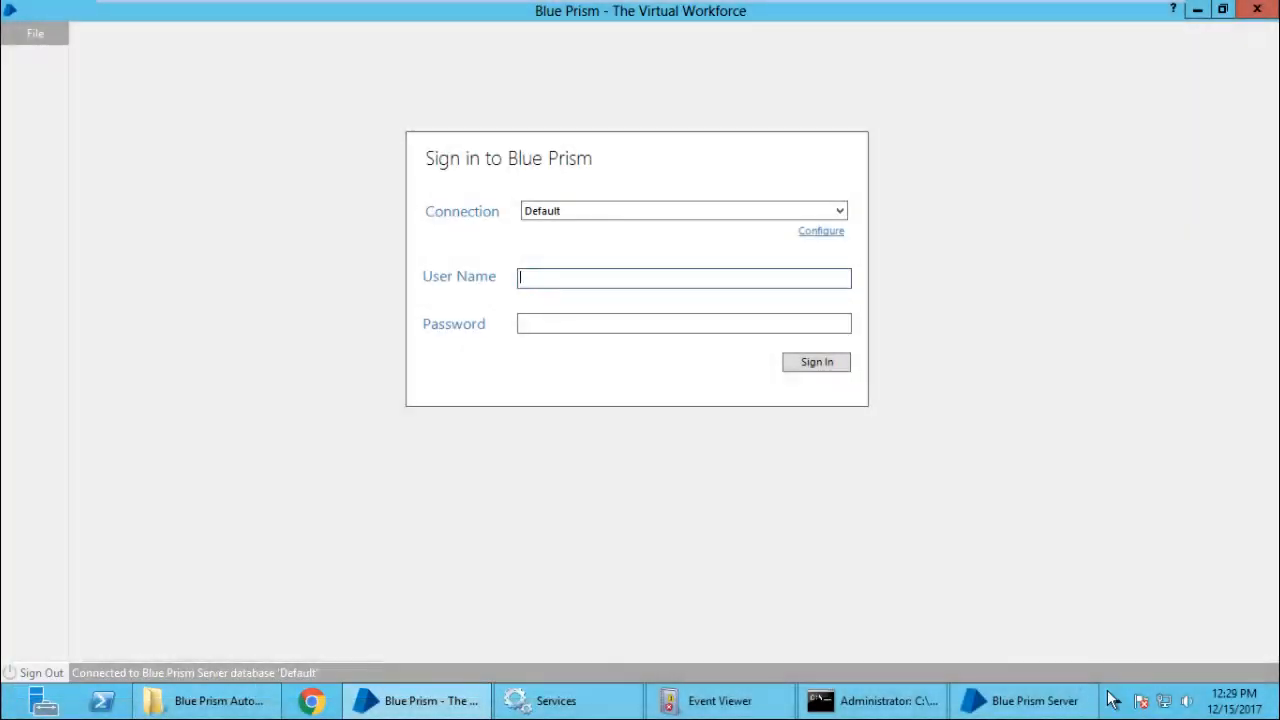
Step: Stop the test server in the Blue Prism Server window and try to start the Blue Prism Server service in Services
click(440, 701)
click(445, 151)
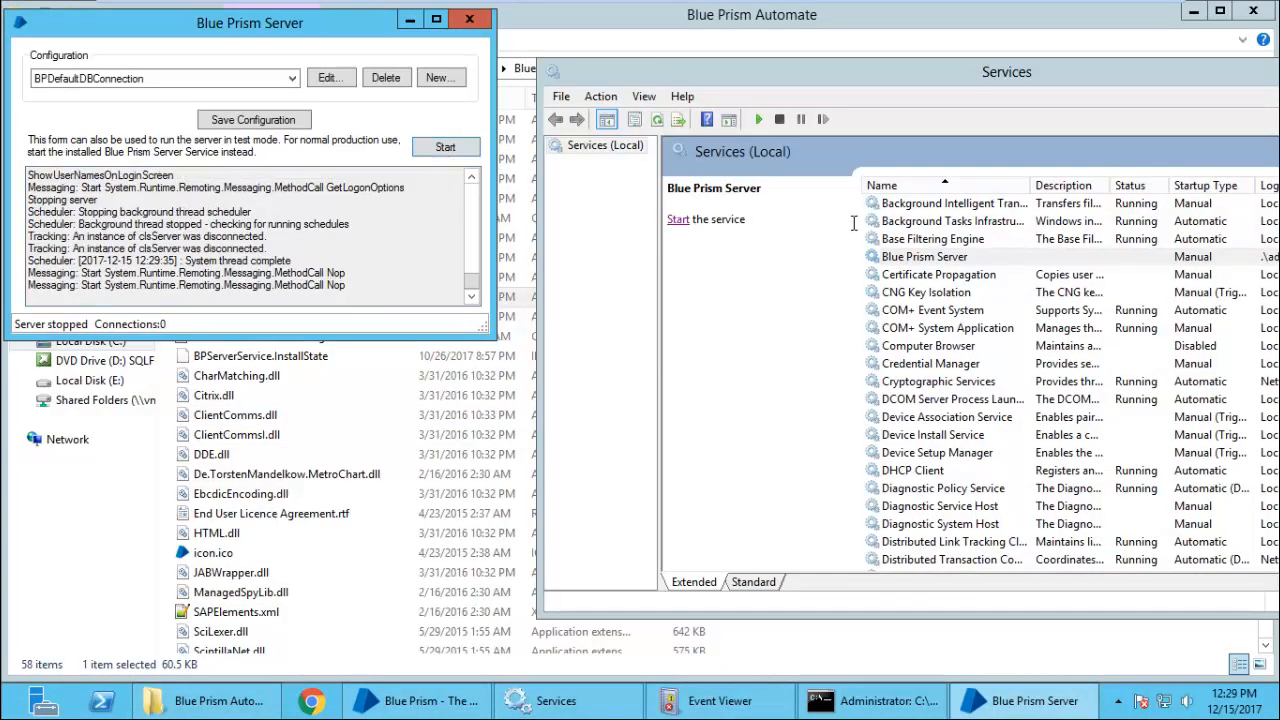
click(929, 257)
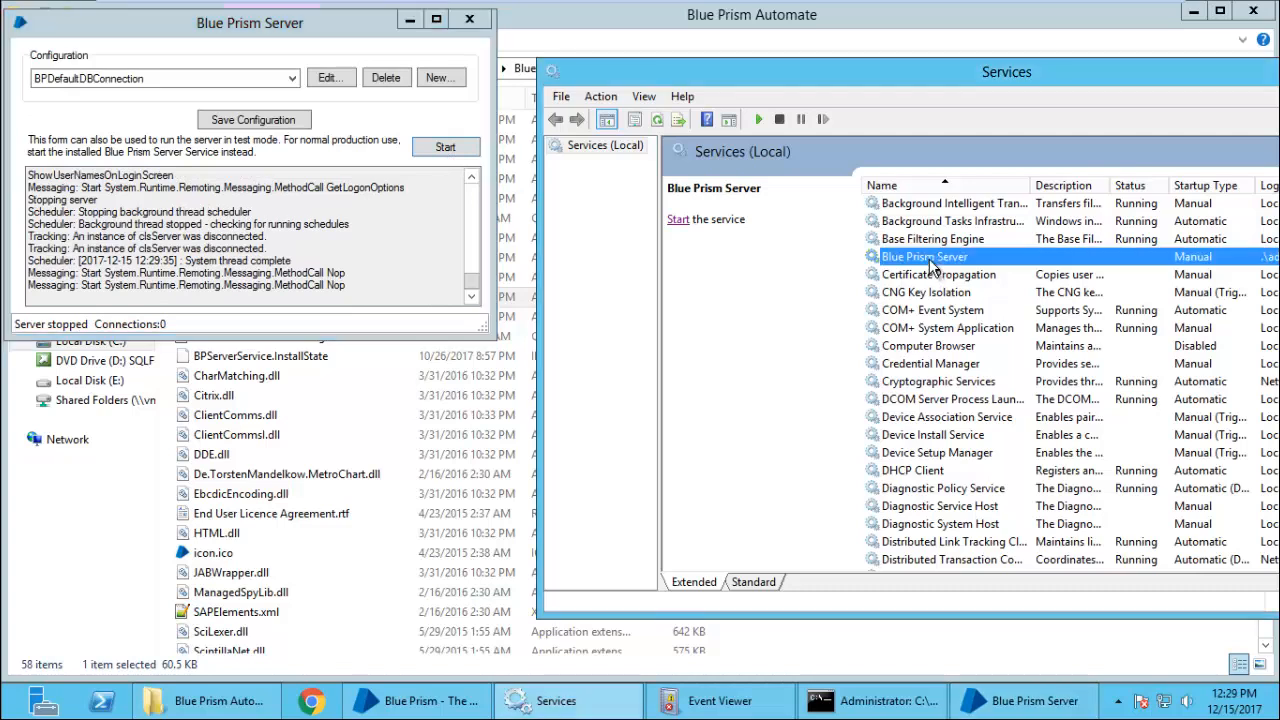
click(678, 220)
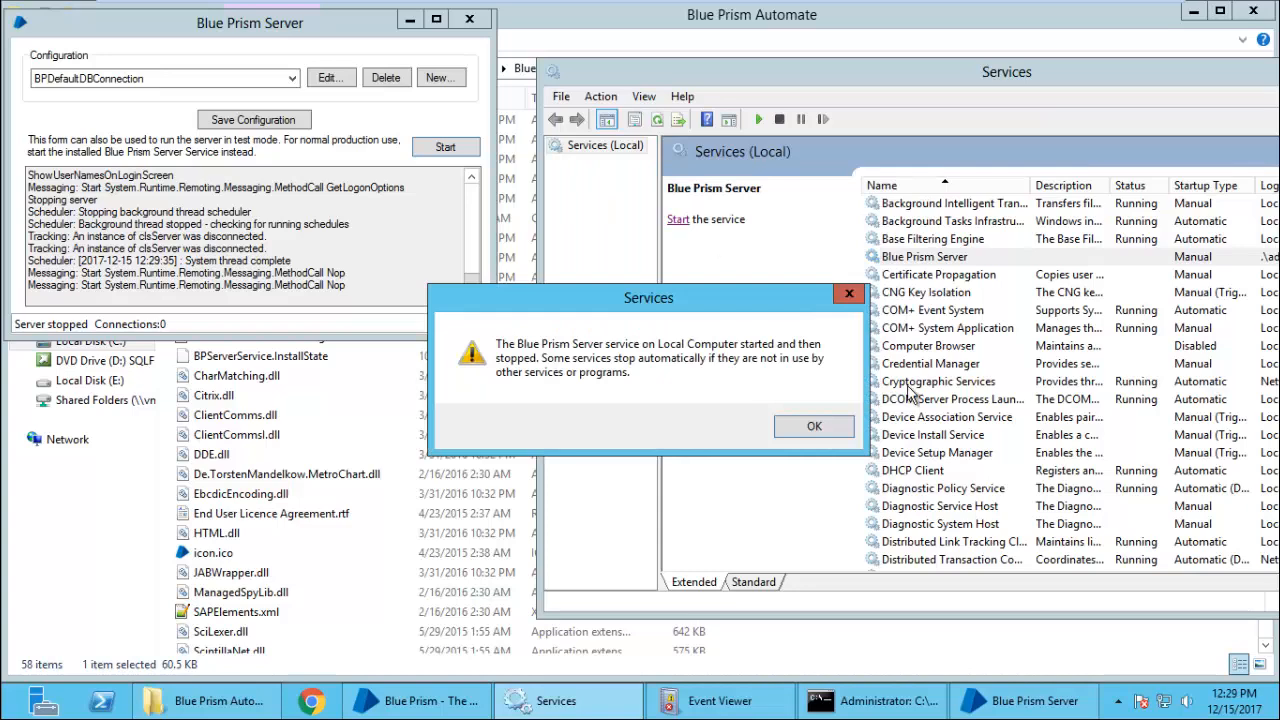
click(815, 426)
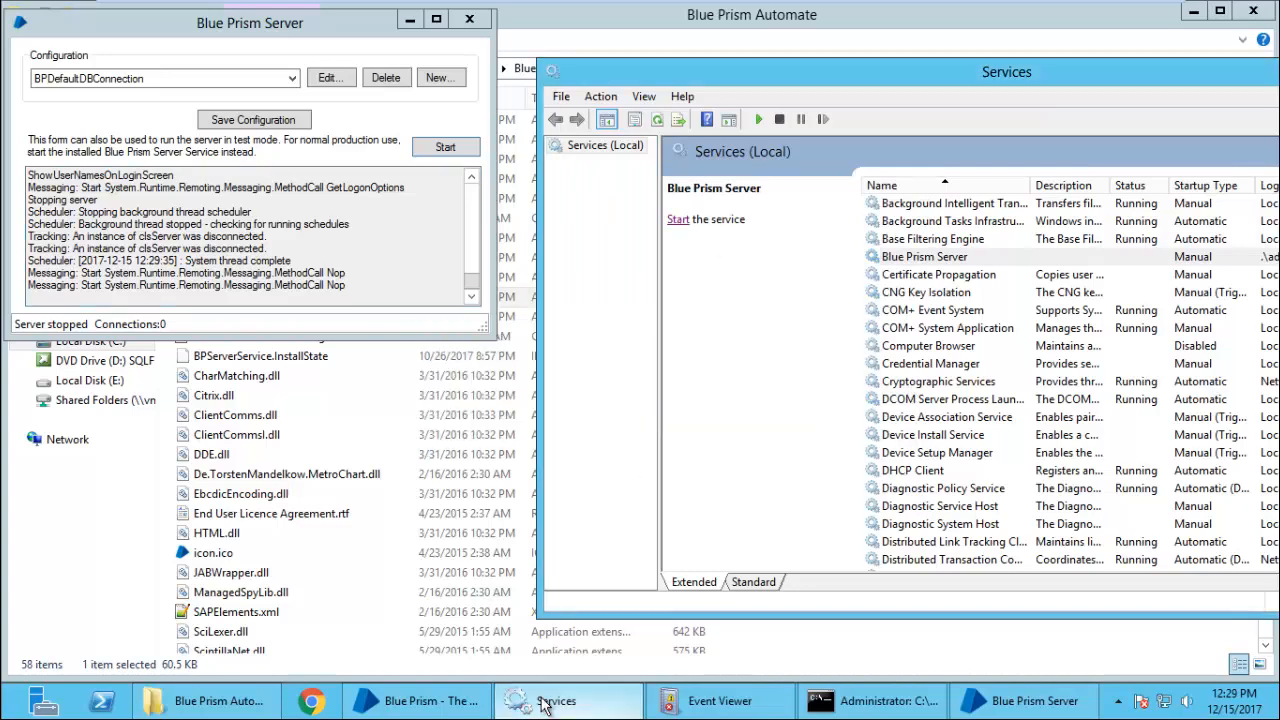
Step: Switch to Event Viewer and check the Blue Prism log for the service's start-up error
click(718, 700)
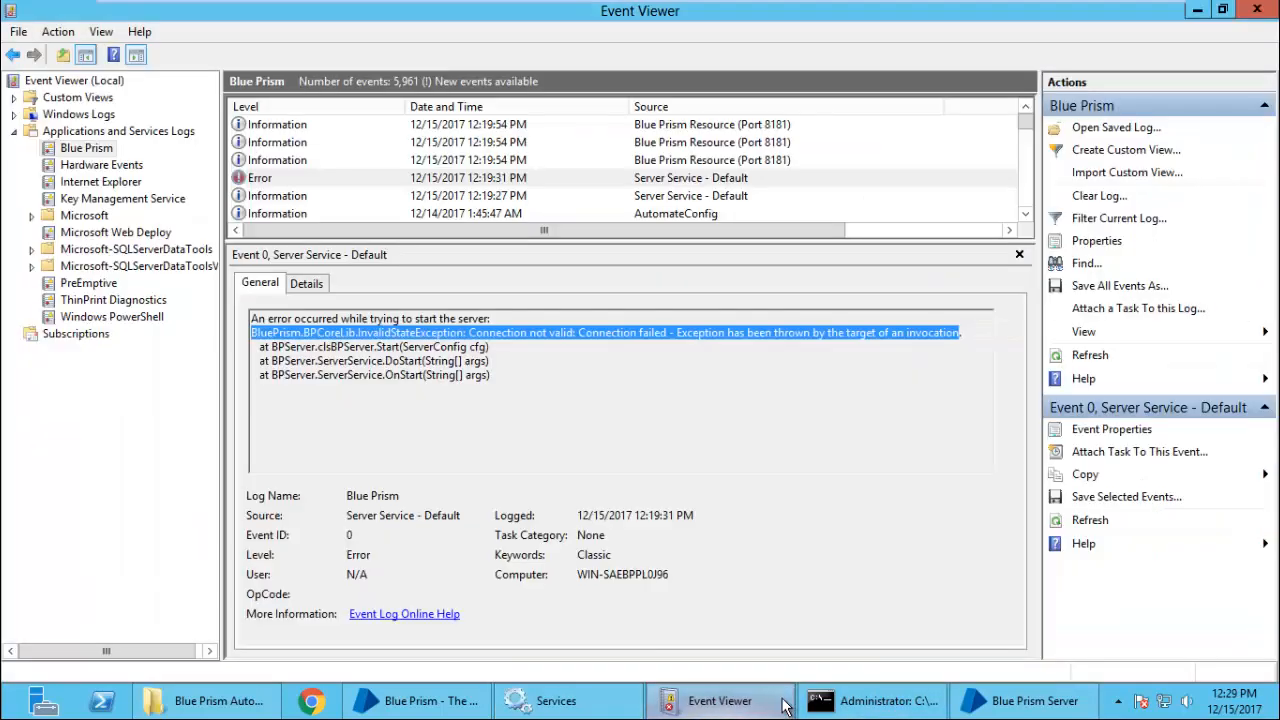
click(62, 148)
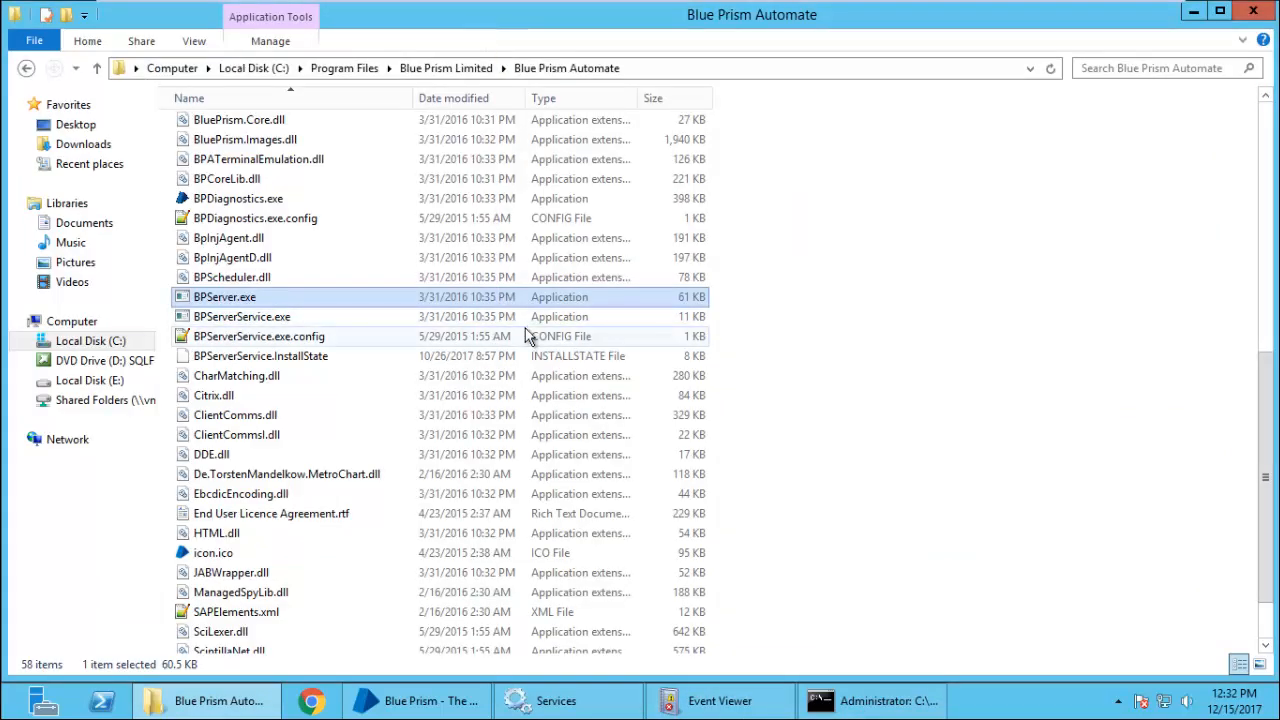
Step: Run BPServer.exe, try saving BPDefaultDBConnection as the selected server configuration, and close the Blue Prism Server window
double_click(268, 303)
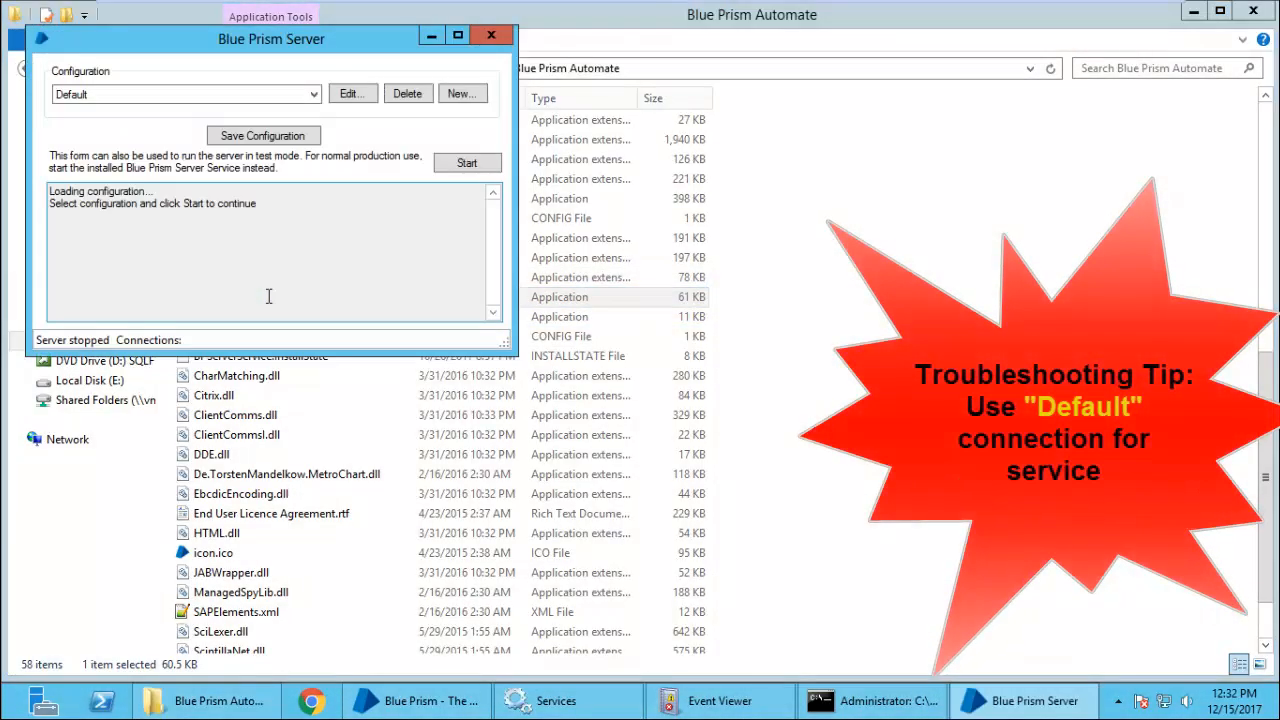
click(81, 96)
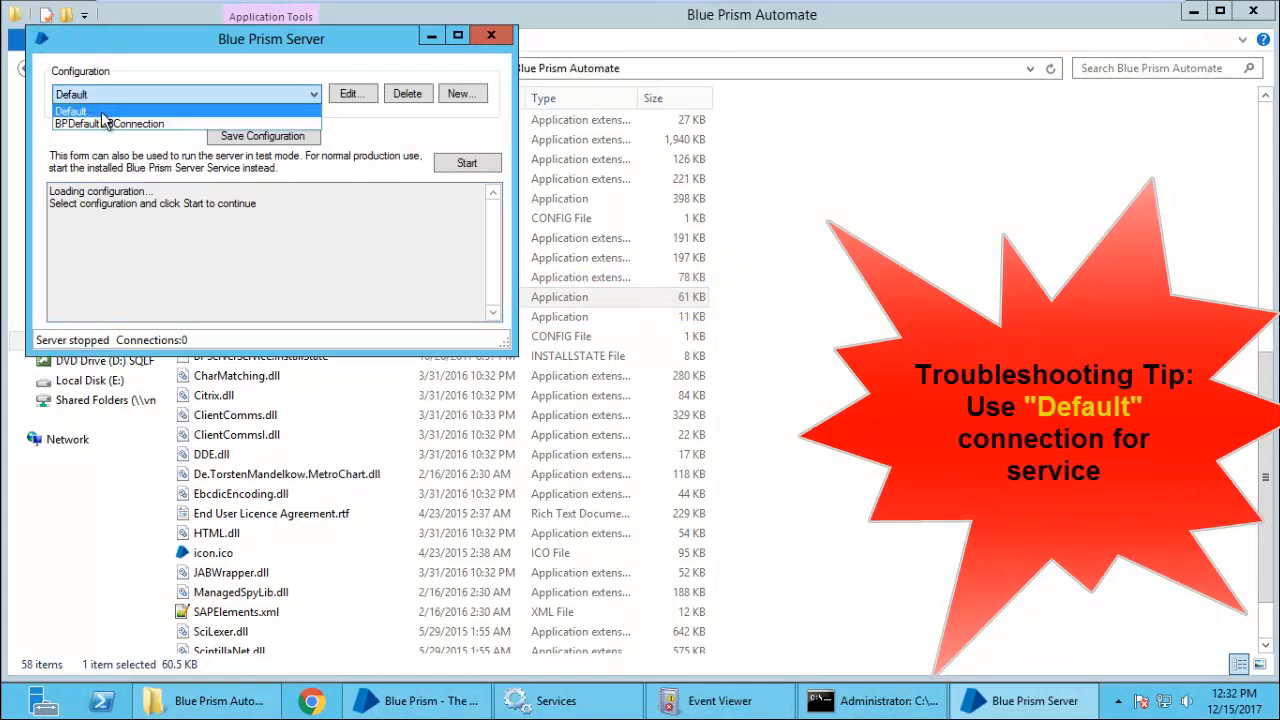
click(100, 126)
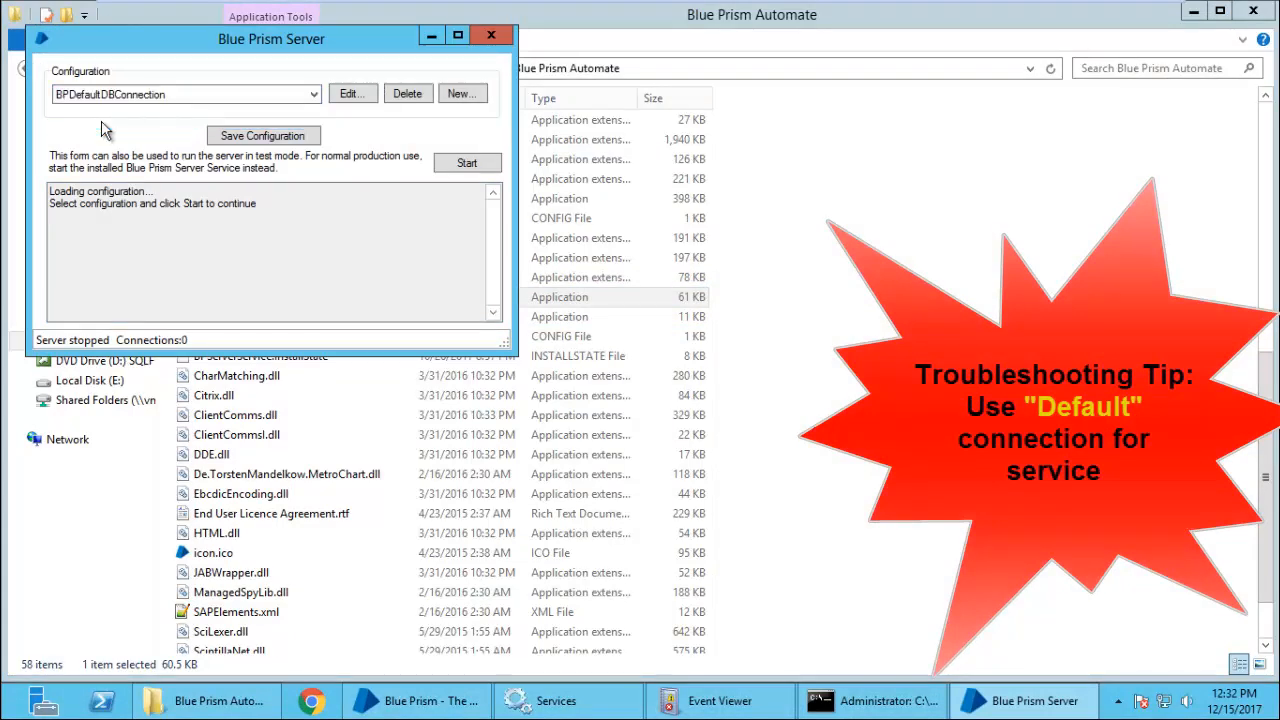
click(248, 148)
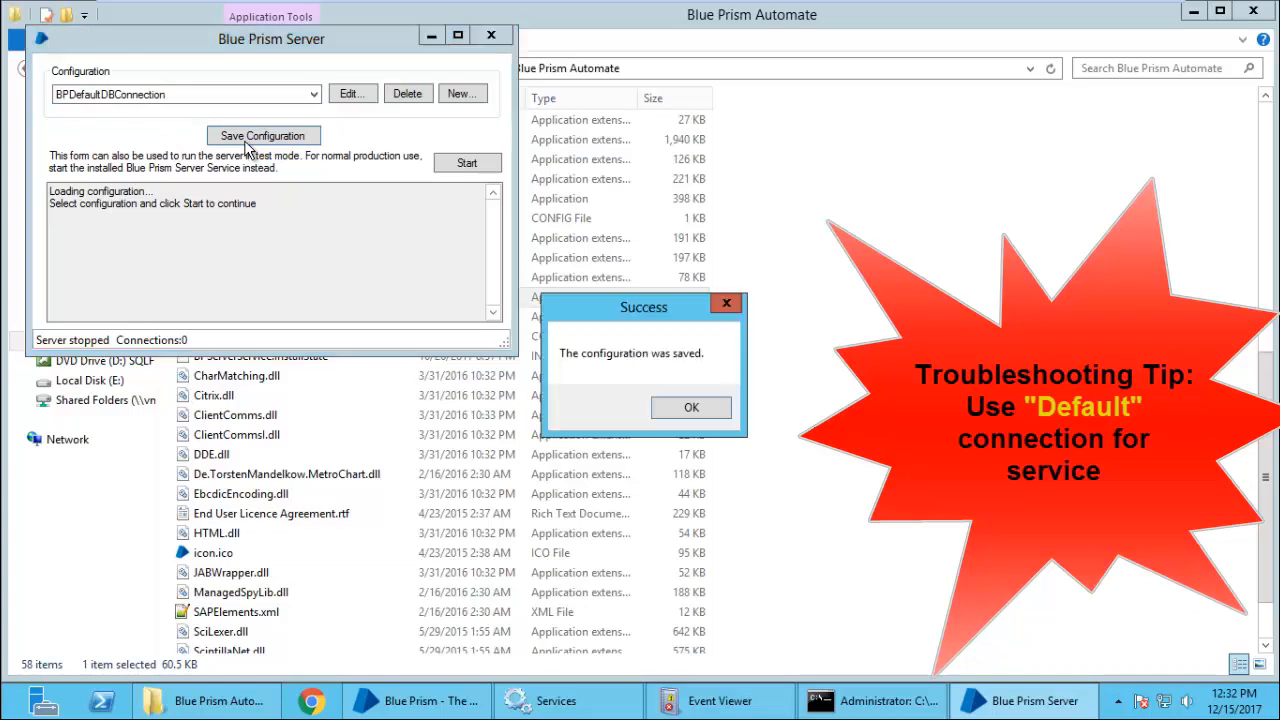
click(766, 404)
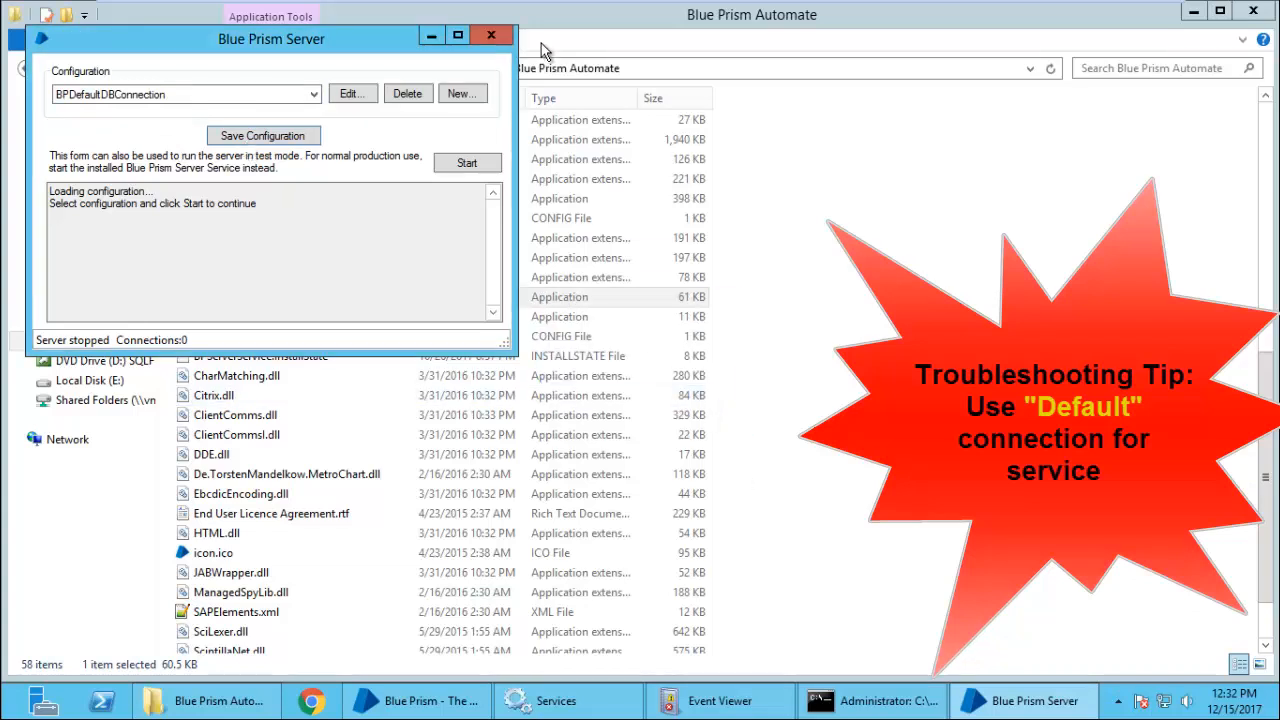
click(491, 35)
Step: Reopen BPServer.exe, set the Default configuration's database connection to SqlWinAuthConnection, and save the configuration
double_click(265, 297)
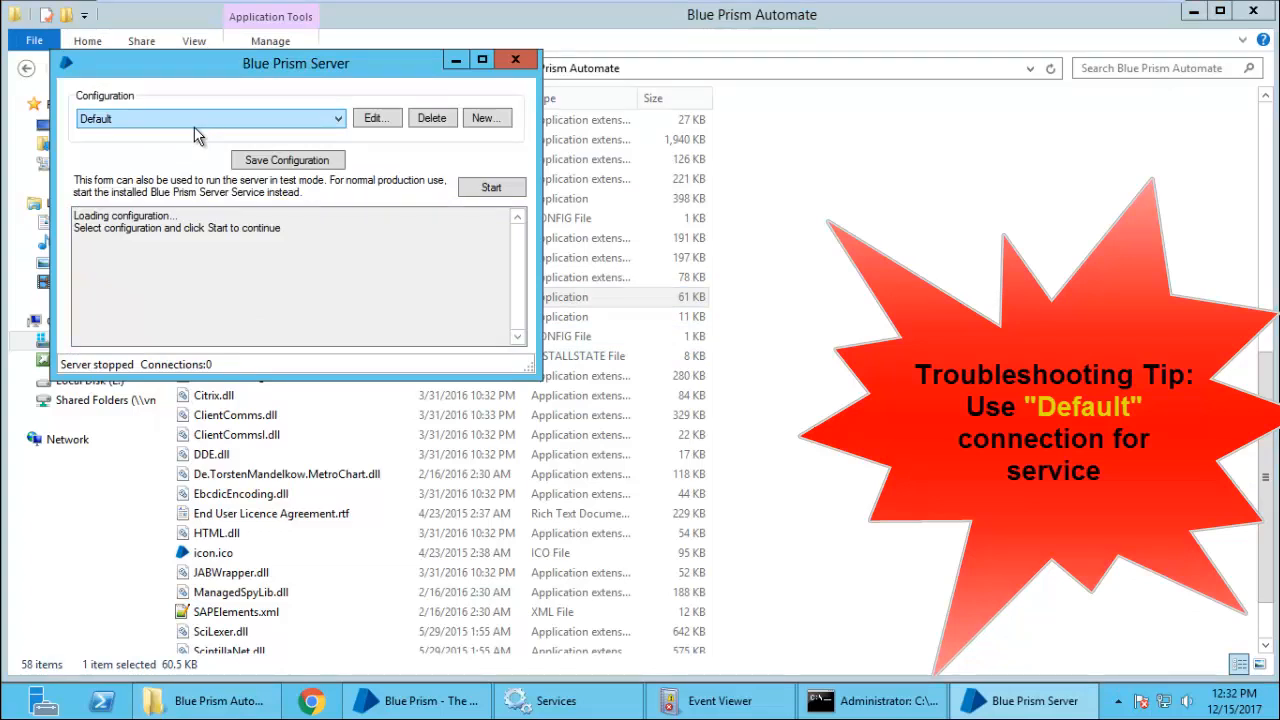
click(375, 118)
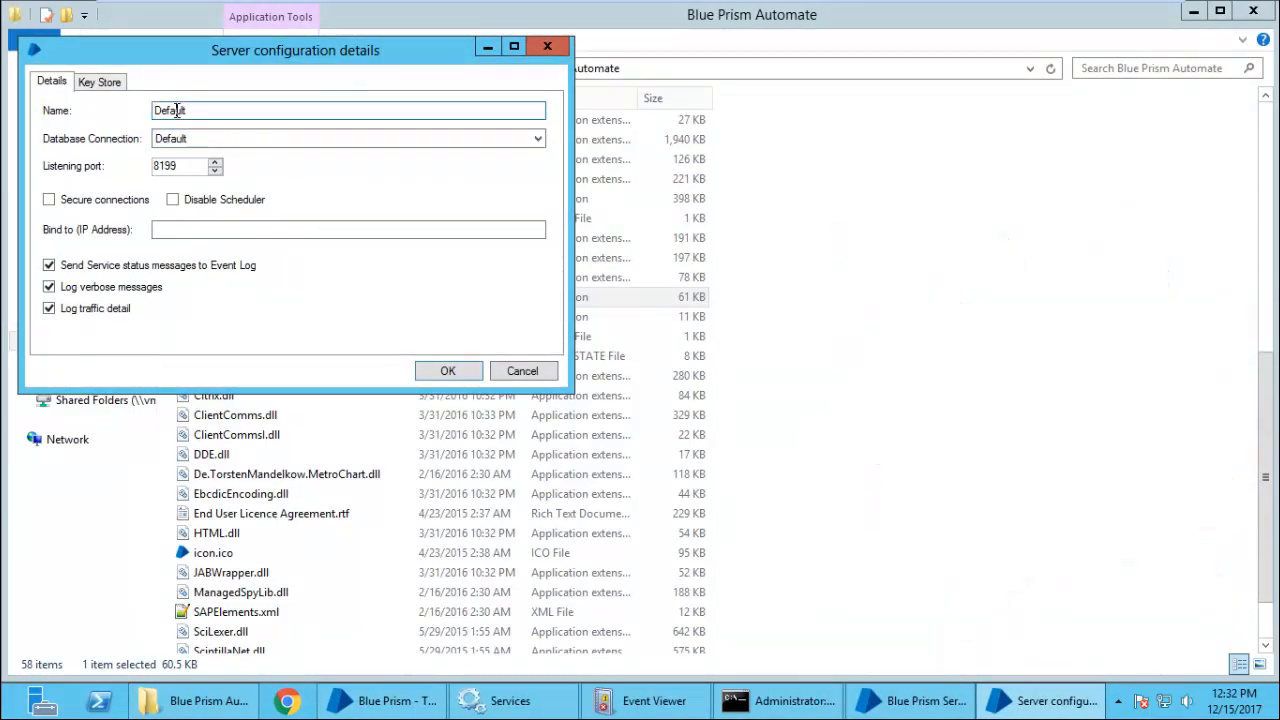
click(215, 138)
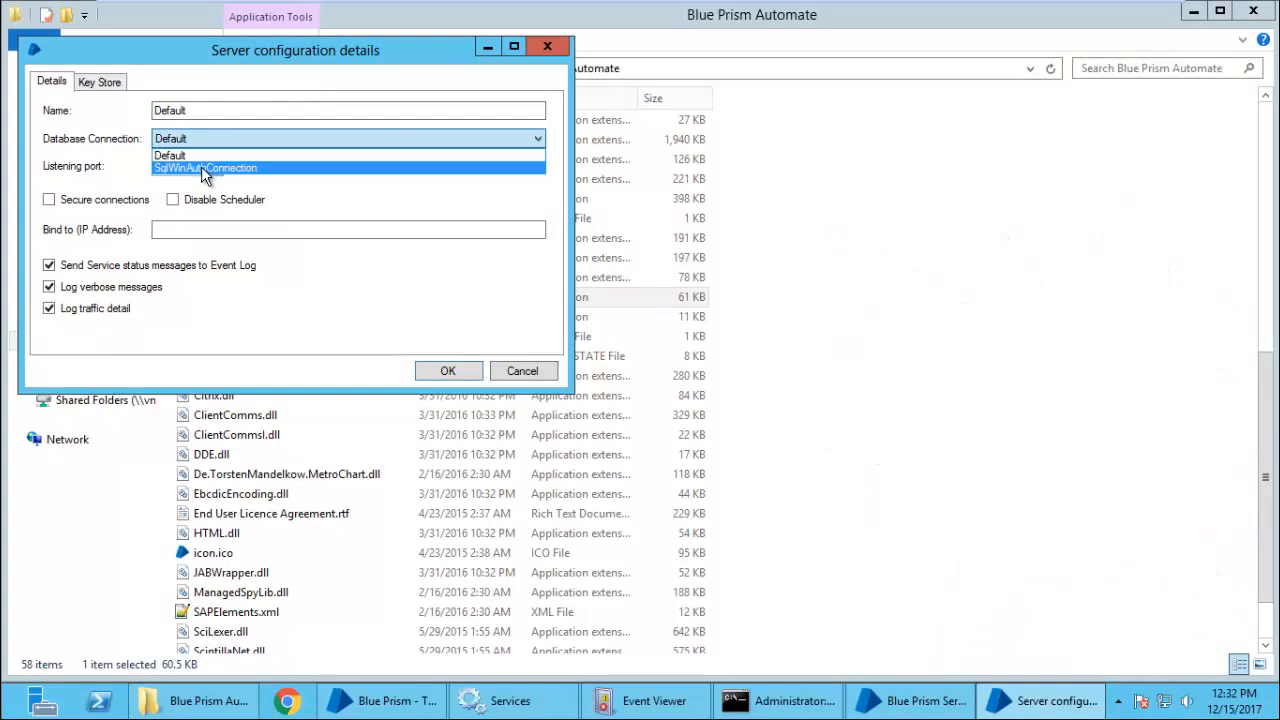
click(201, 167)
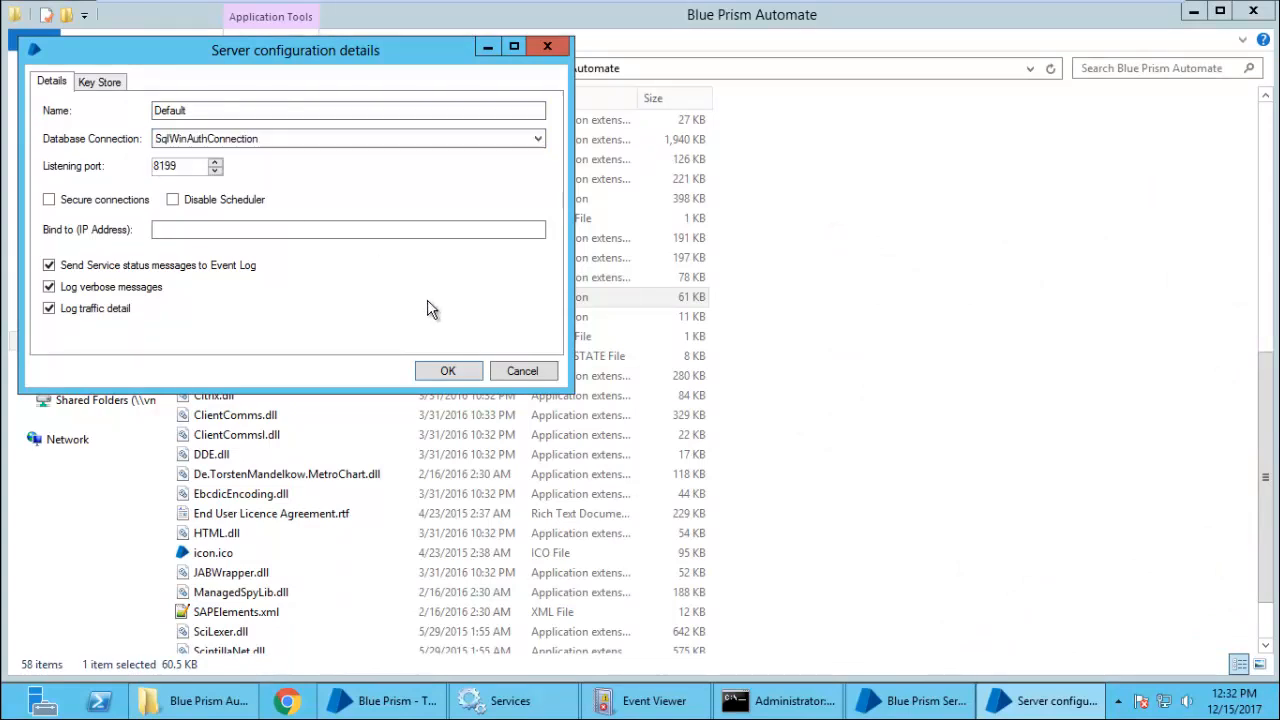
click(450, 370)
click(310, 168)
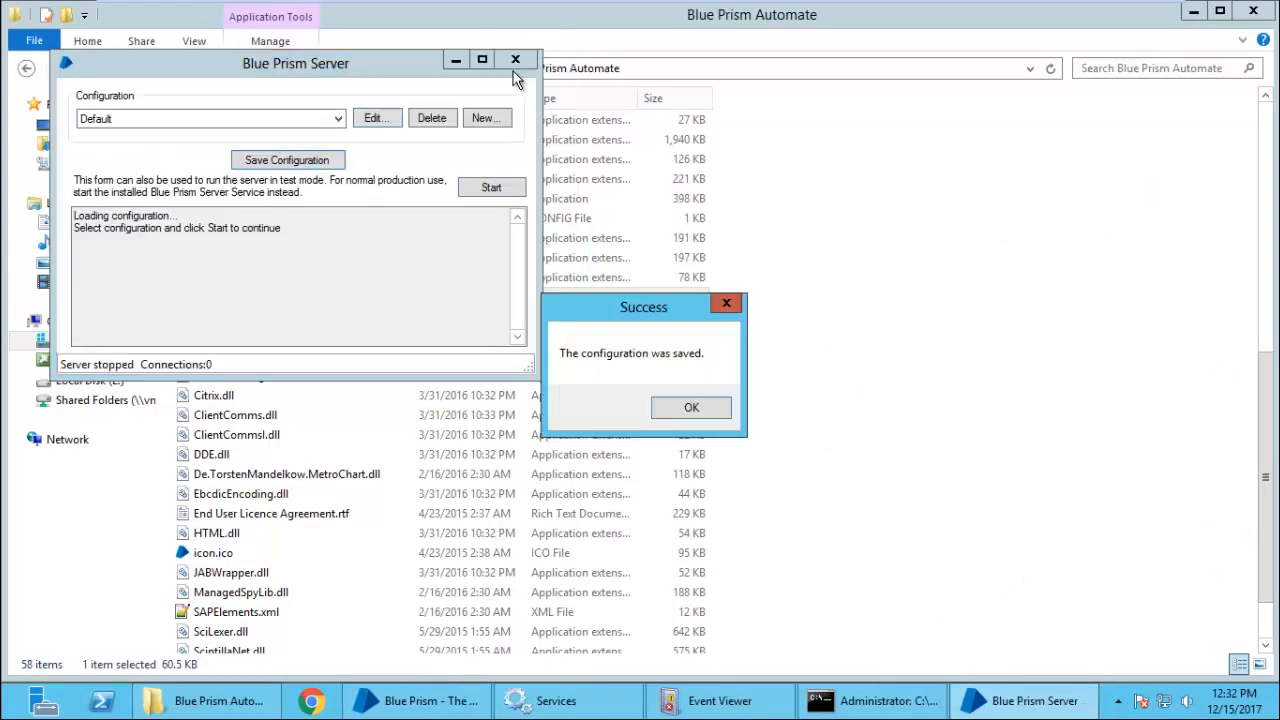
click(691, 407)
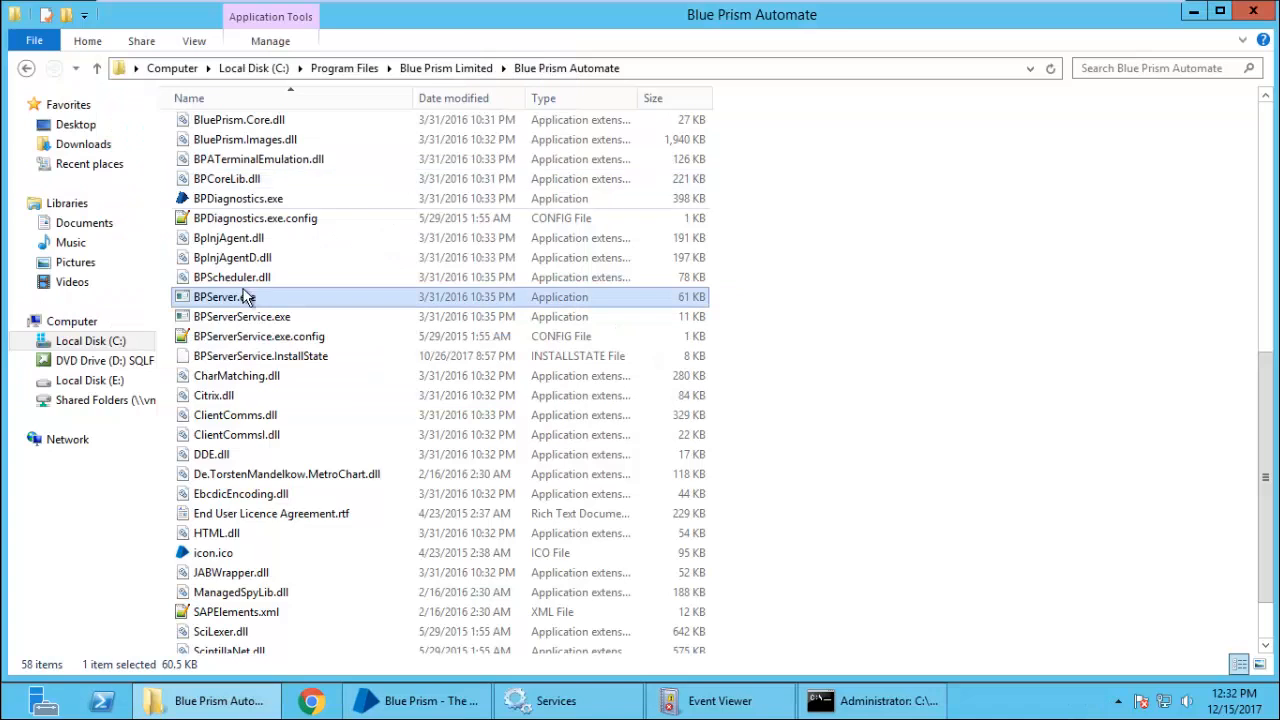
Step: Reopen BPServer.exe and check the Default configuration's saved details without changing them
double_click(240, 296)
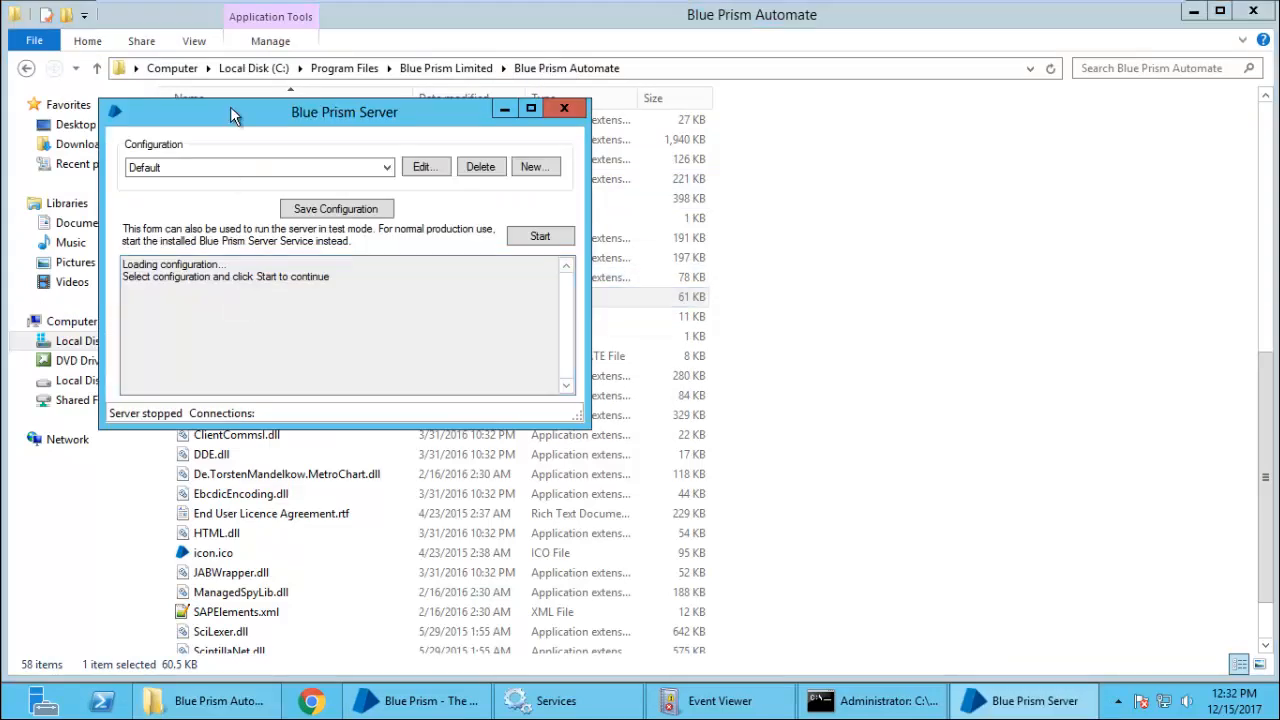
click(426, 168)
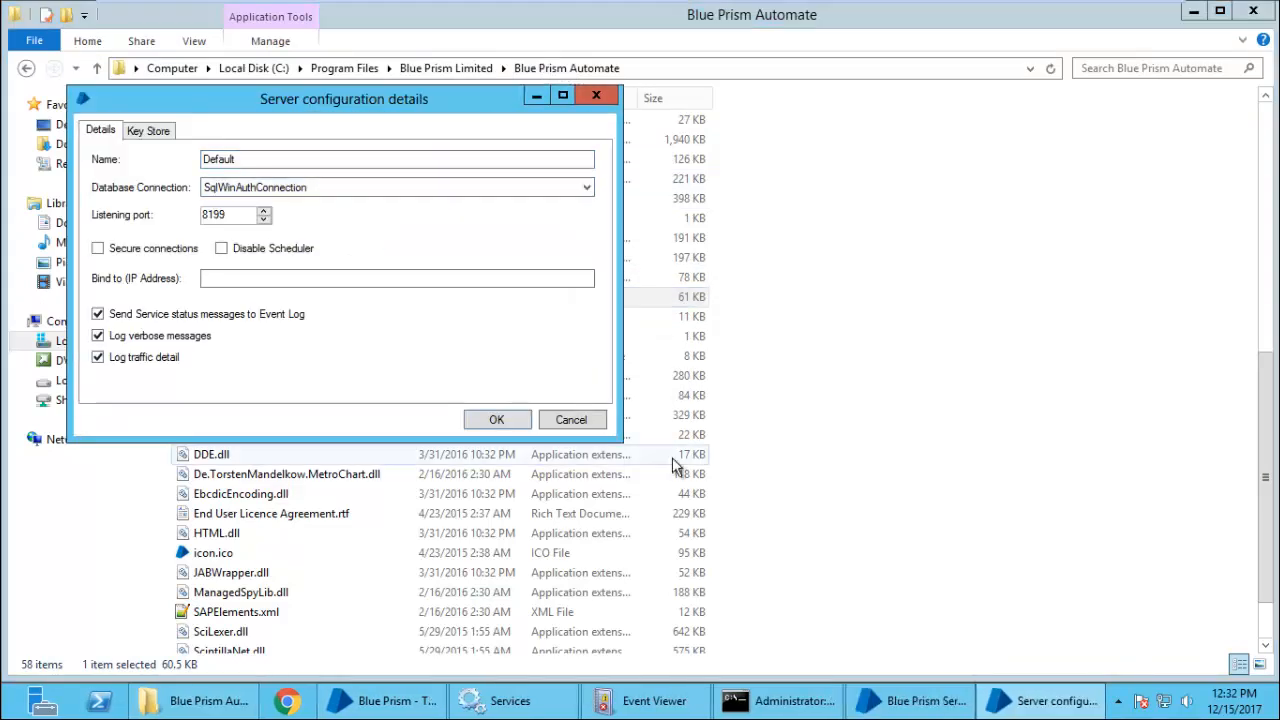
click(568, 420)
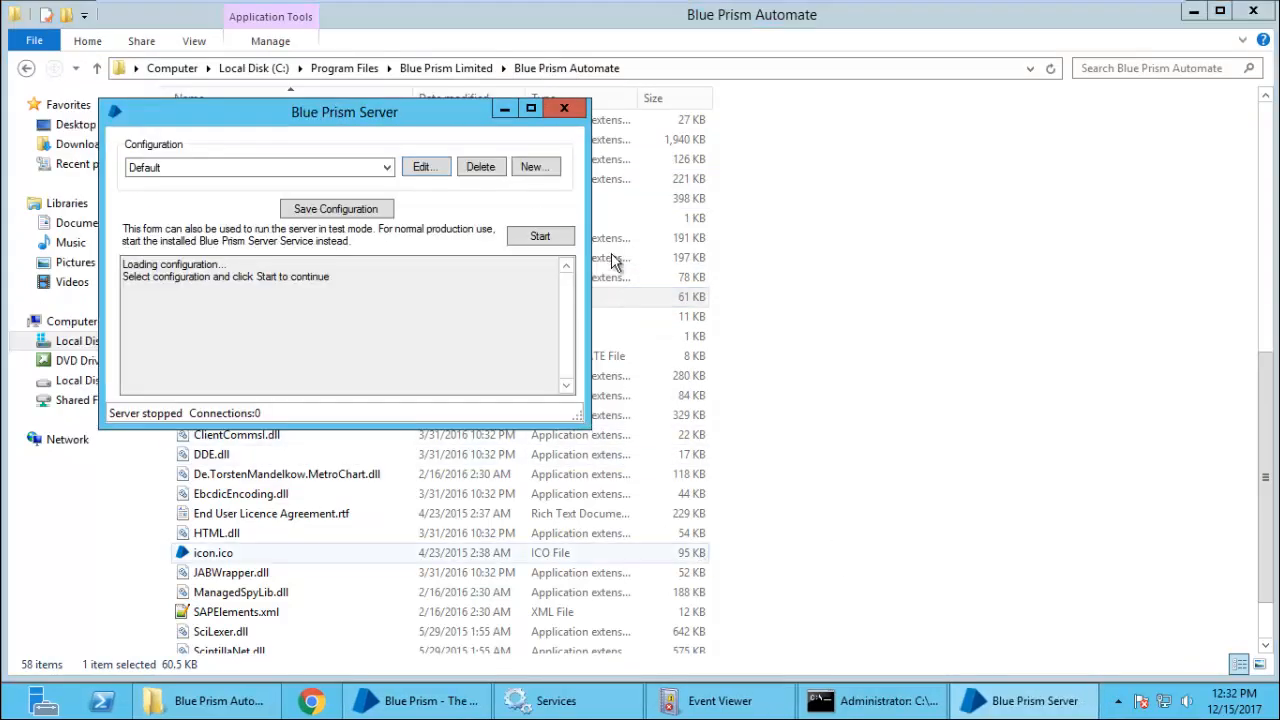
Step: Switch to Services and start the Blue Prism Server service
click(565, 699)
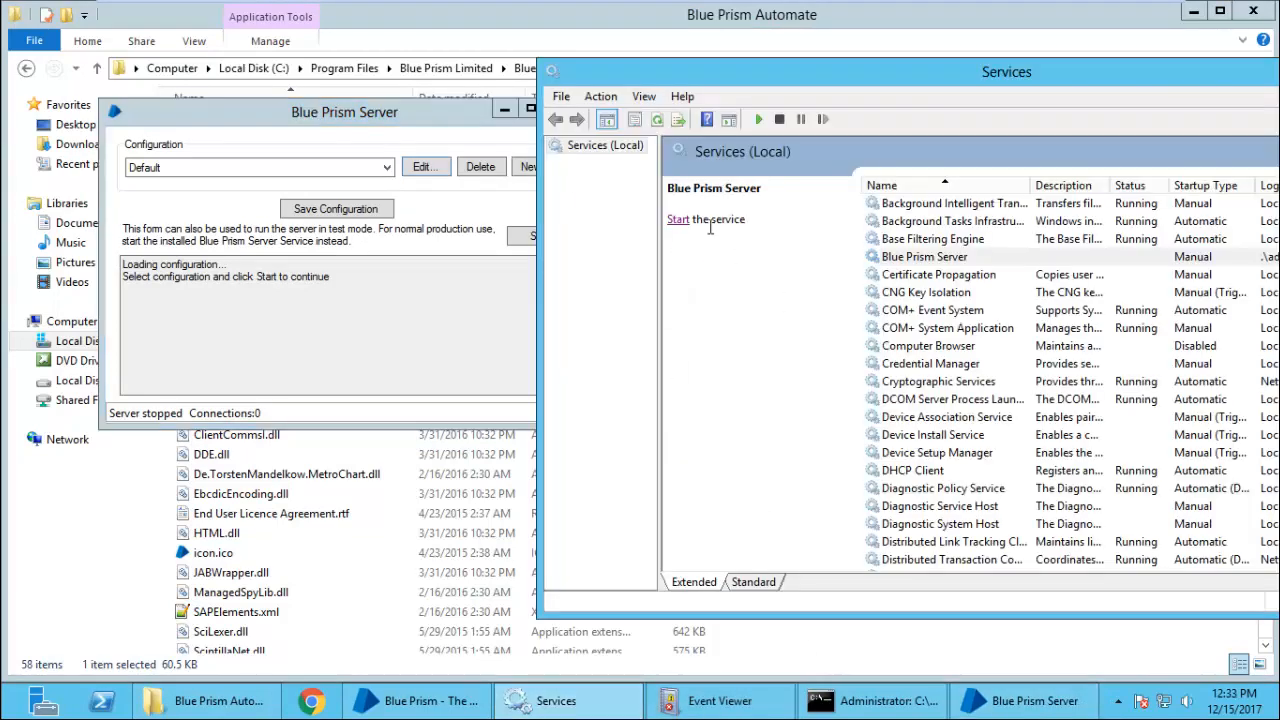
click(679, 219)
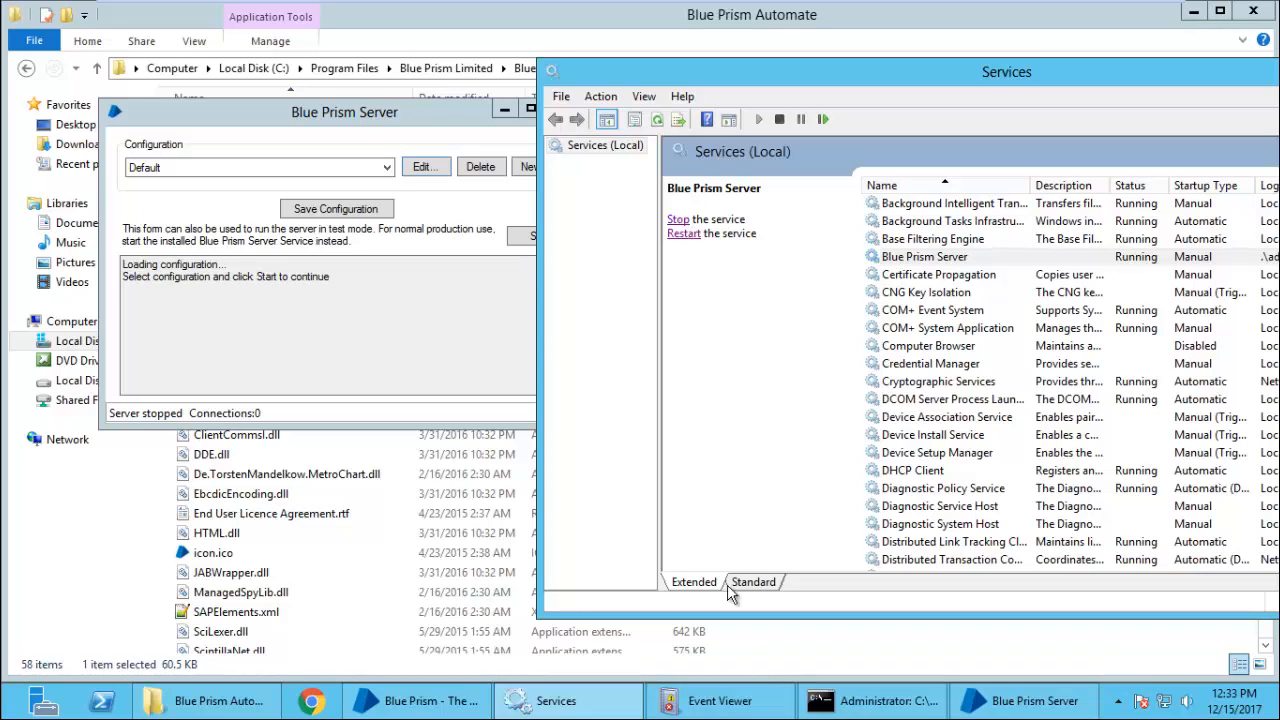
Step: Close the Blue Prism client and launch it again
click(420, 700)
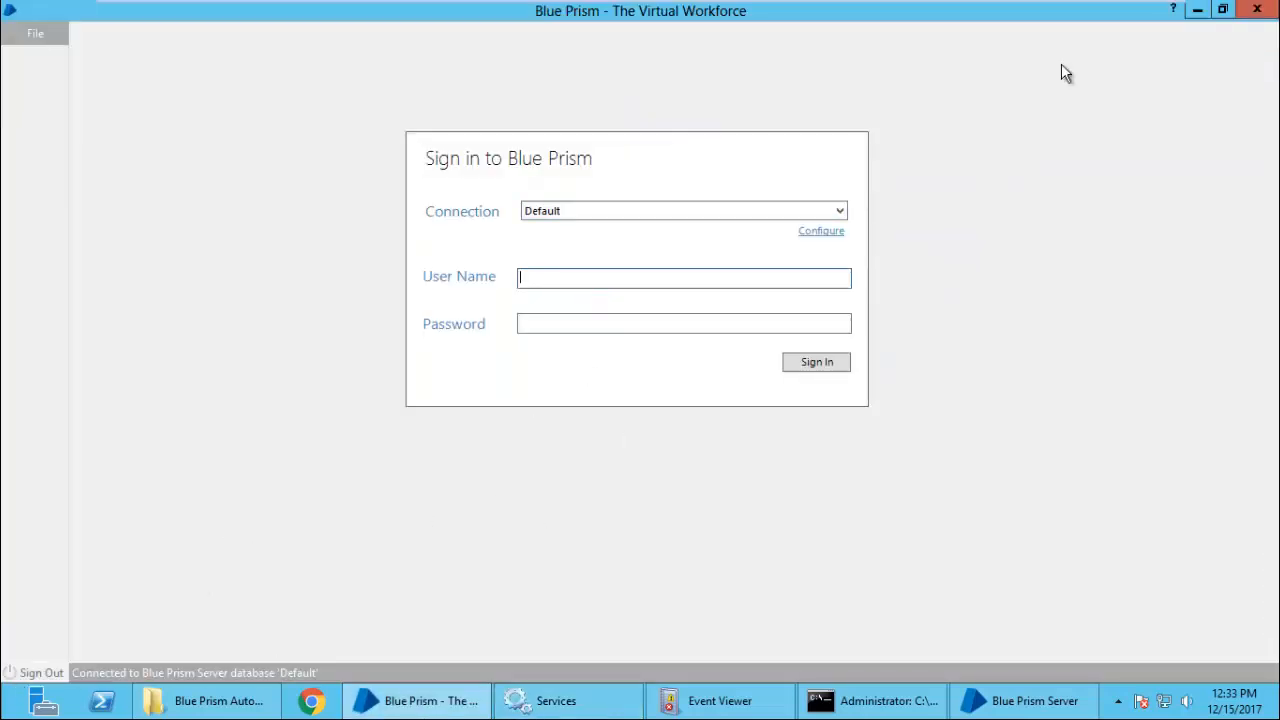
click(1257, 9)
key(super)
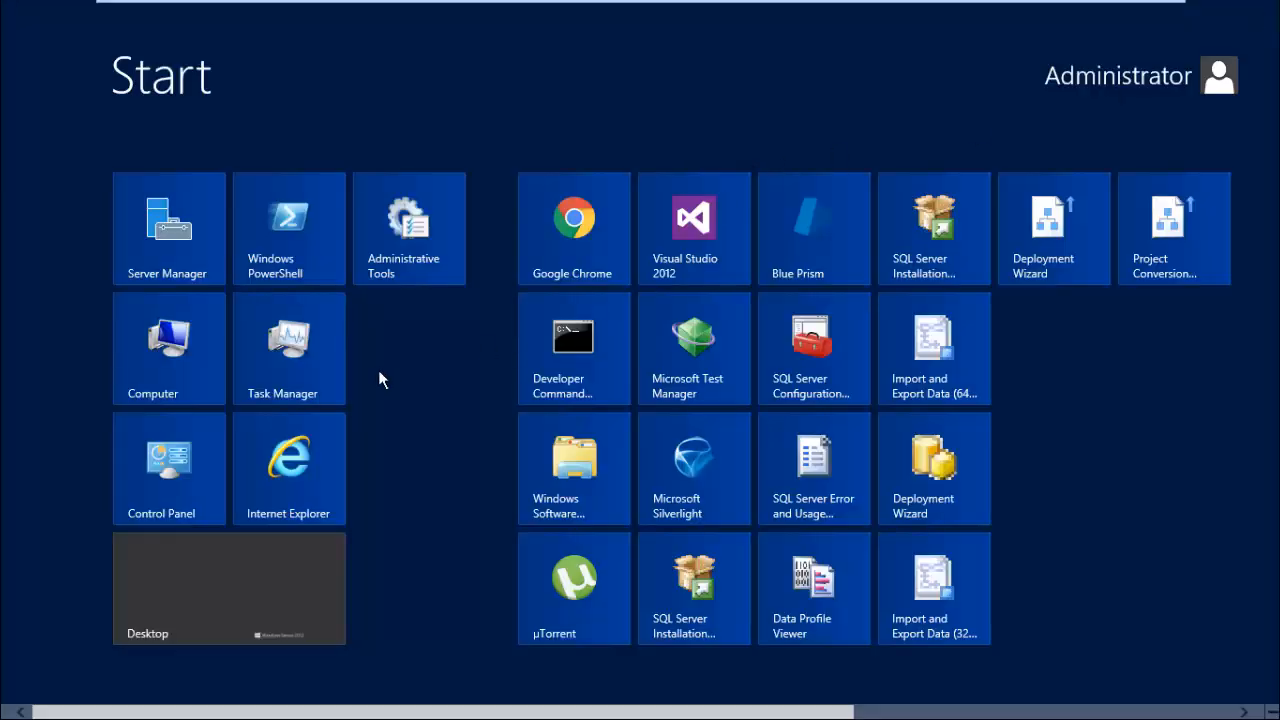
click(792, 264)
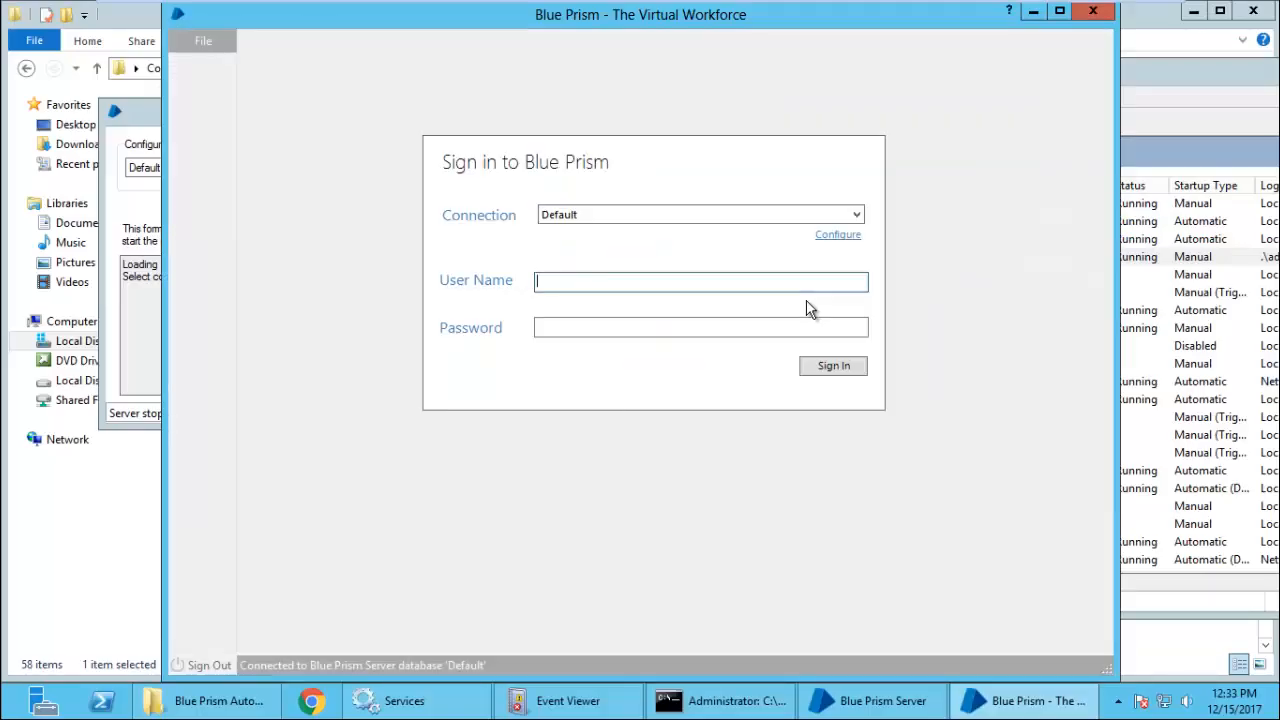
Step: Sign in to the Blue Prism client through the Default connection with the account's user name and password
click(698, 216)
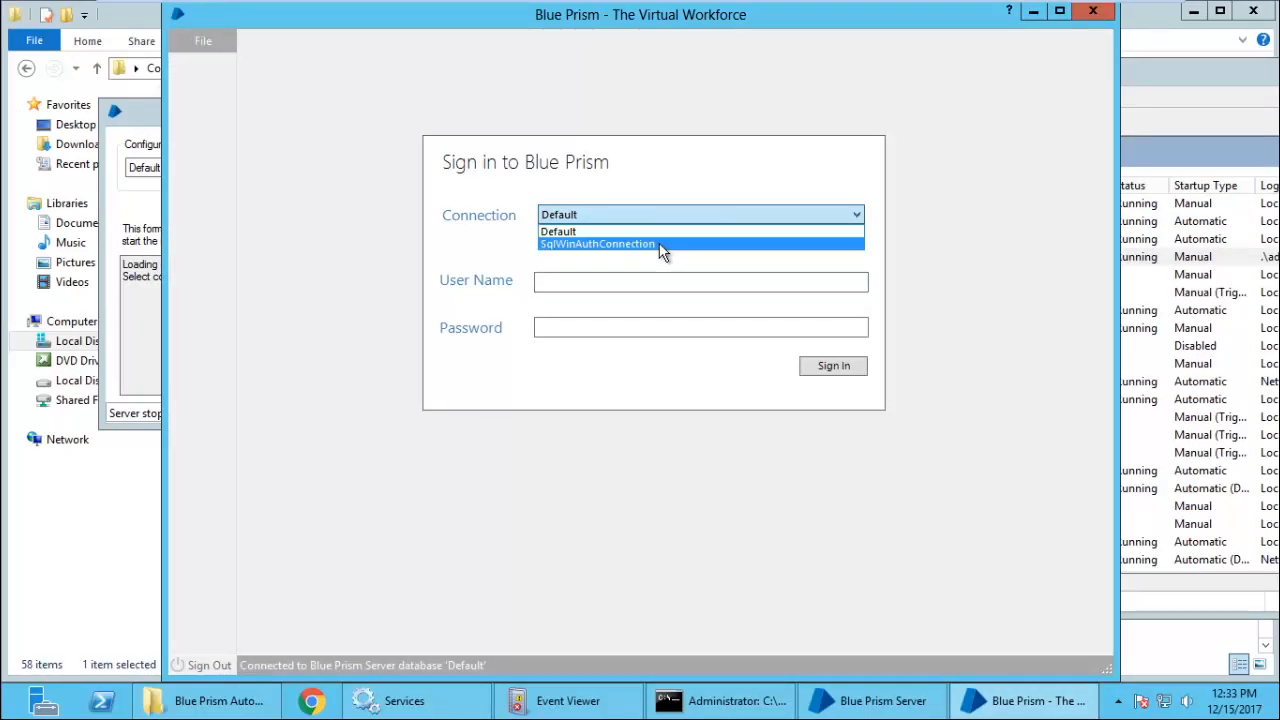
click(660, 244)
click(648, 216)
click(625, 231)
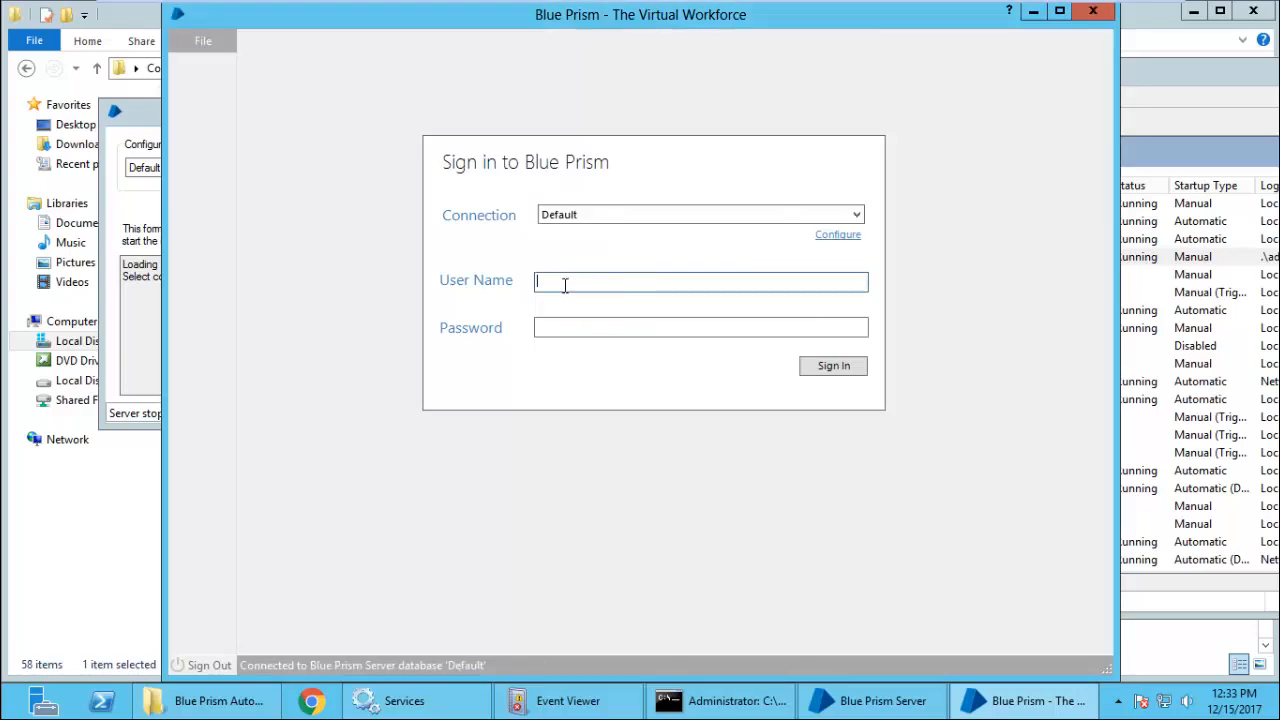
text(sandeep)
key(Tab)
text(••••)
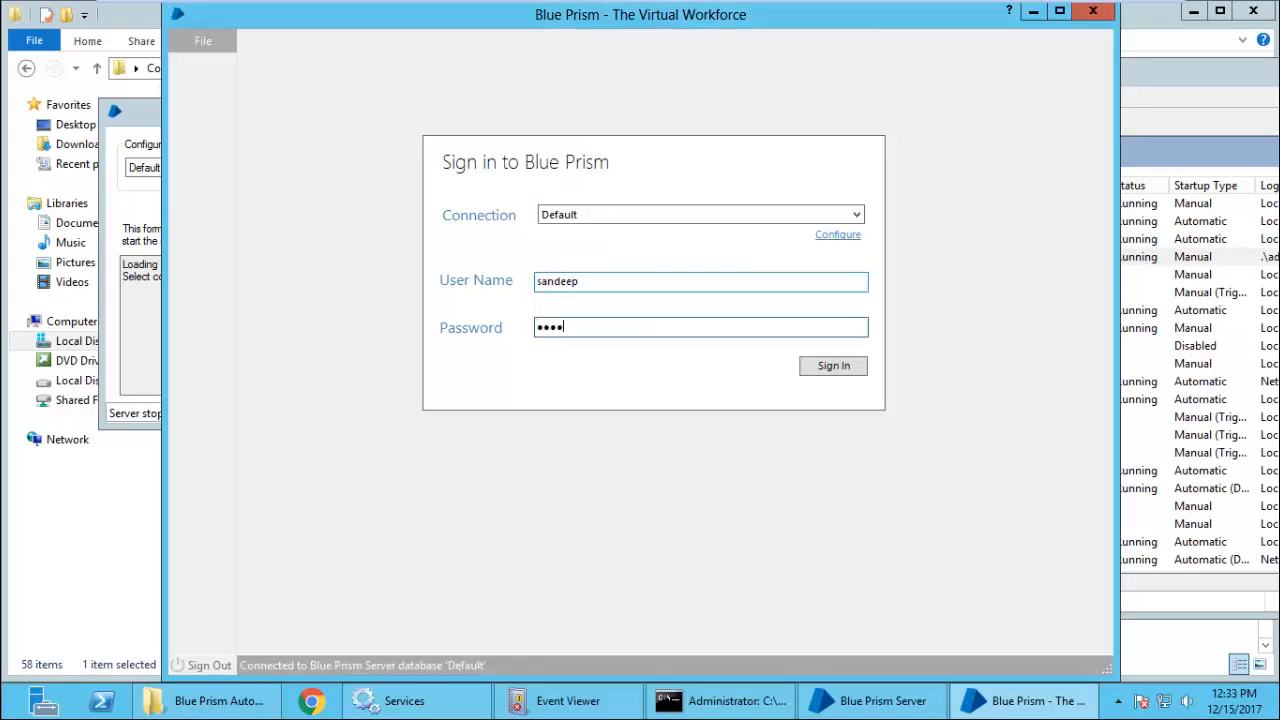
text(••••)
key(Return)
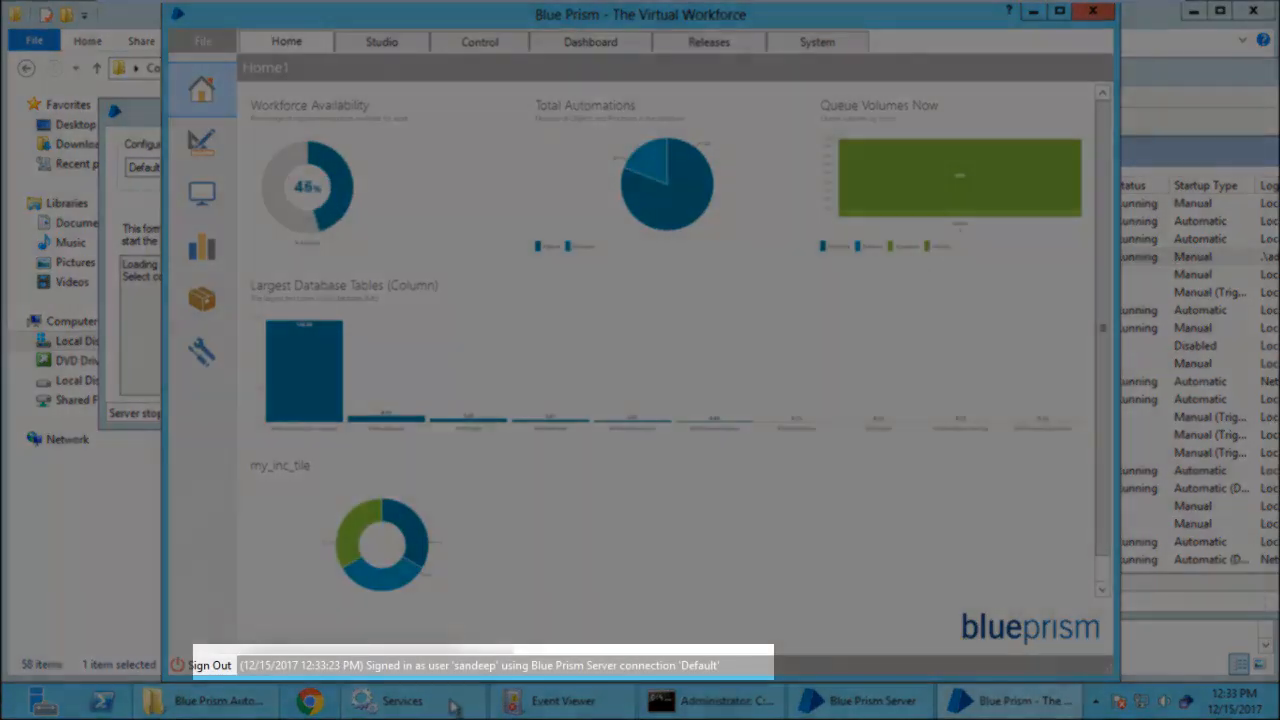